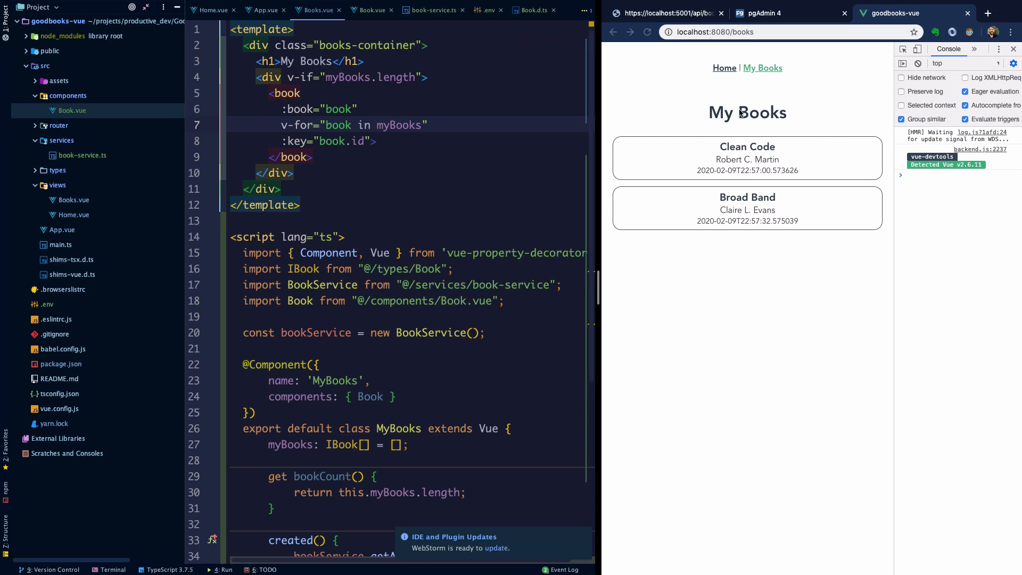
- Search Google for 'material paper shadow' in a new Chrome tab
left_click(989, 12)
type("materi")
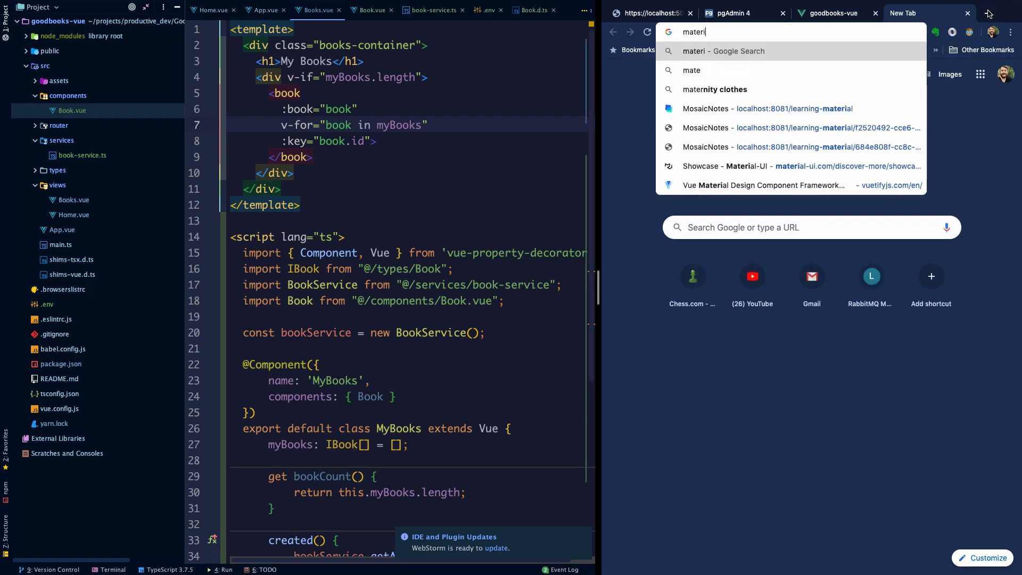
type("al ")
type("ui")
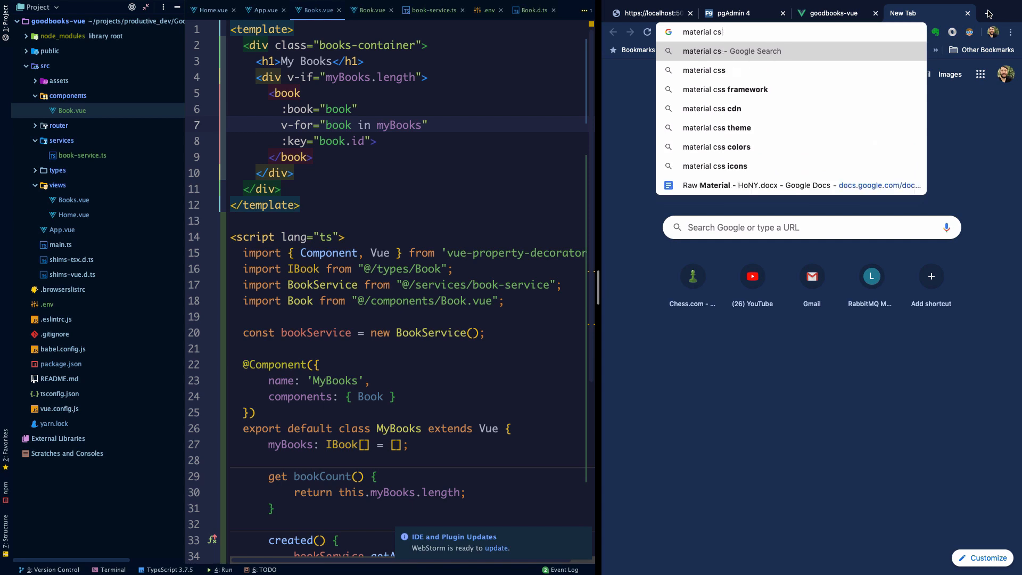
key("BackSpace")
key("BackSpace")
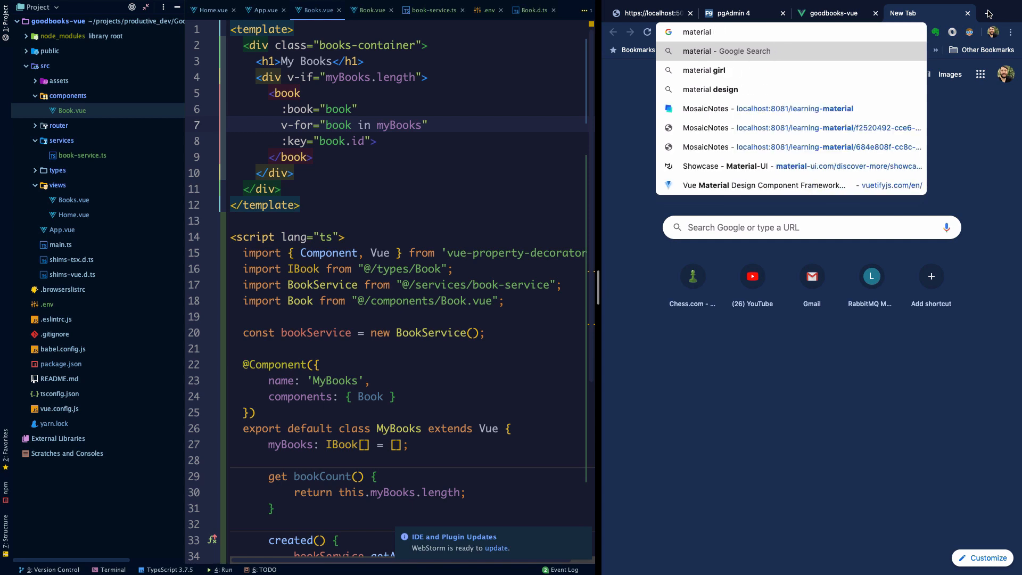
type("shadow ")
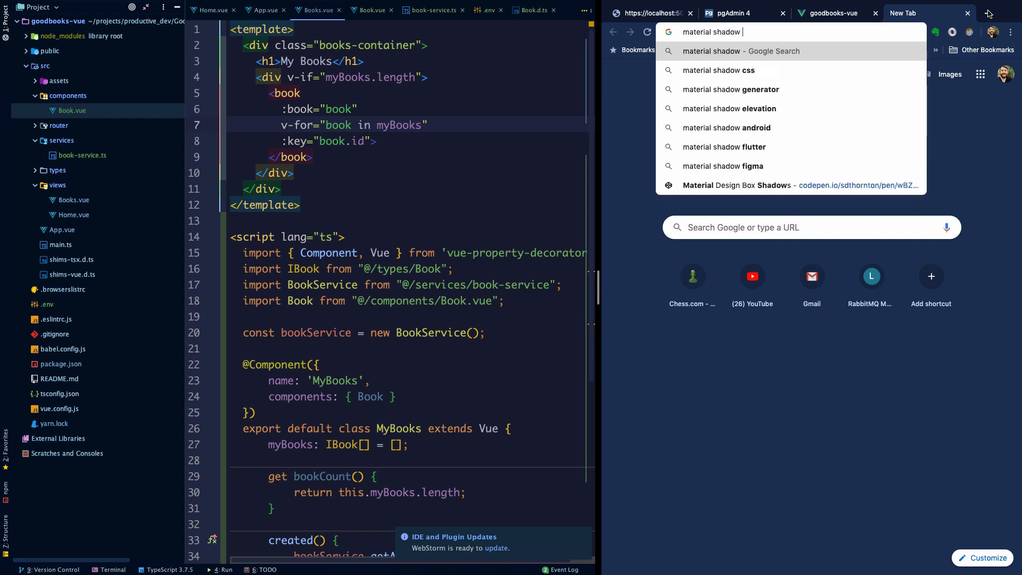
type("pap")
key("BackSpace")
key("BackSpace")
key("BackSpace")
key("BackSpace")
key("BackSpace")
key("BackSpace")
key("BackSpace")
type("m")
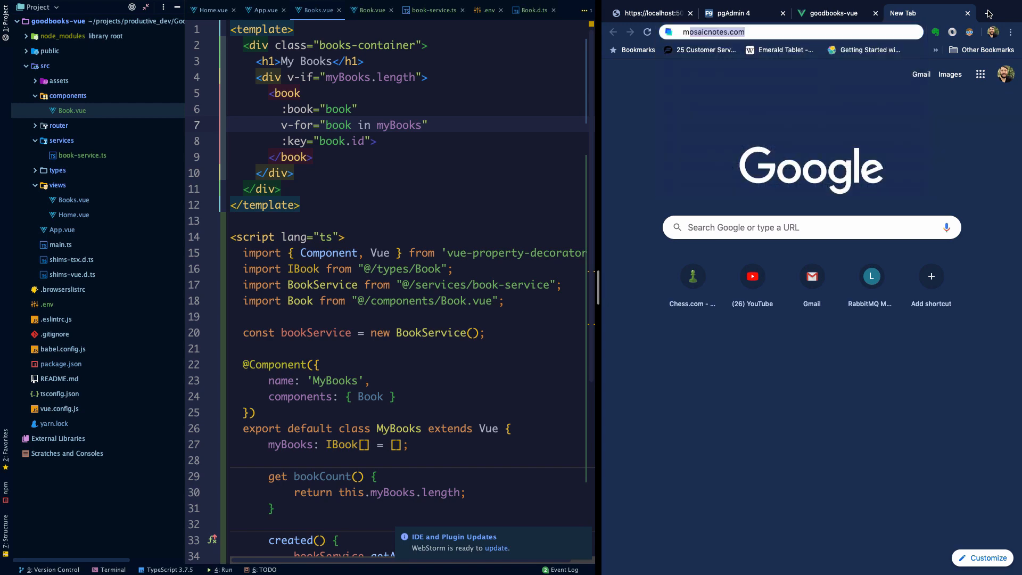
type("aterial paper")
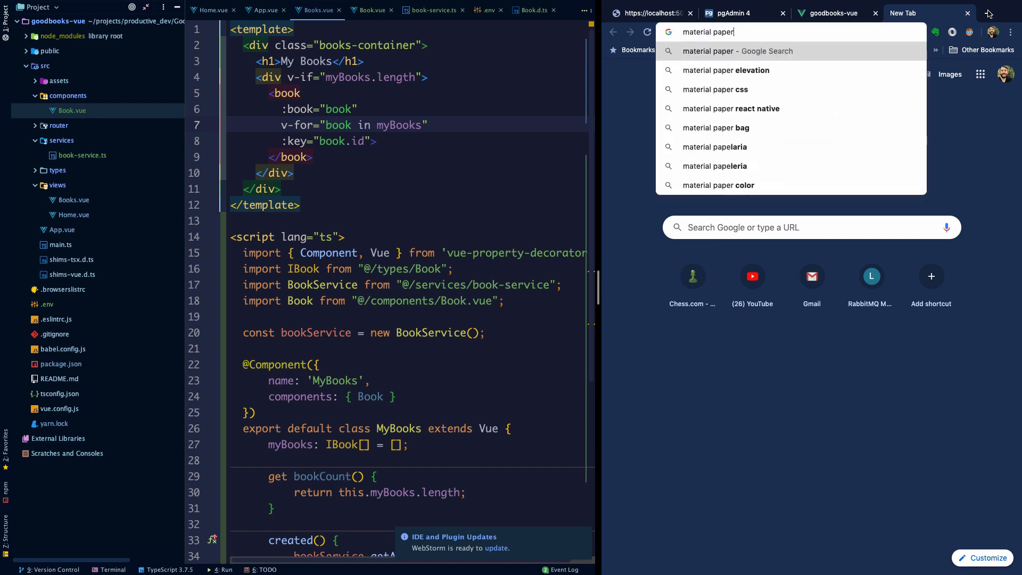
type(" shadow")
key("Return")
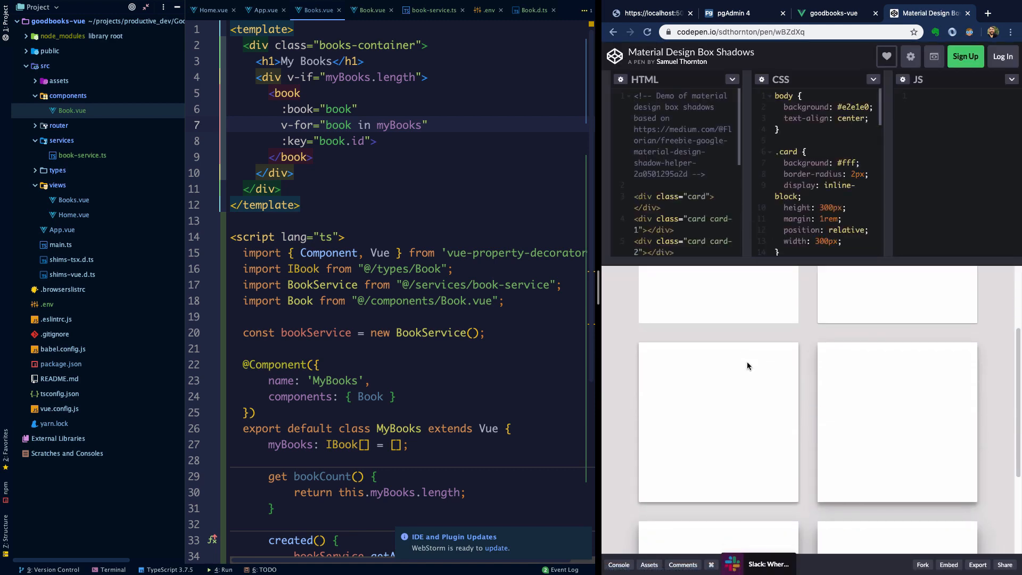
scroll(748, 366, "down", 1)
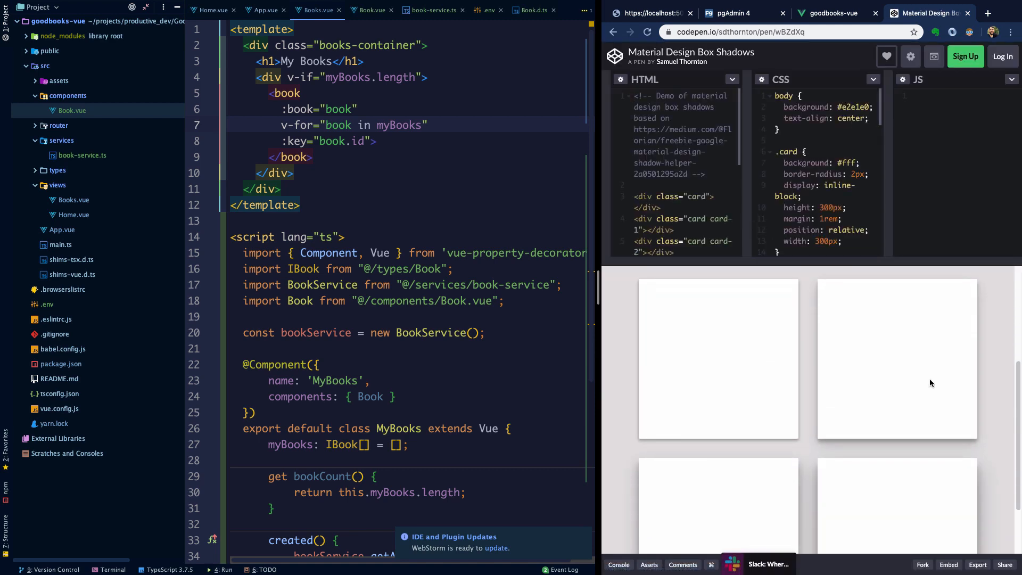
scroll(849, 453, "down", 3)
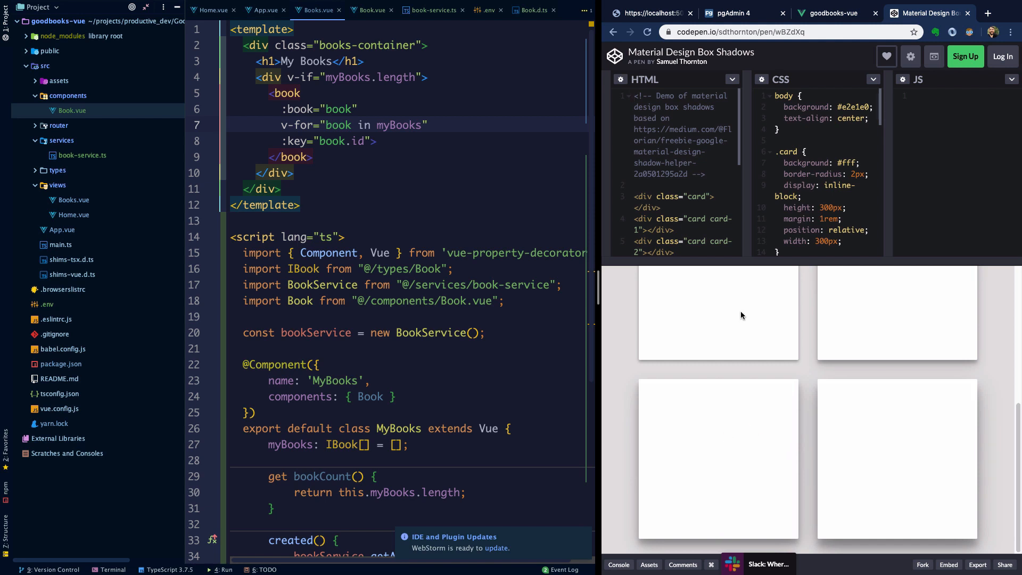
scroll(700, 449, "up", 2)
scroll(700, 450, "up", 1)
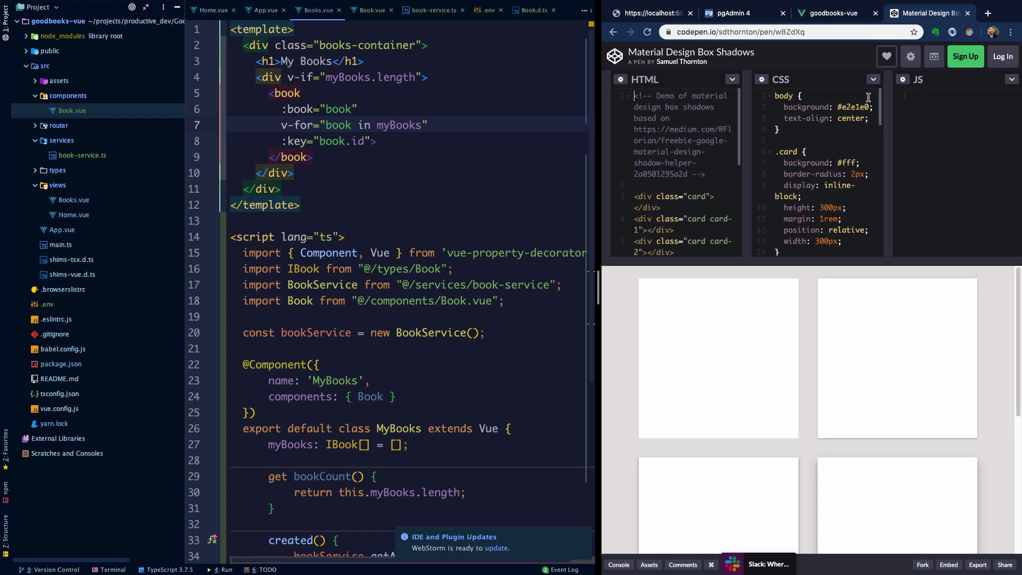
scroll(838, 116, "down", 2)
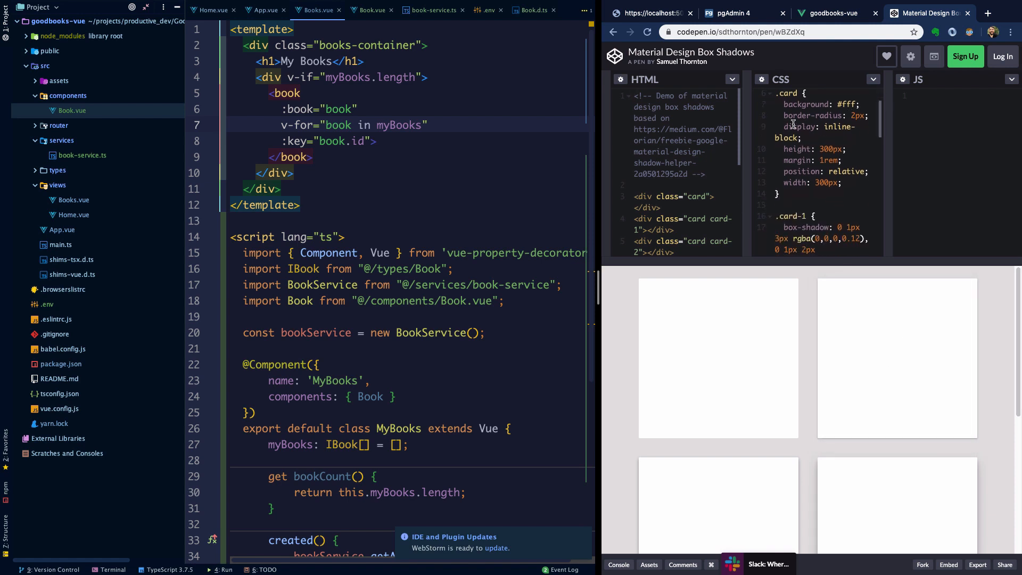
scroll(794, 126, "down", 1)
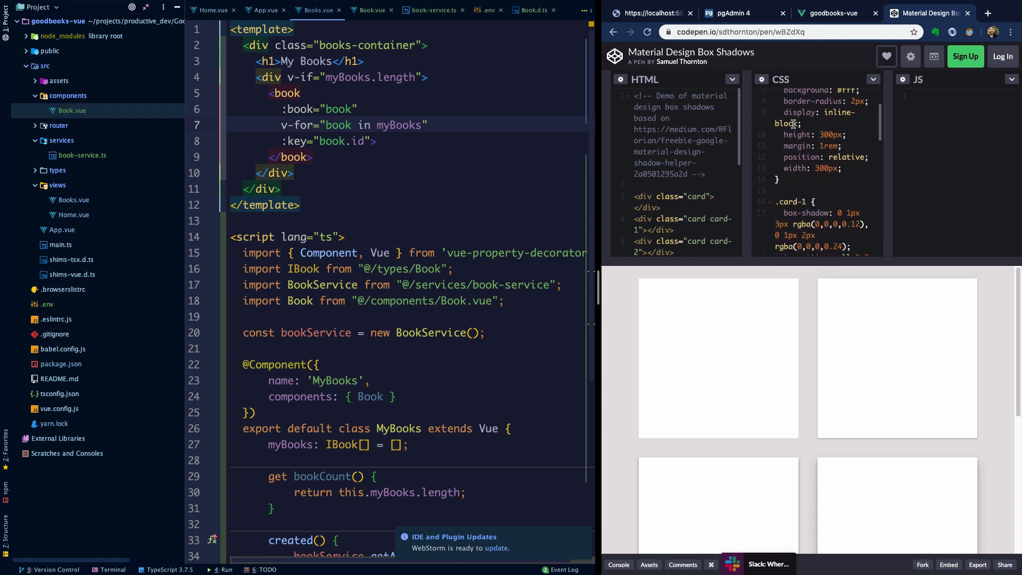
scroll(793, 124, "down", 4)
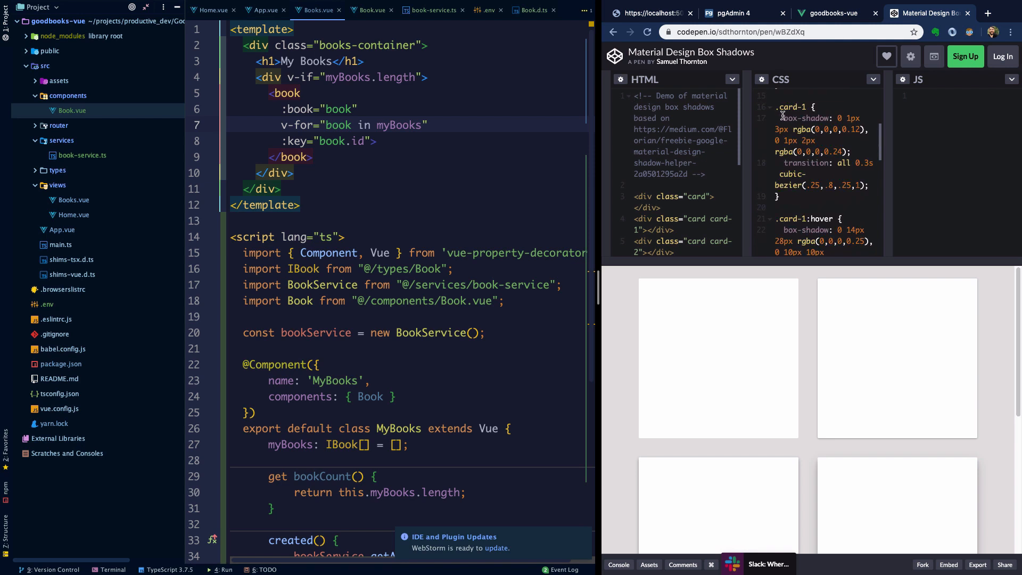
- Select the card-1 shadow and transition rules, then back out without copying
left_click_drag(782, 115, 875, 188)
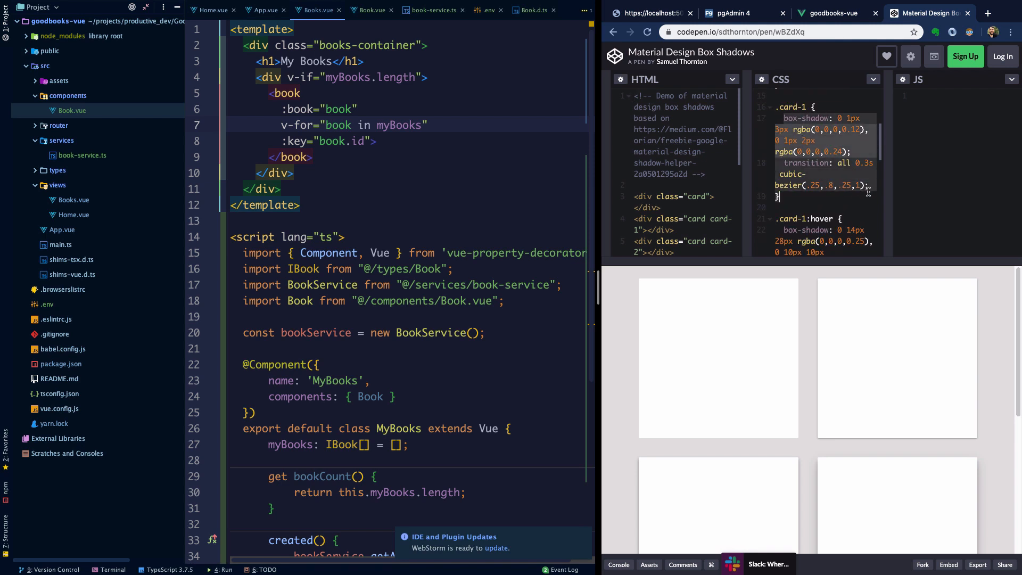
right_click(841, 141)
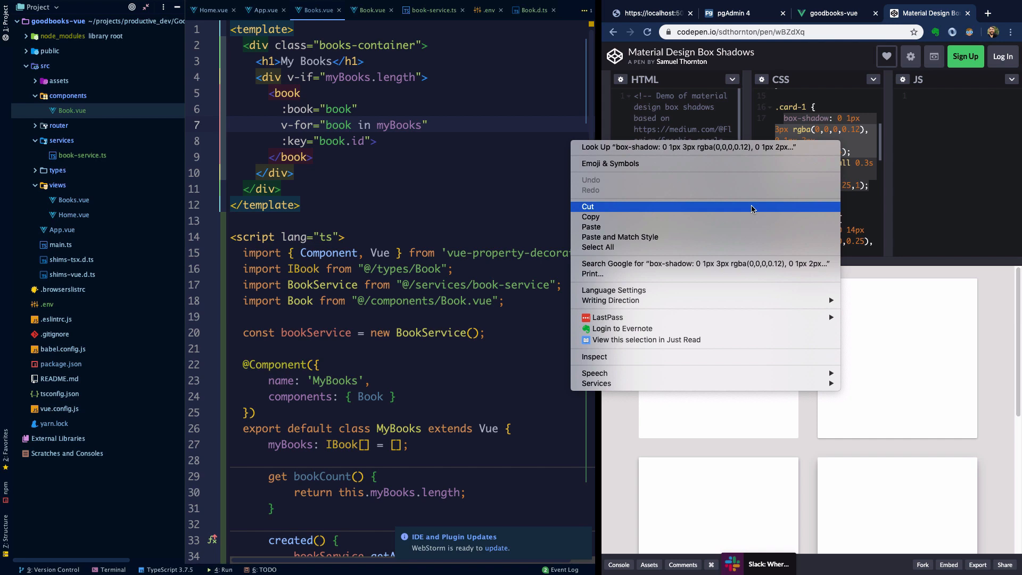
left_click(749, 215)
left_click(827, 151)
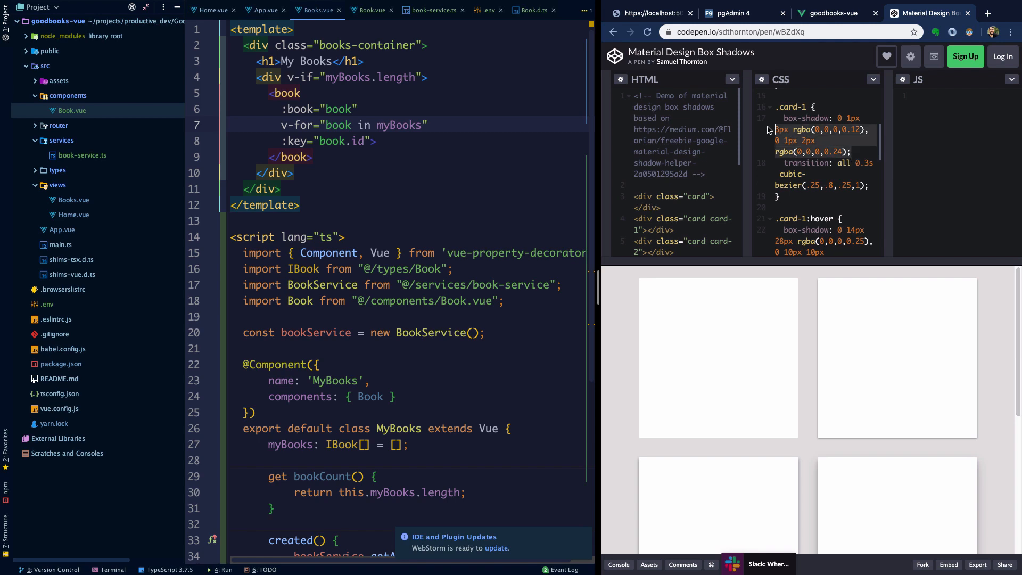
- Copy only the card-1 box-shadow declaration and return to the goodbooks-vue tab
left_click_drag(857, 156, 768, 120)
right_click(789, 125)
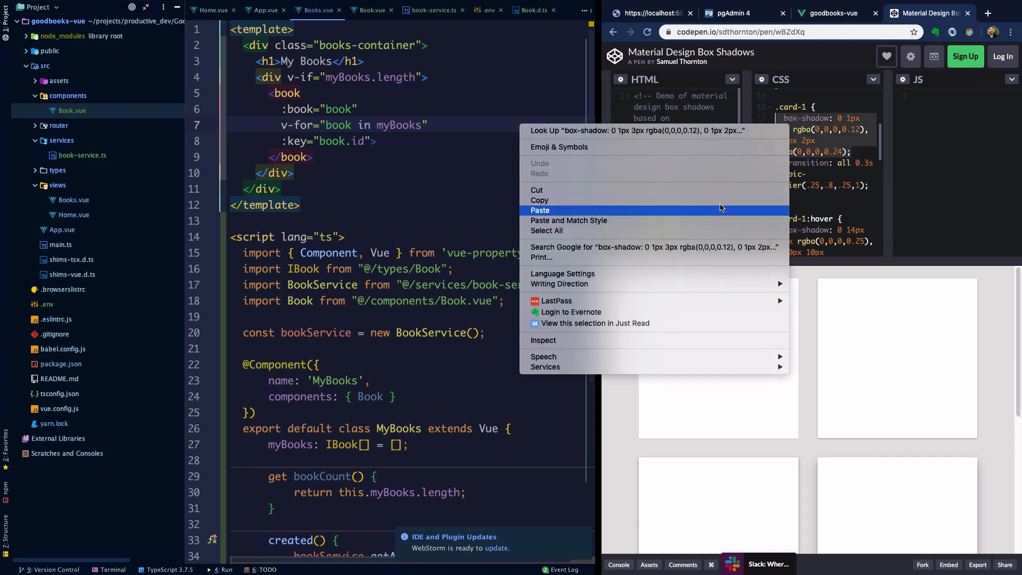
left_click(739, 201)
left_click(852, 15)
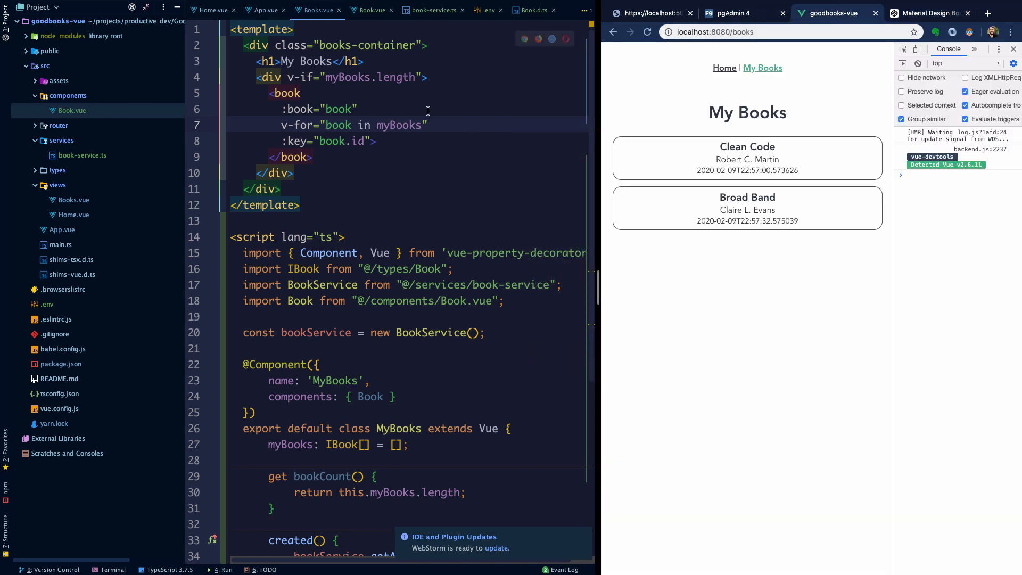
- Paste the copied box-shadow into Book.vue's .book-wrapper below border-radius
left_click(336, 108)
scroll(383, 240, "down", 5)
left_click(349, 411)
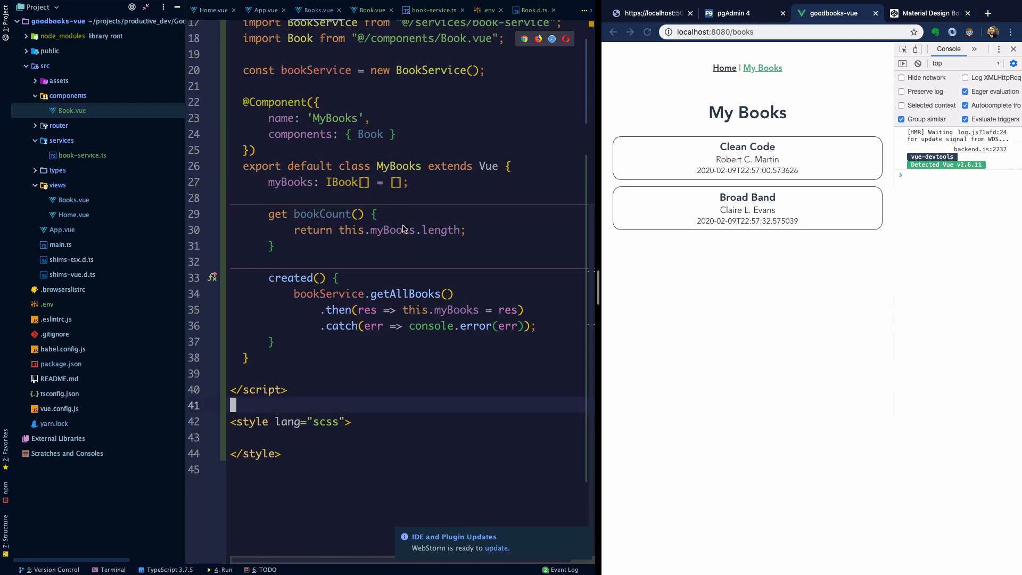
left_click(376, 9)
scroll(414, 389, "down", 5)
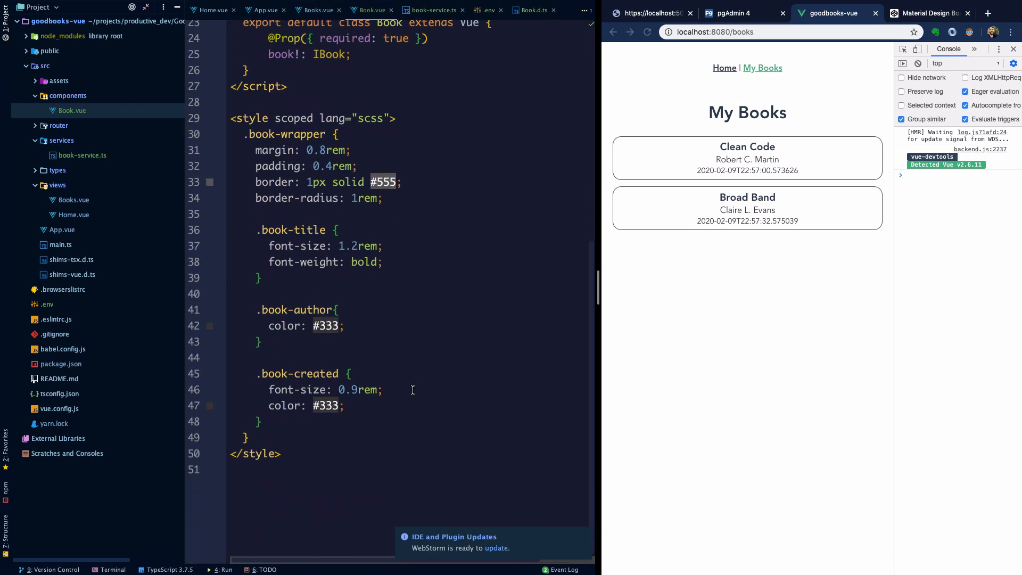
left_click(412, 388)
key("Up")
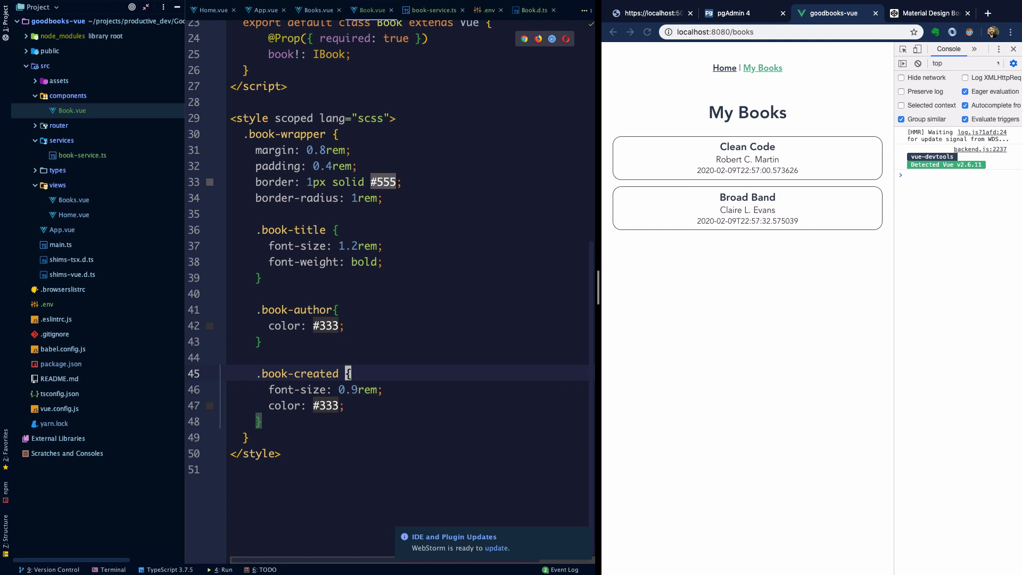
key("Up")
key("Up")
key("Up")
key("Up")
key("Return")
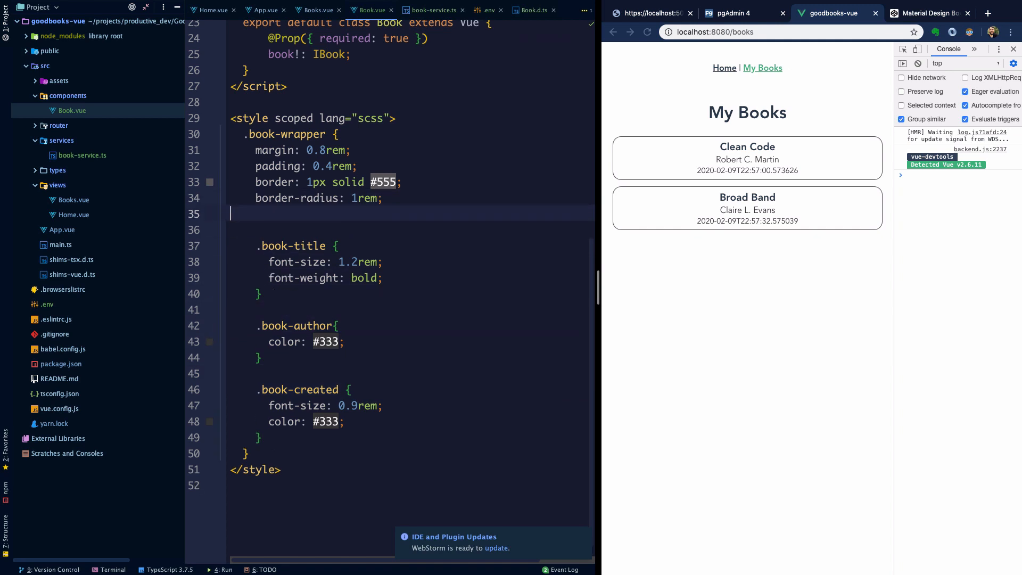
key("ctrl+v")
key("Up")
- Tidy the box-shadow value onto one line and delete the solid border declaration
key("Down")
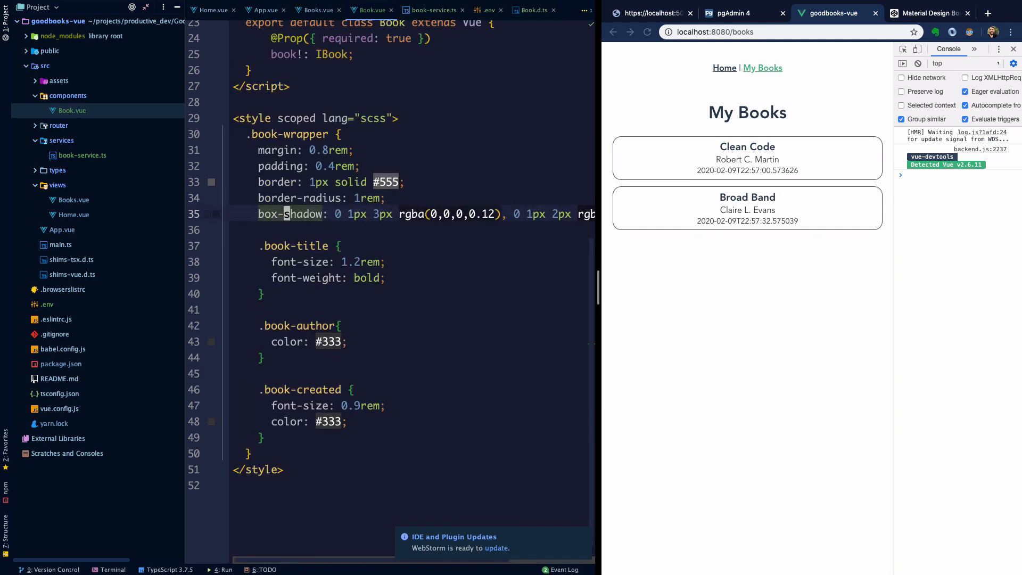
key("alt+Right")
key("alt+Right")
key("alt+Right")
key("alt+Right")
key("Return")
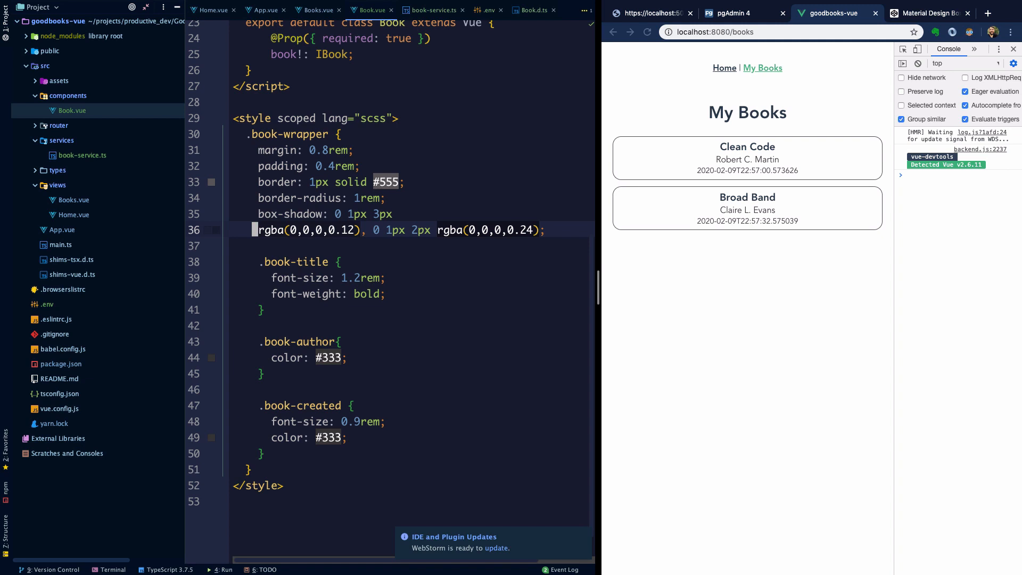
key("Up")
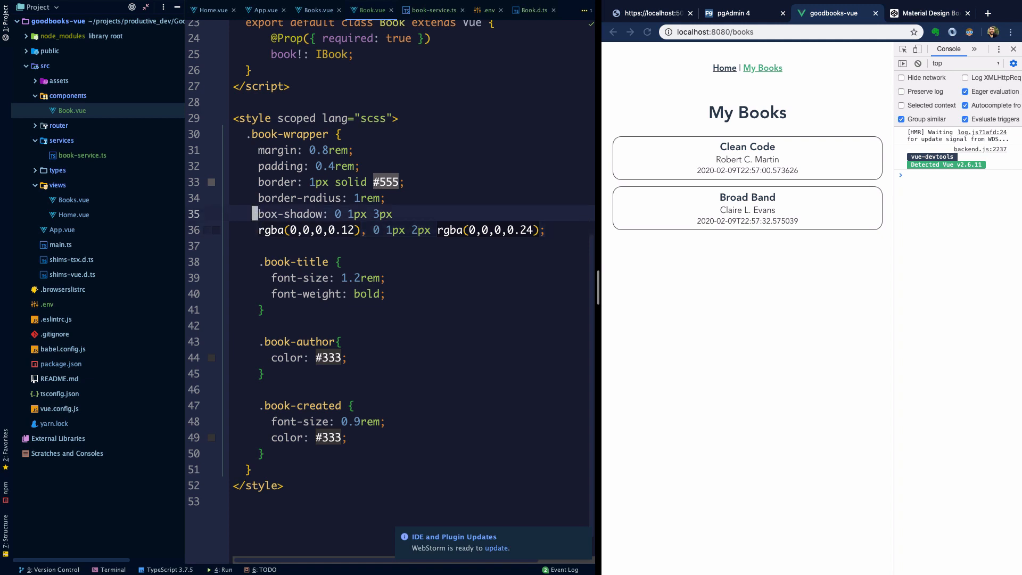
key("ctrl+shift+j")
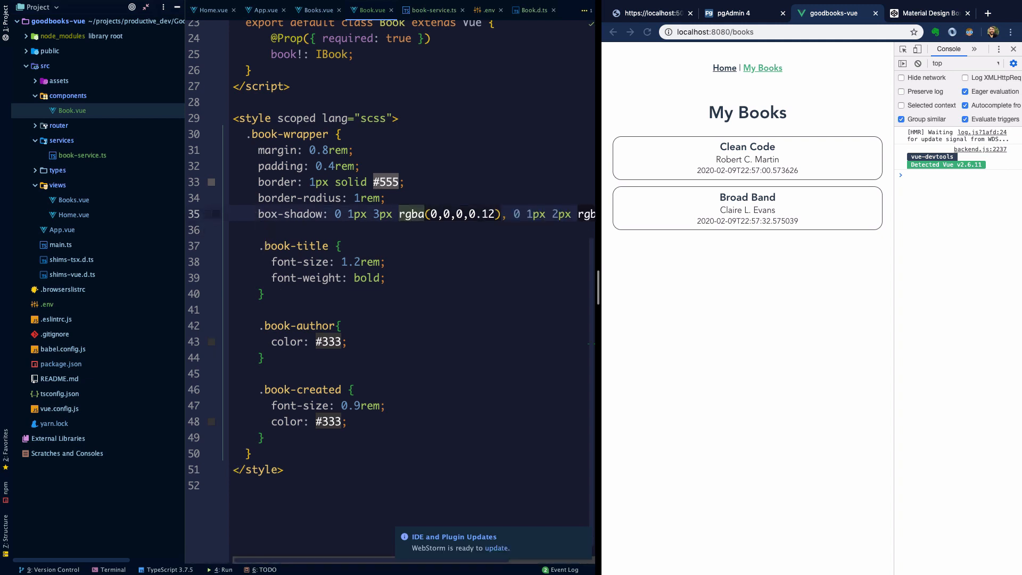
left_click(262, 357)
left_click(381, 215)
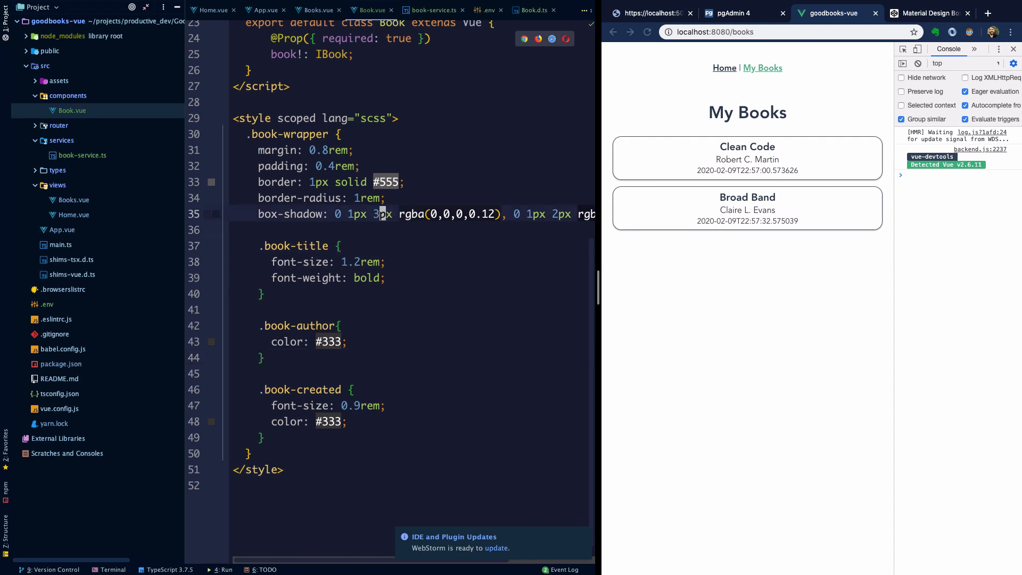
key("Up")
key("Up")
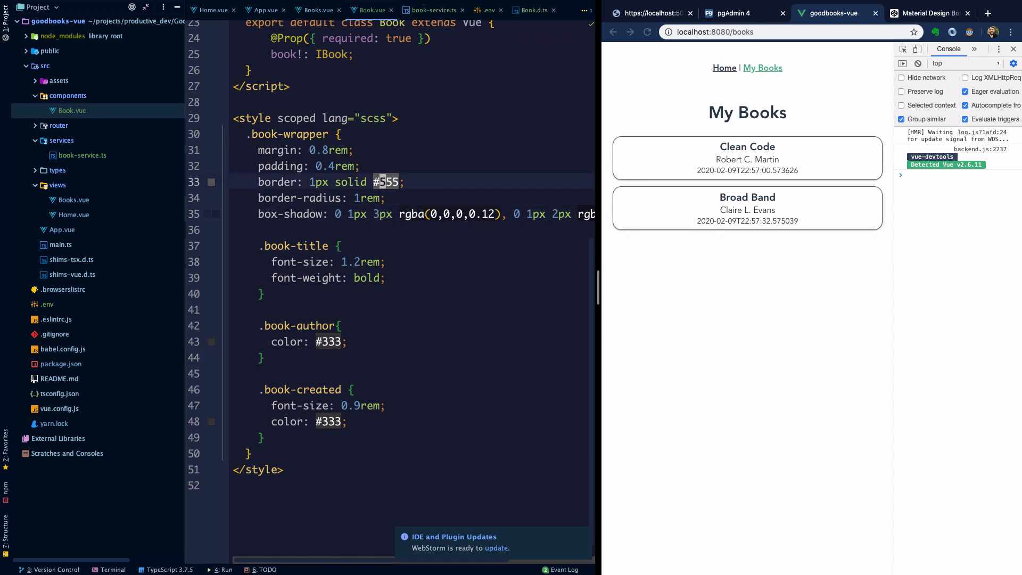
key("super+BackSpace")
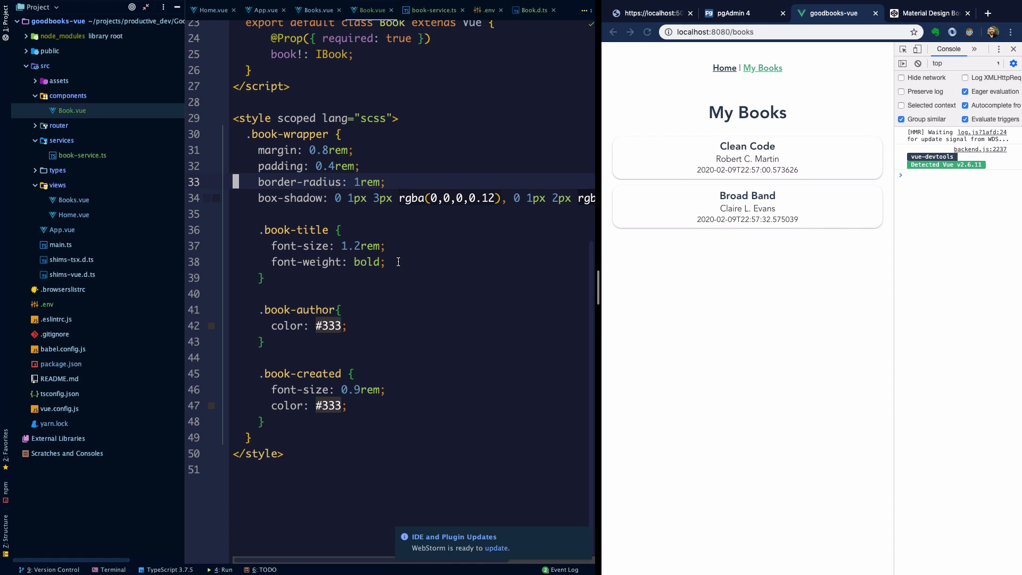
mouse_move(596, 174)
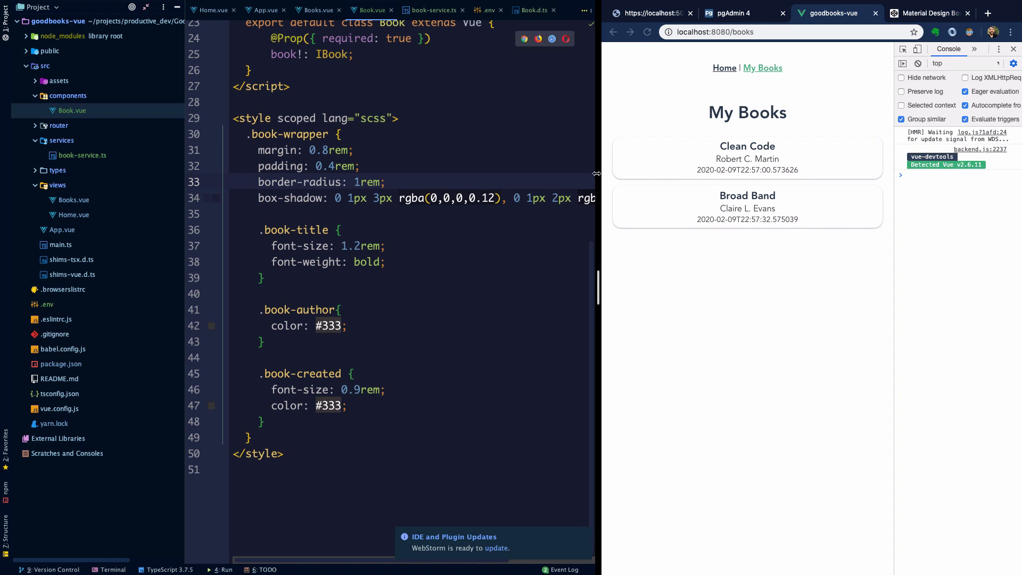
- Start a new style line below padding for the background colour
left_click(350, 167)
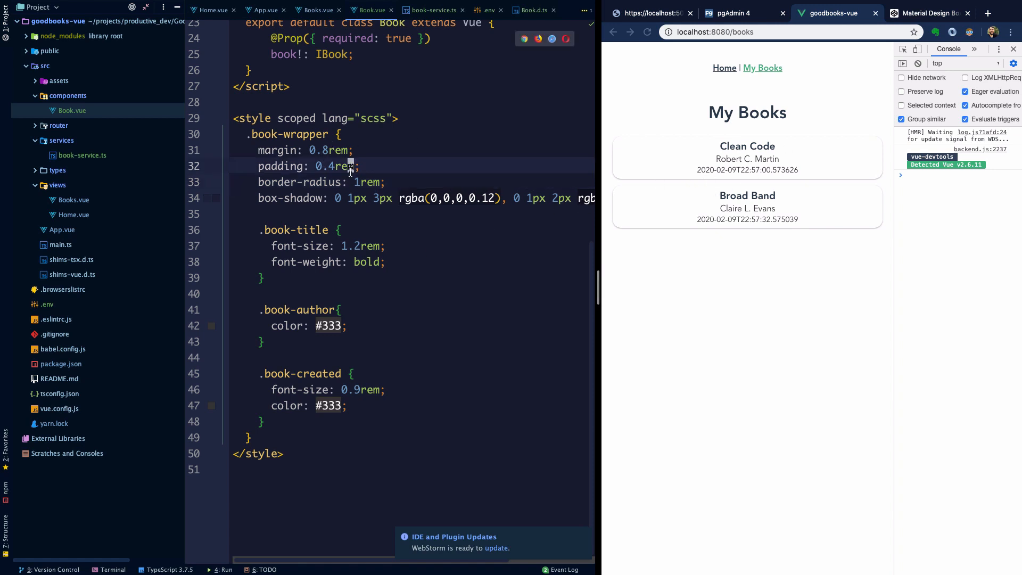
key("End")
key("Return")
type("backgroun")
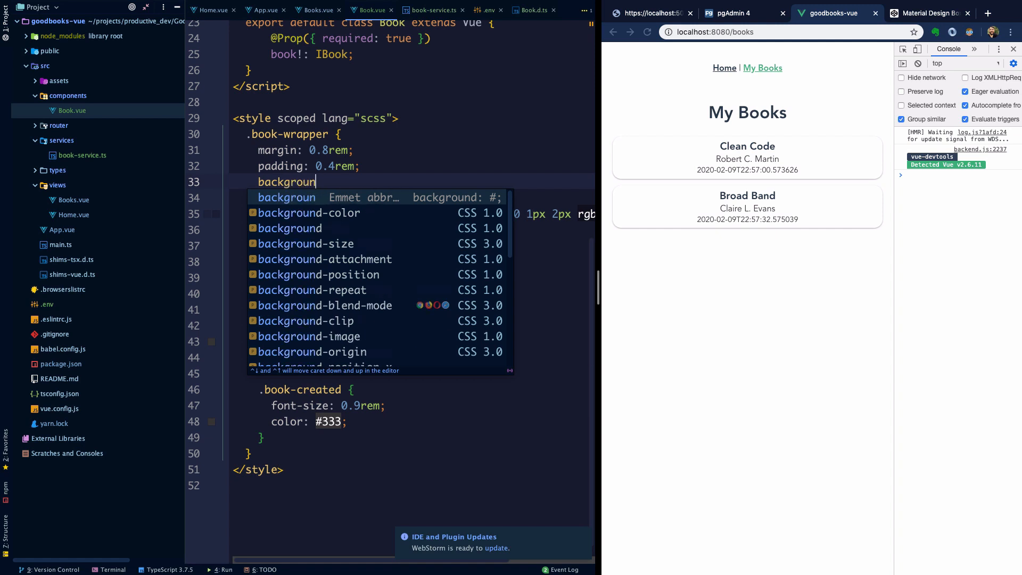
type("d-color: ")
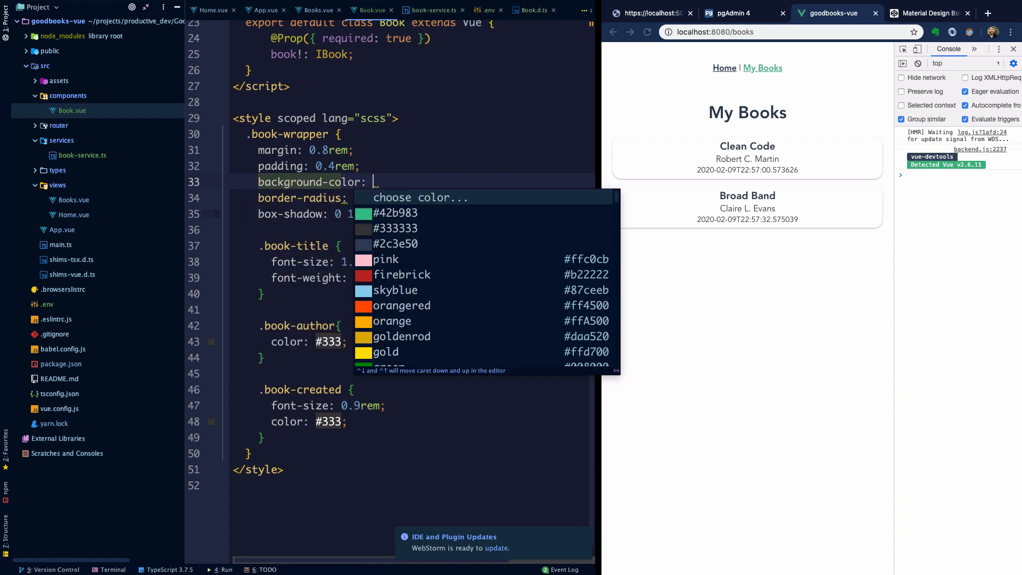
type("#fafaf")
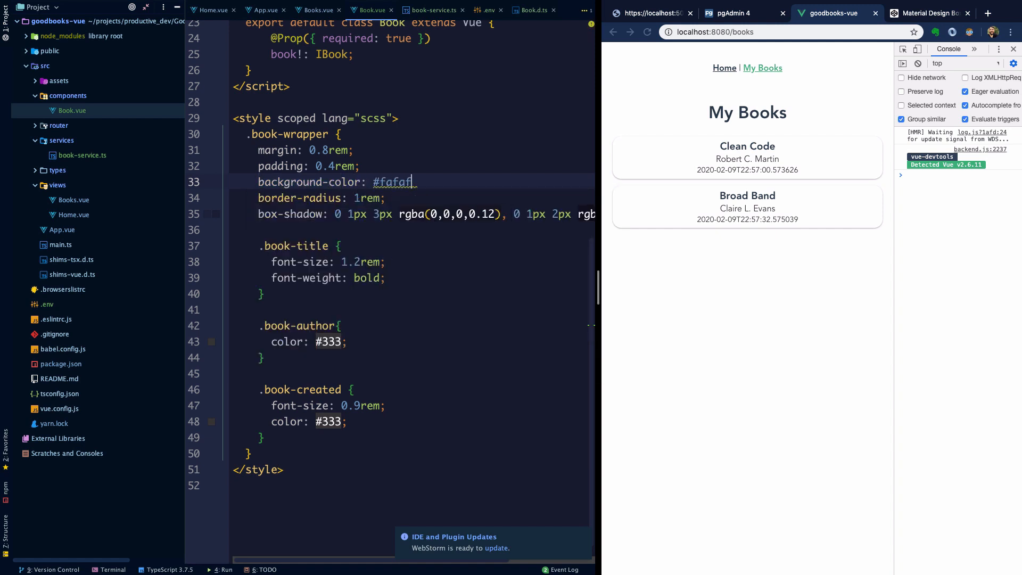
type("a;")
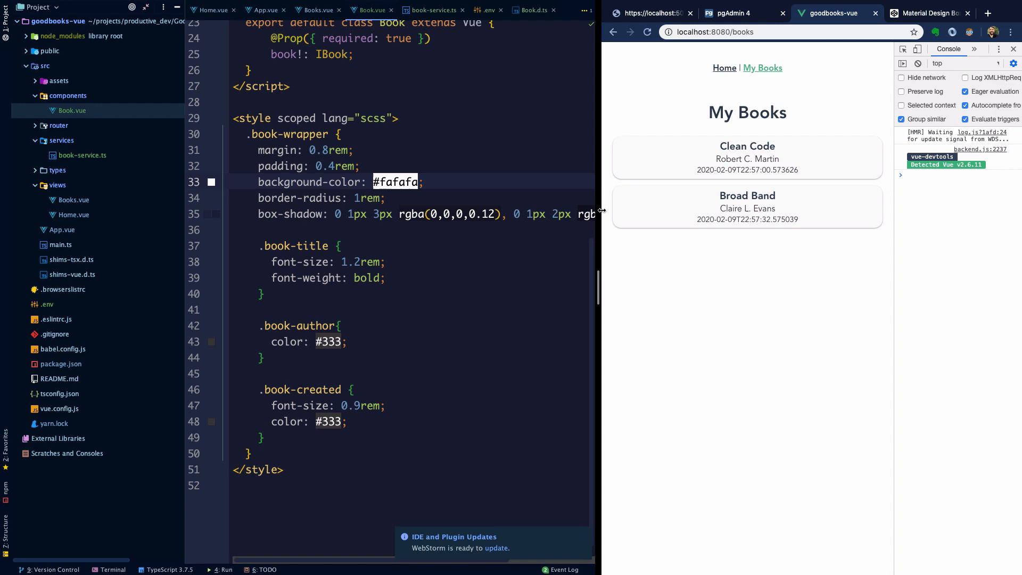
left_click_drag(600, 210, 484, 210)
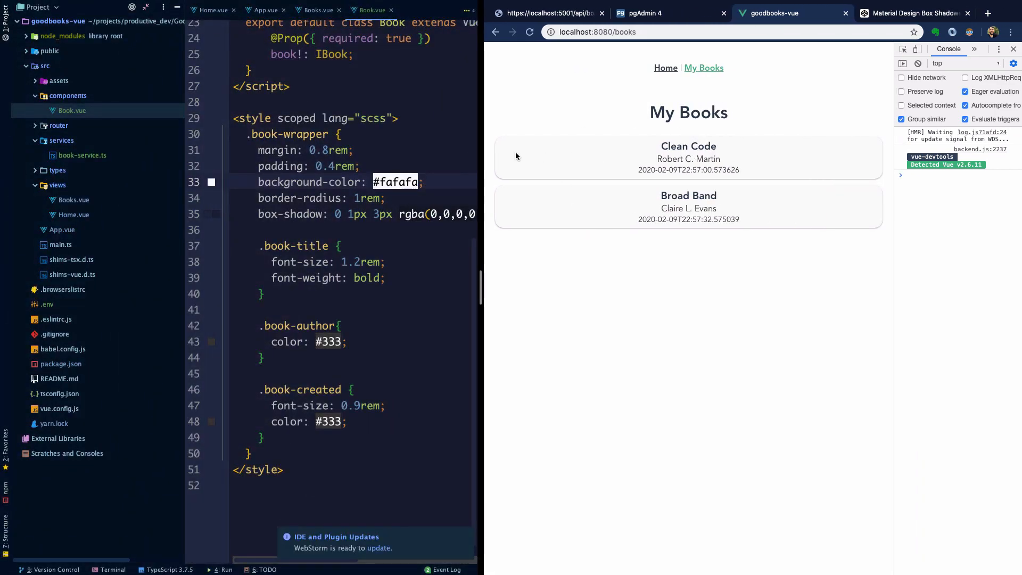
left_click_drag(484, 151, 627, 152)
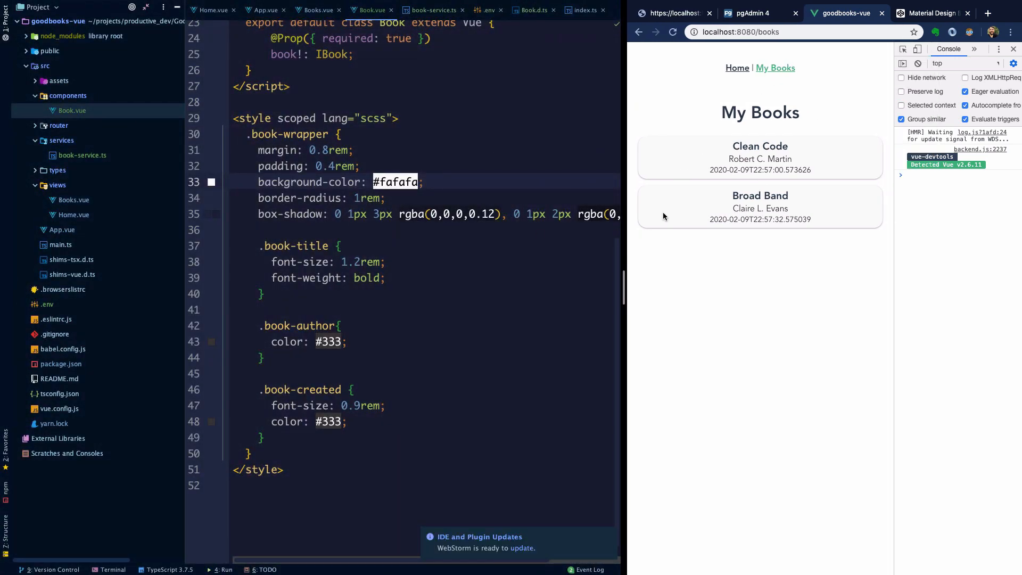
left_click_drag(736, 142, 807, 196)
left_click(821, 185)
left_click(736, 70)
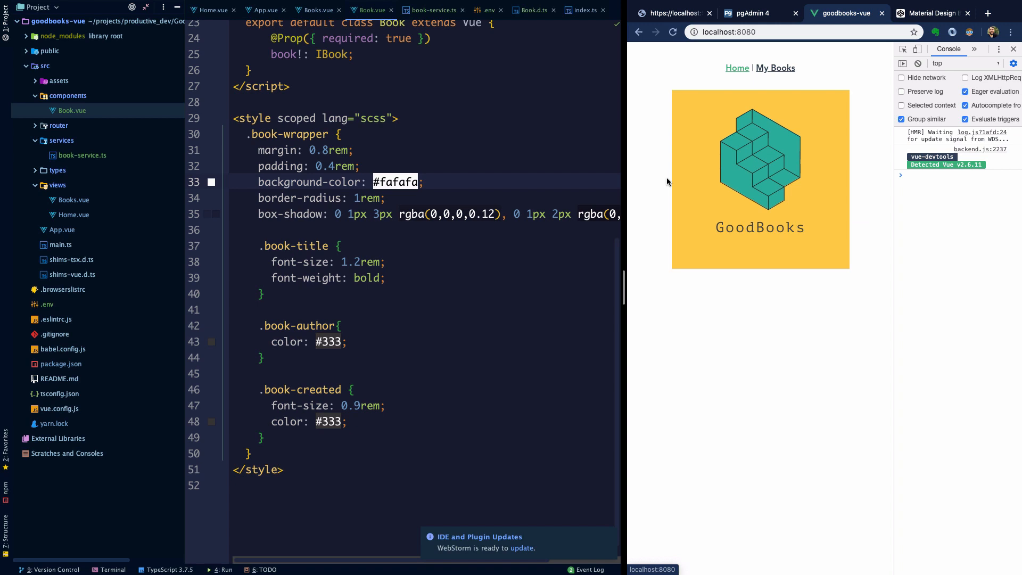
left_click(791, 69)
left_click(733, 68)
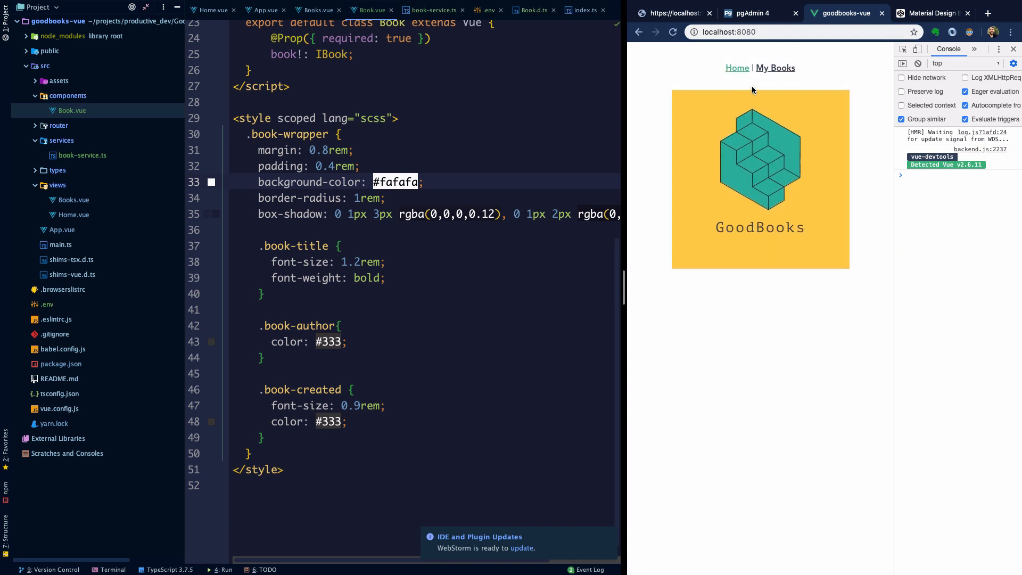
left_click(779, 69)
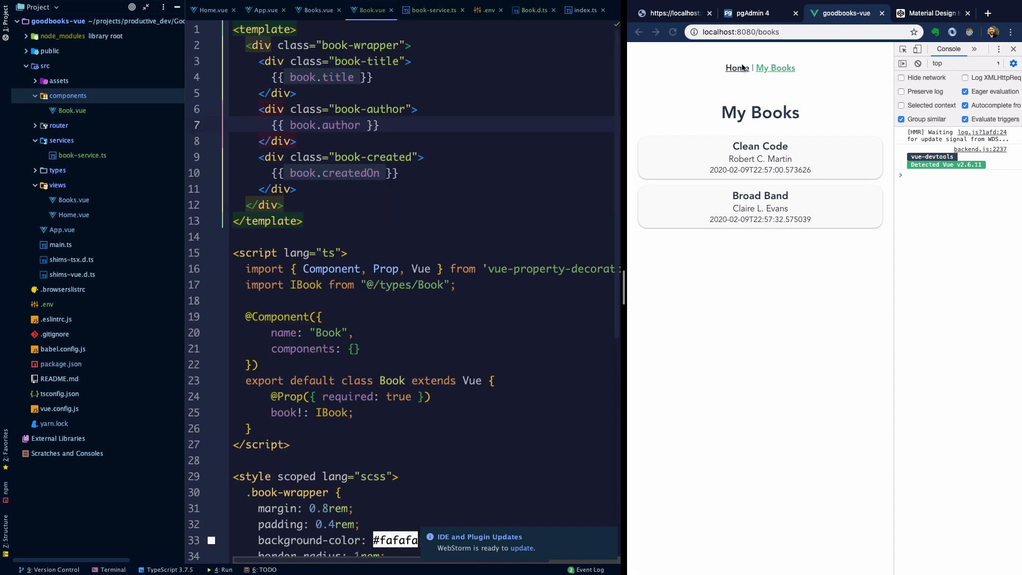
- In App.vue duplicate the My Books router-link and change it to Add Book at /add
double_click(73, 213)
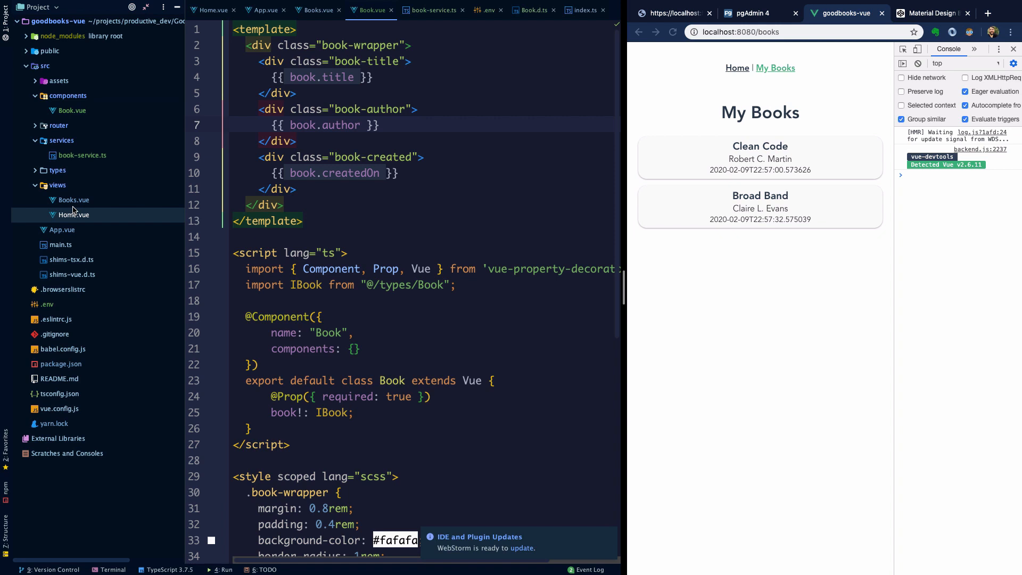
double_click(61, 229)
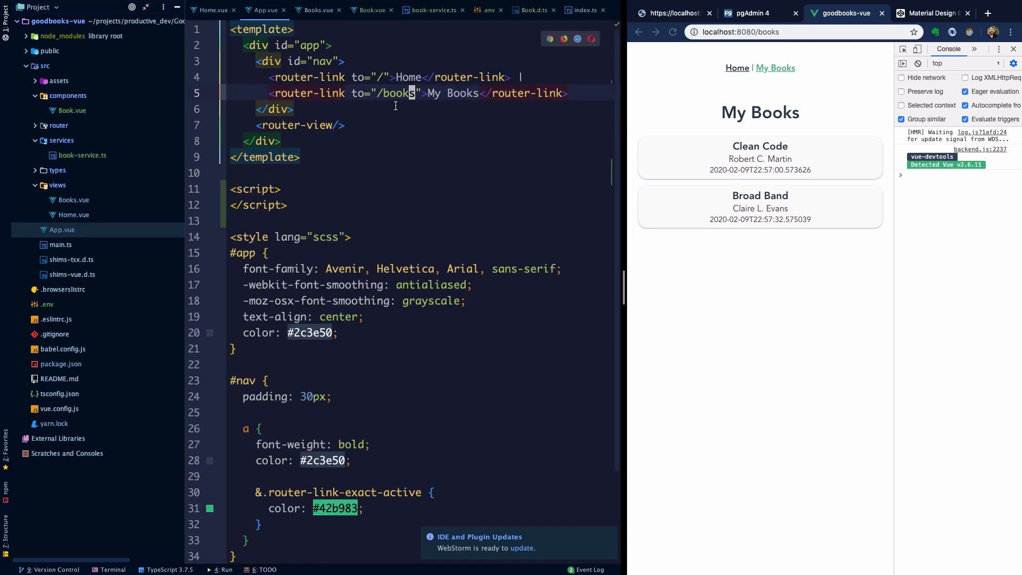
key("super+d")
key("alt+Right")
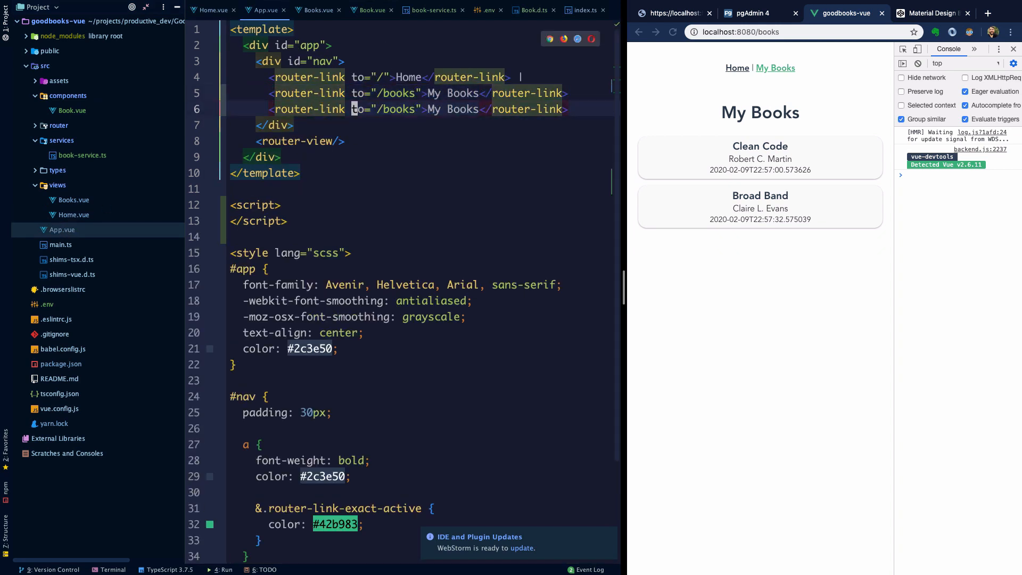
key("alt+Right")
key("alt+Right")
key("alt+shift+Right")
key("BackSpace")
type("add")
key("Right")
key("Right")
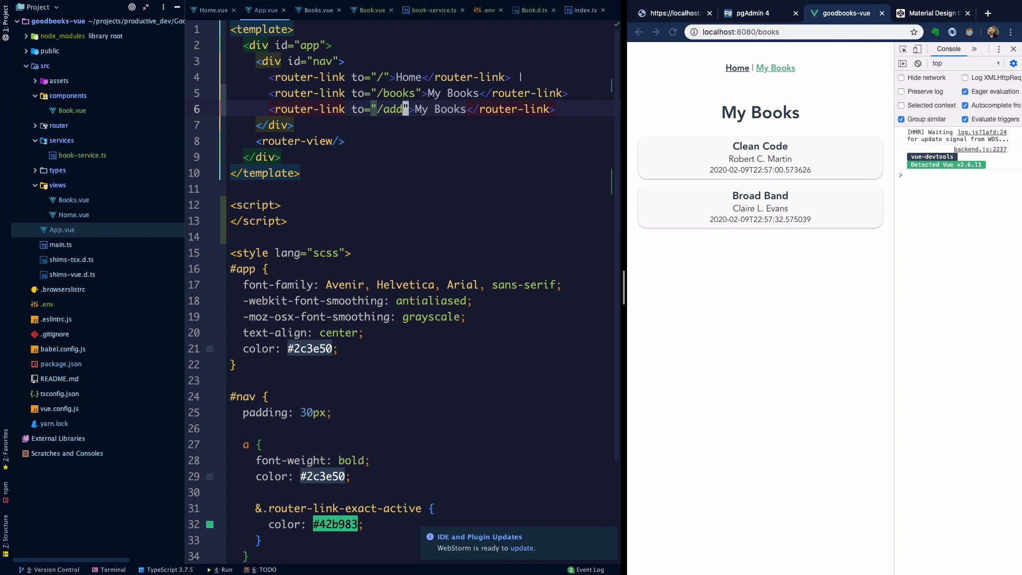
key("alt+shift+Right")
type("Add")
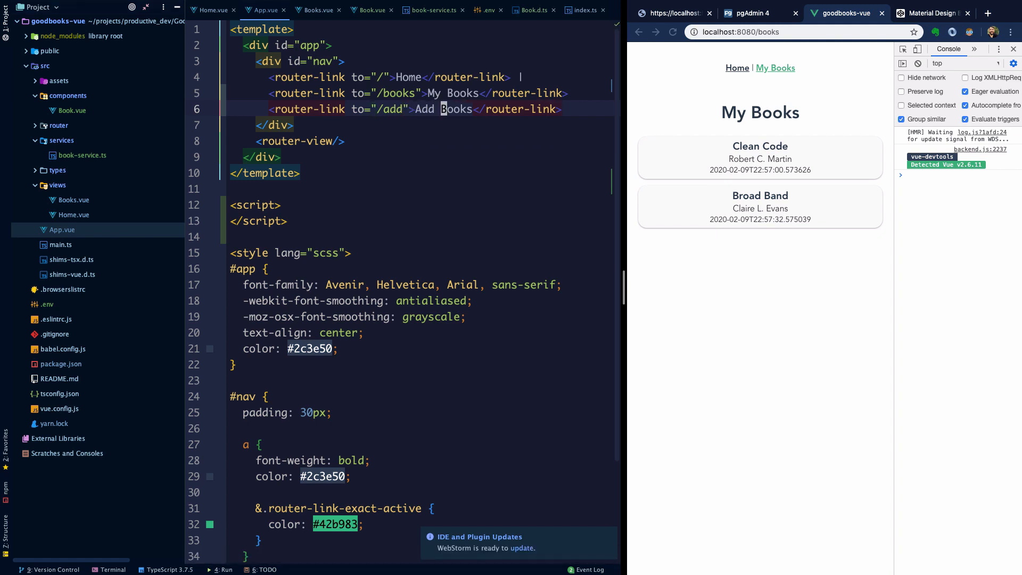
key("alt+Right")
key("BackSpace")
- Add the | separator after My Books and inspect the raw created date on the Clean Code card
key("Up")
key("End")
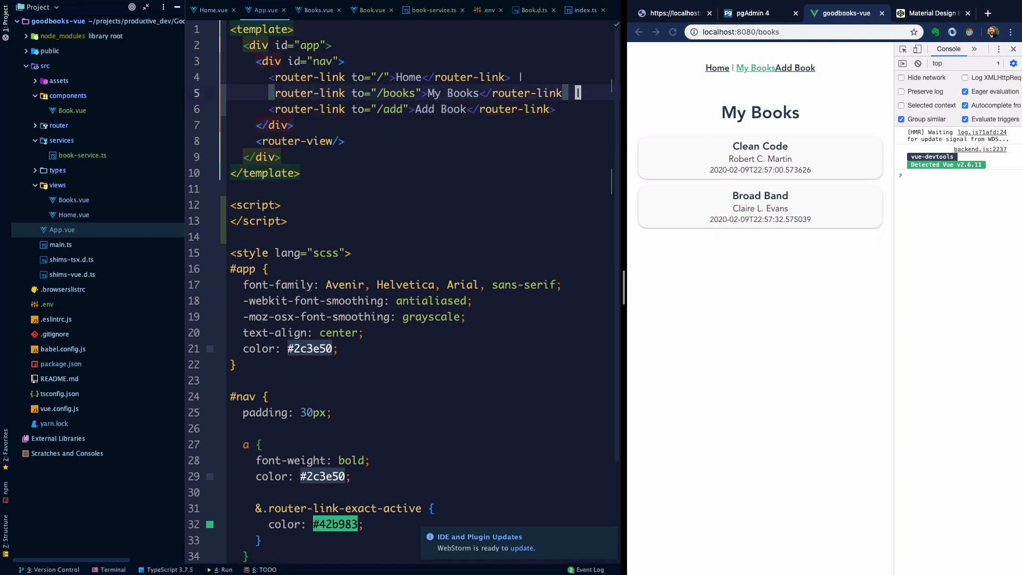
key("Down")
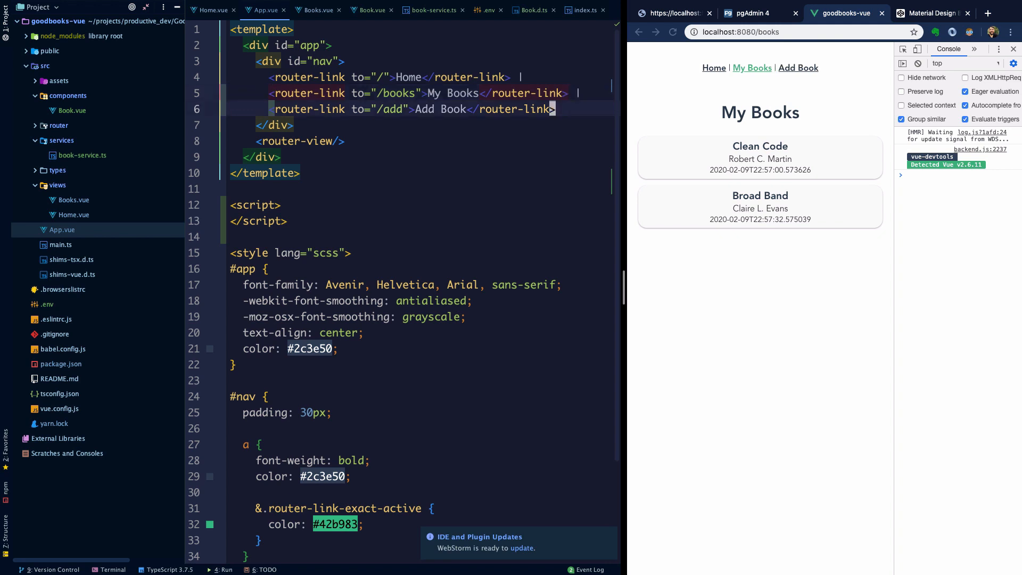
key("Down")
left_click(431, 108)
left_click_drag(705, 173, 819, 174)
left_click(818, 173)
left_click_drag(705, 170, 880, 171)
left_click(880, 171)
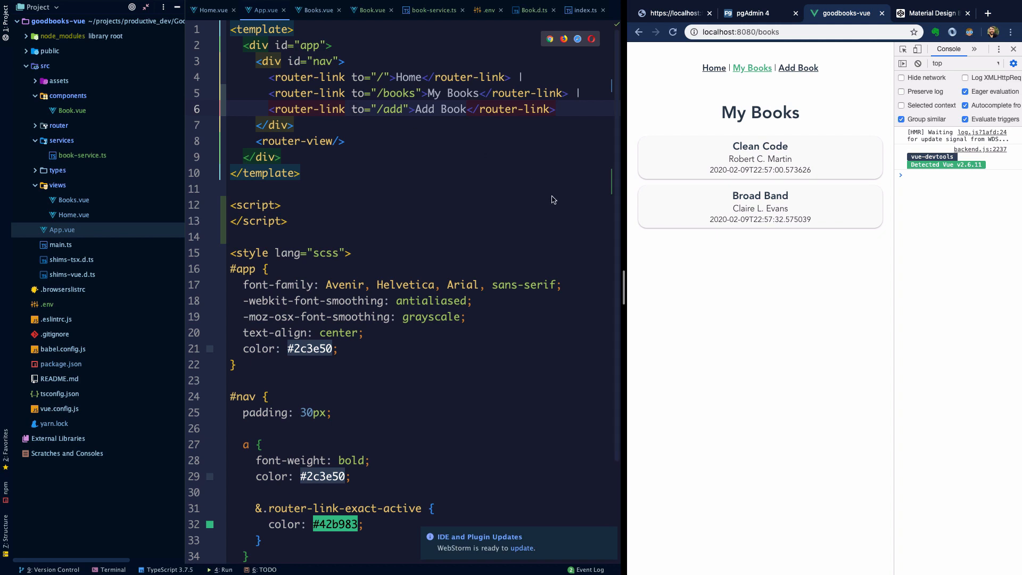
- Glance at Home.vue and App.vue, then switch to the Books view file
left_click(214, 10)
left_click(248, 13)
left_click(318, 10)
- Pipe book.createdOn through a | humanize filter in Book.vue's card template
left_click(380, 14)
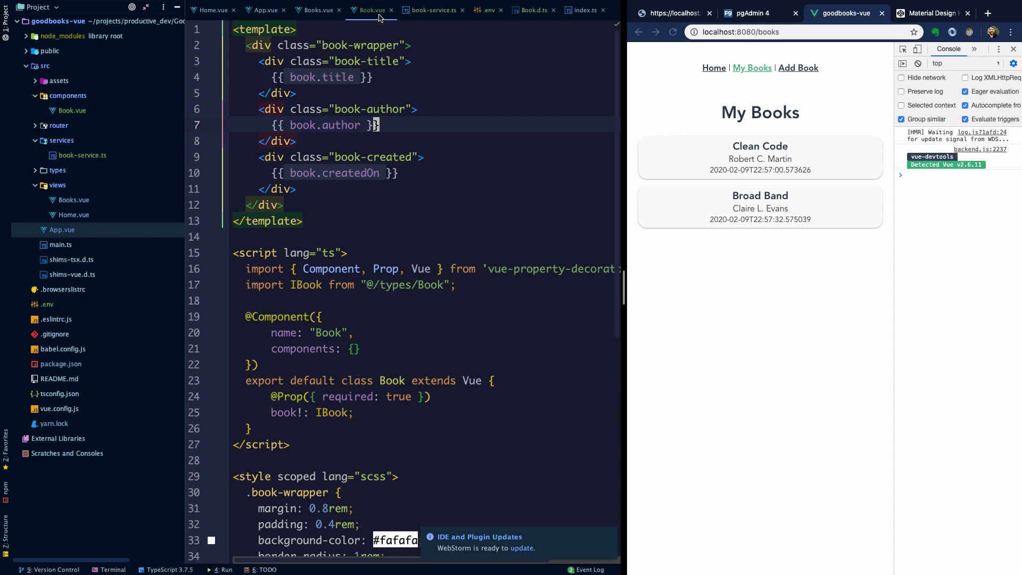
left_click(403, 190)
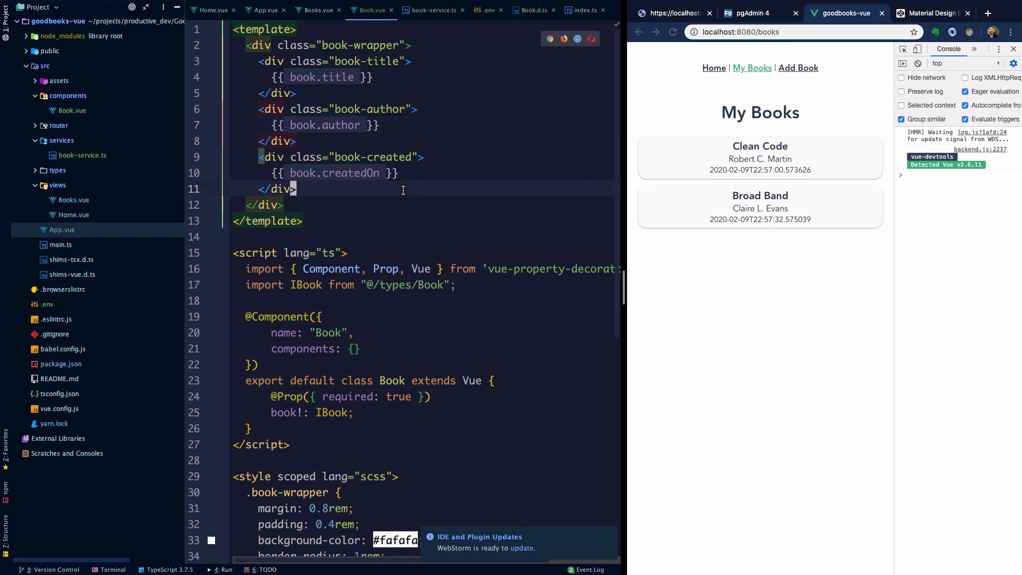
key("Up")
key("Right")
key("Right")
key("Right")
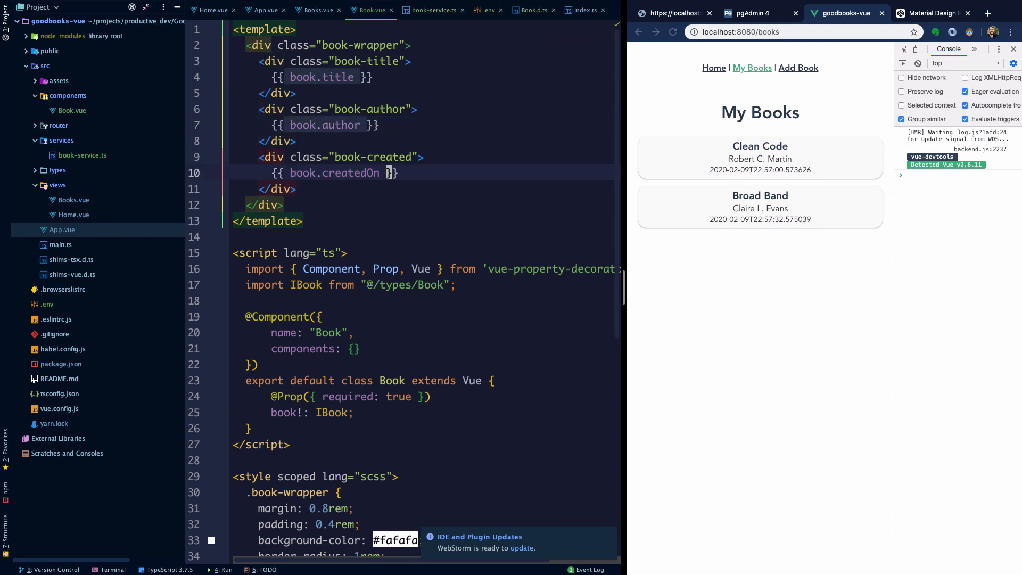
type("| ")
type("humanize")
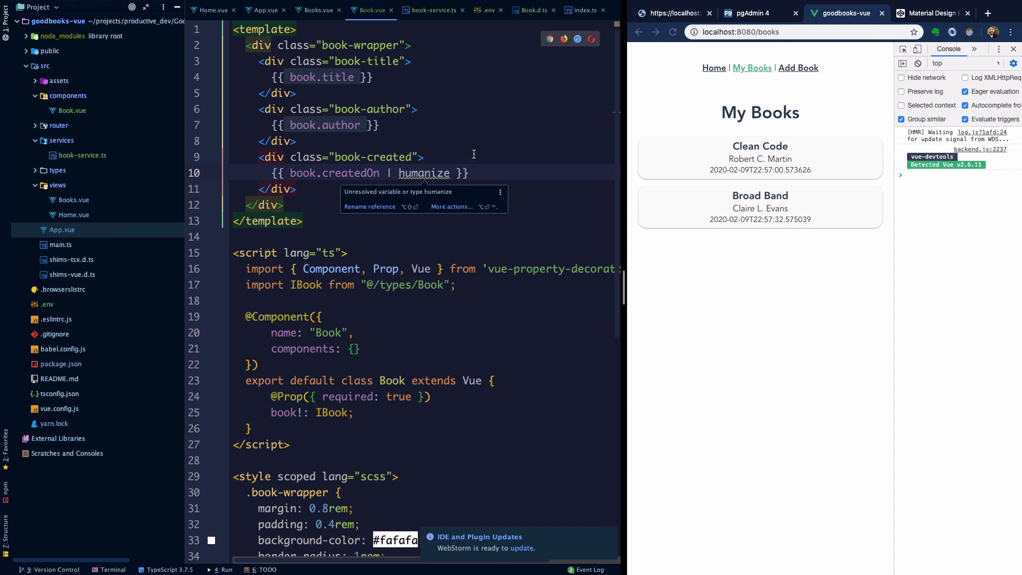
mouse_move(399, 184)
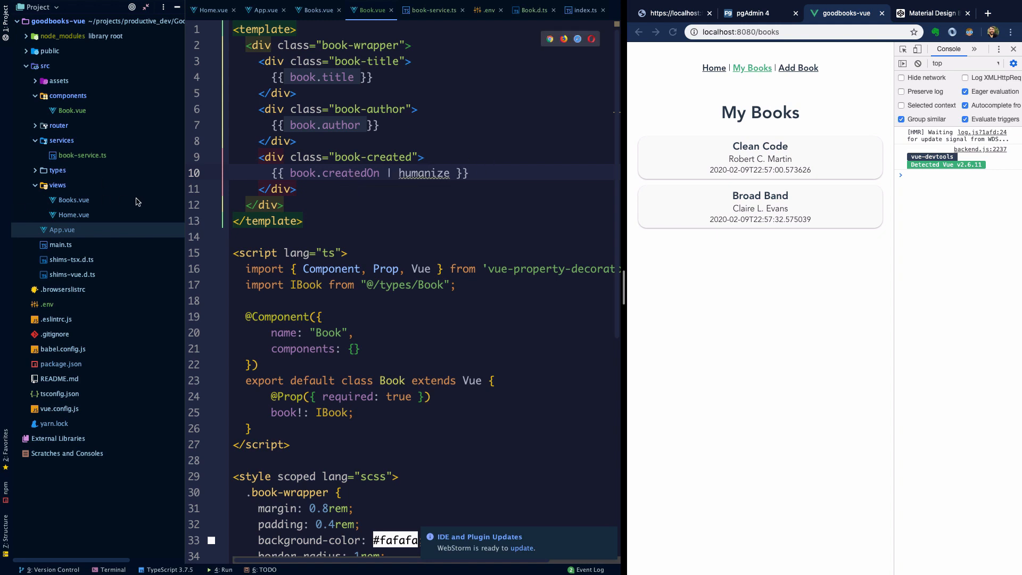
left_click(438, 173)
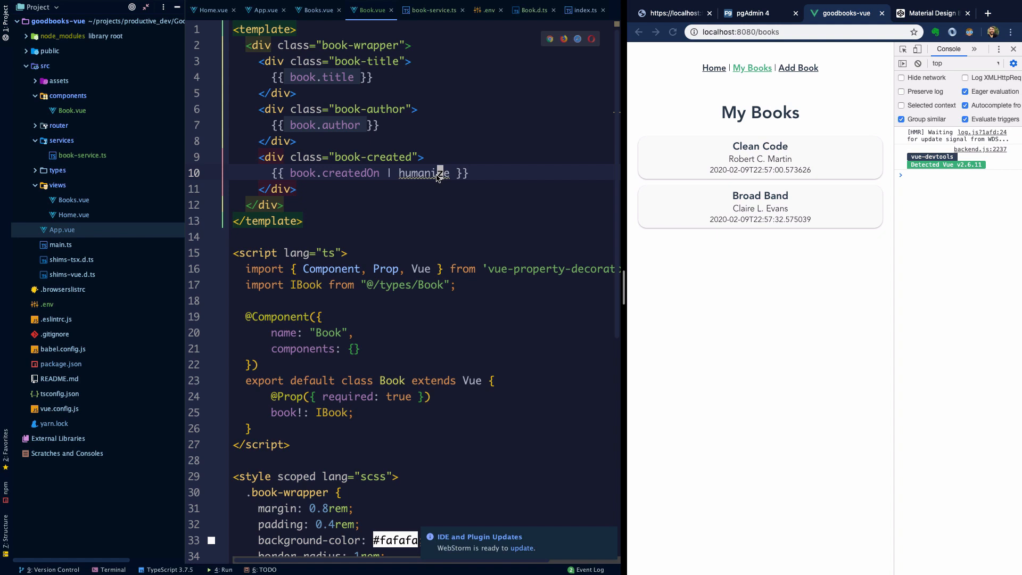
left_click(379, 173)
key("shift+Home")
key("Left")
left_click(453, 176)
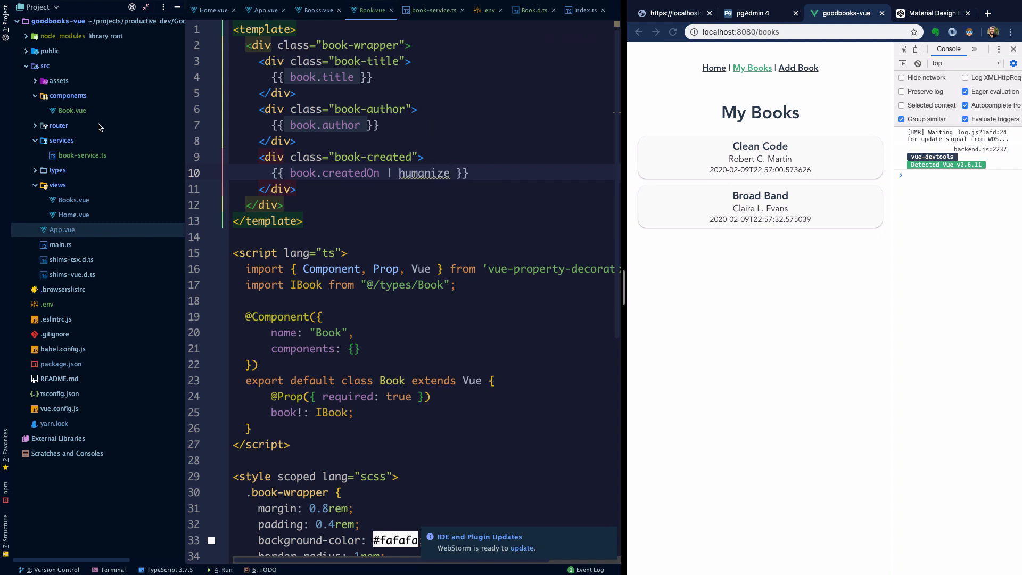
- Open main.ts from the project tree
left_click(52, 247)
double_click(52, 247)
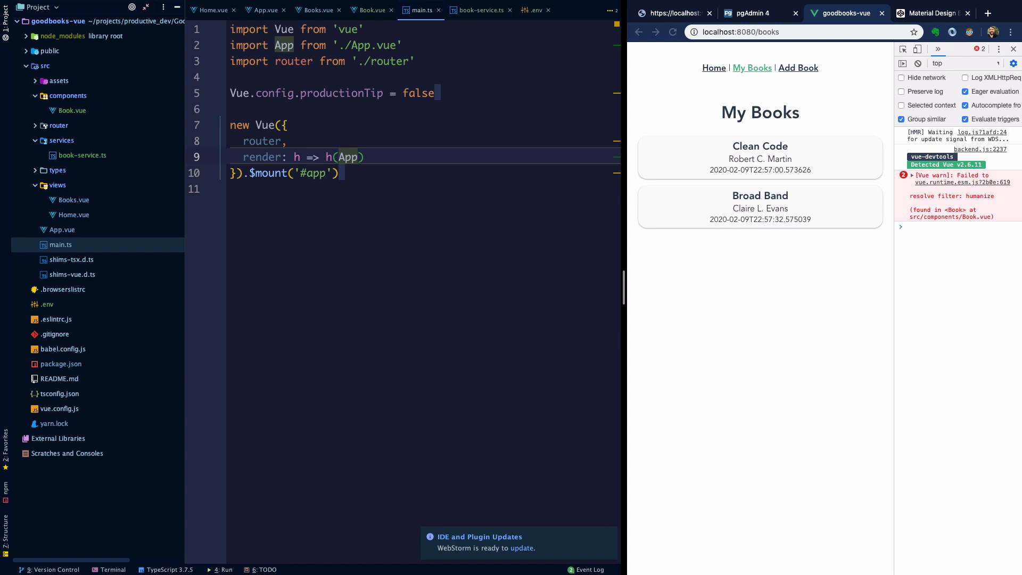
- Register Vue.filter('humanize', (date: Date) => ...) after the productionTip setting
left_click(346, 93)
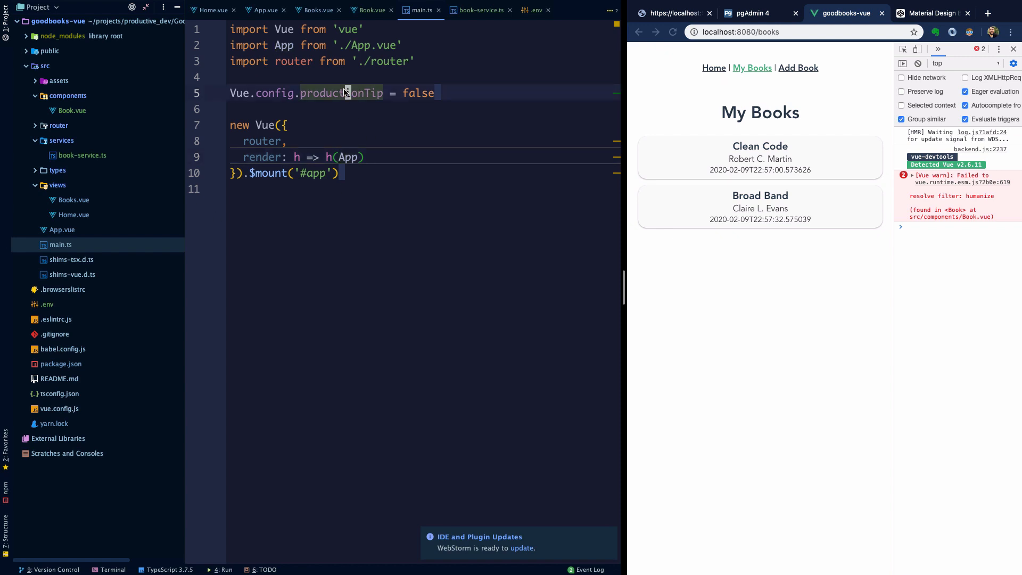
key("Return")
key("Return")
type("Vue.f")
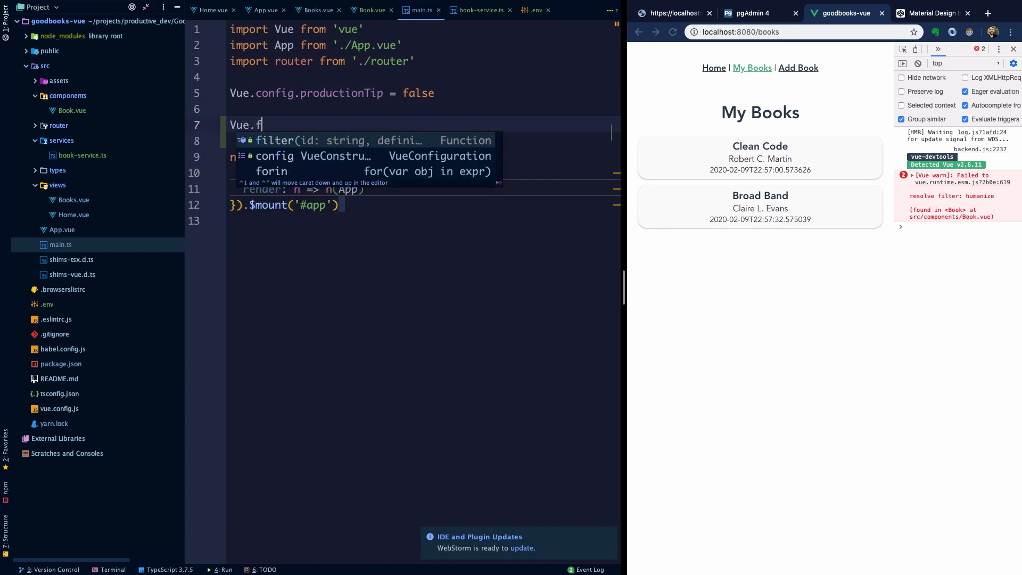
type("ilte")
key("Return")
type("'bu")
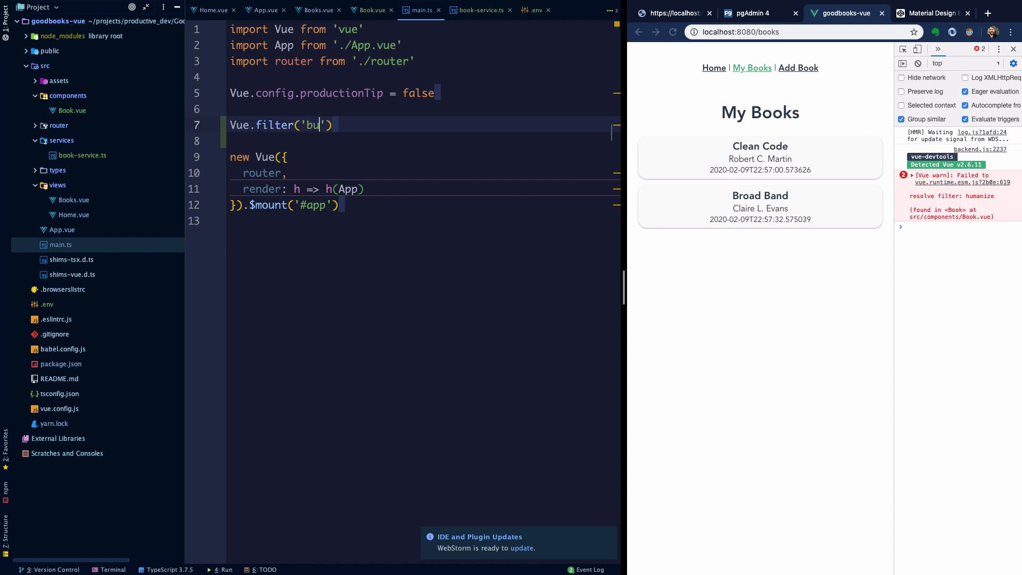
type("humanize")
key("Right")
key("Right")
type(", fu")
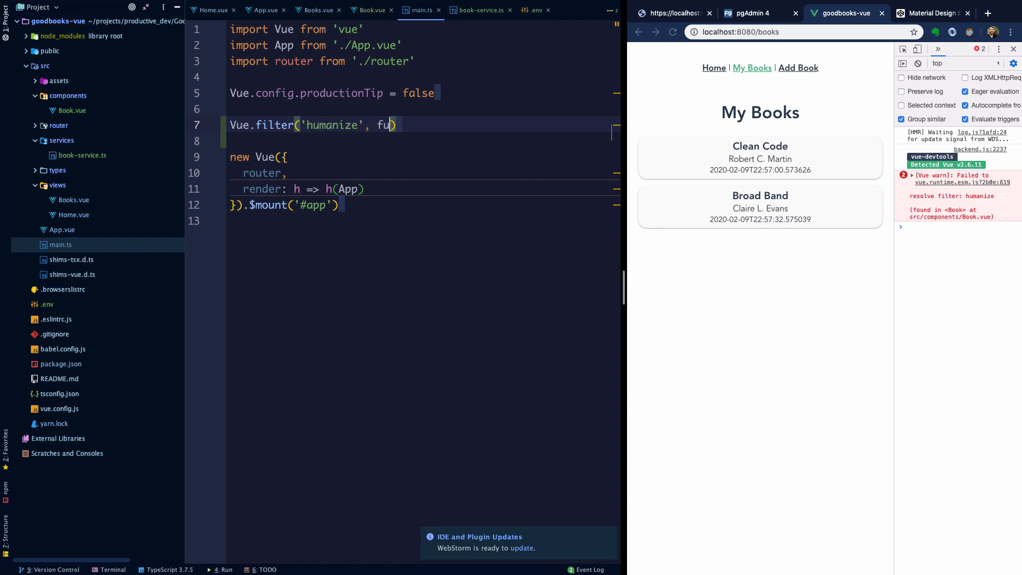
type("nction(")
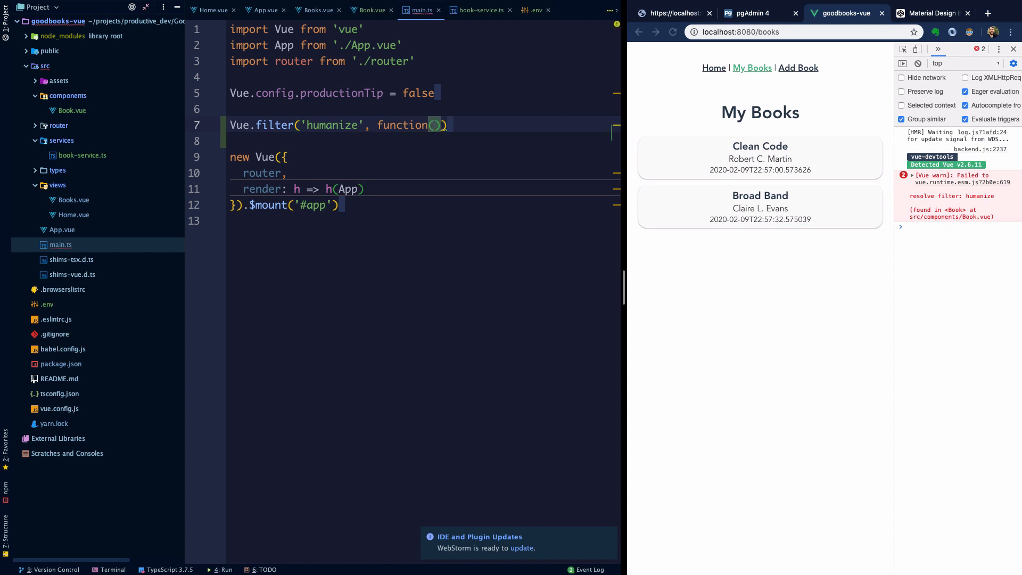
type("date")
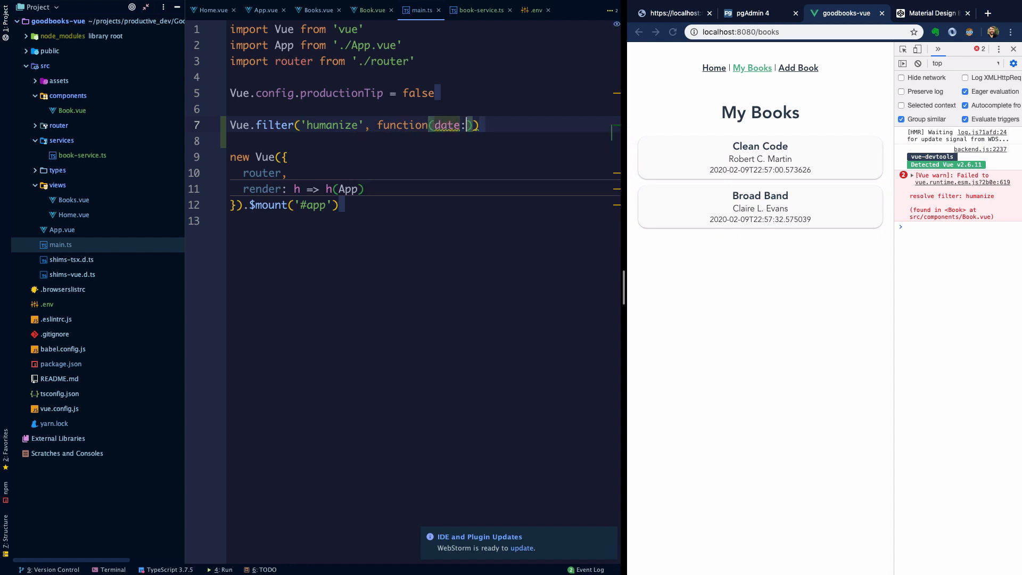
type(": D")
key("Return")
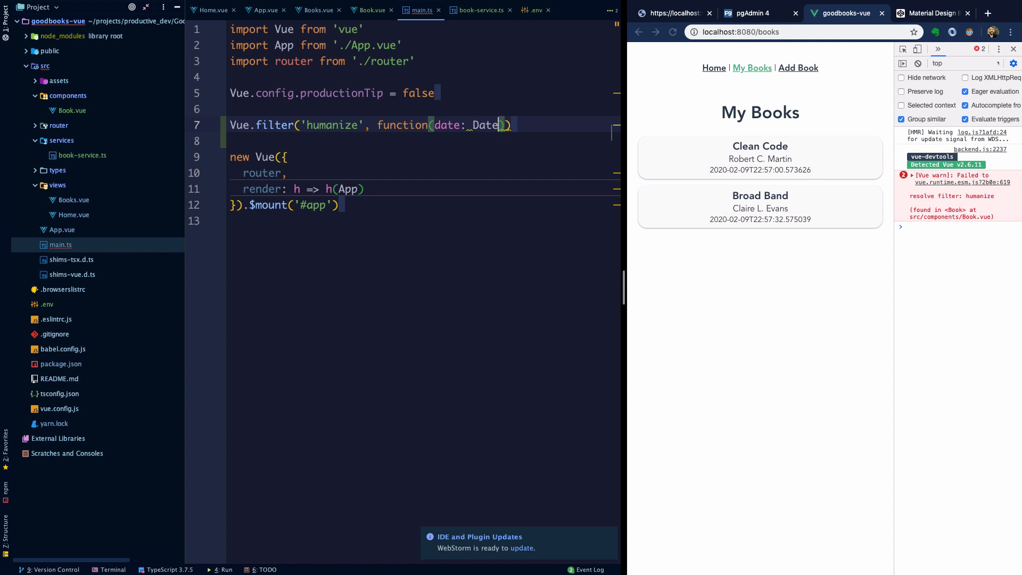
key("Right")
type("{")
key("Return")
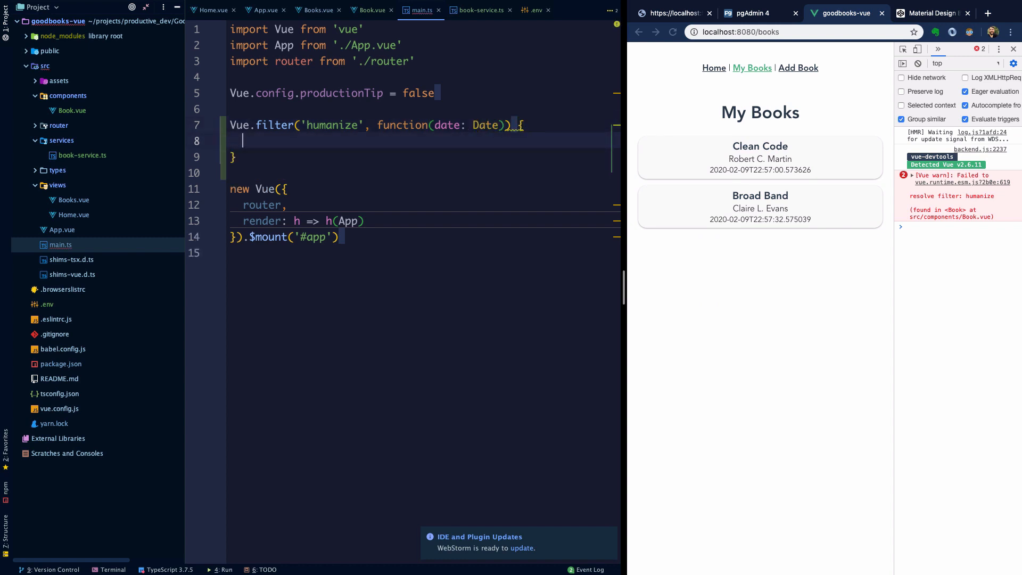
type("reutrn")
- Return moment(date).format('MMMM Do YYYY') from the humanize filter
key("BackSpace")
key("BackSpace")
key("BackSpace")
key("BackSpace")
type("turn moment()")
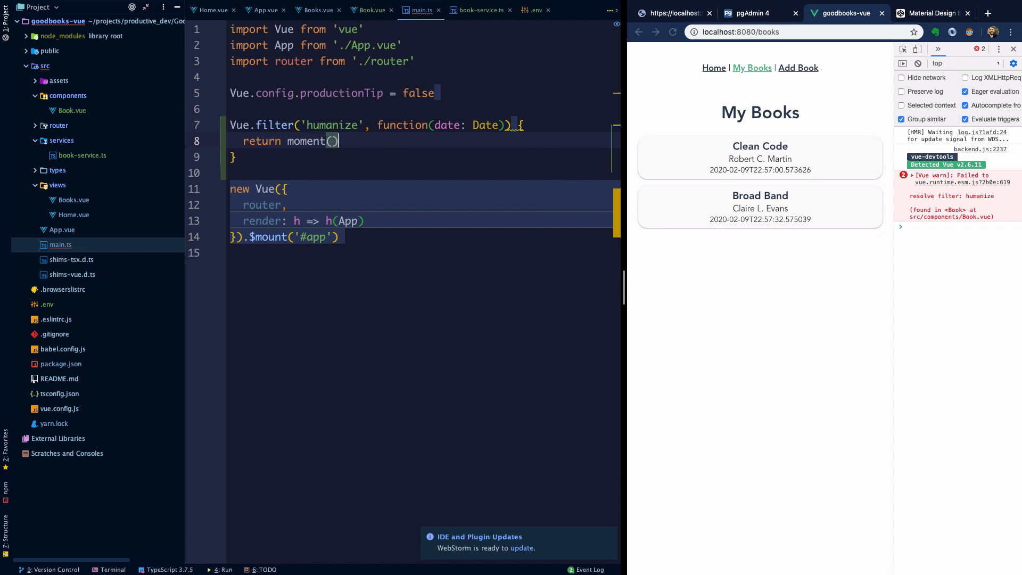
type("date")
key("BackSpace")
type("e")
key("Right")
key("Right")
type(".format")
key("Return")
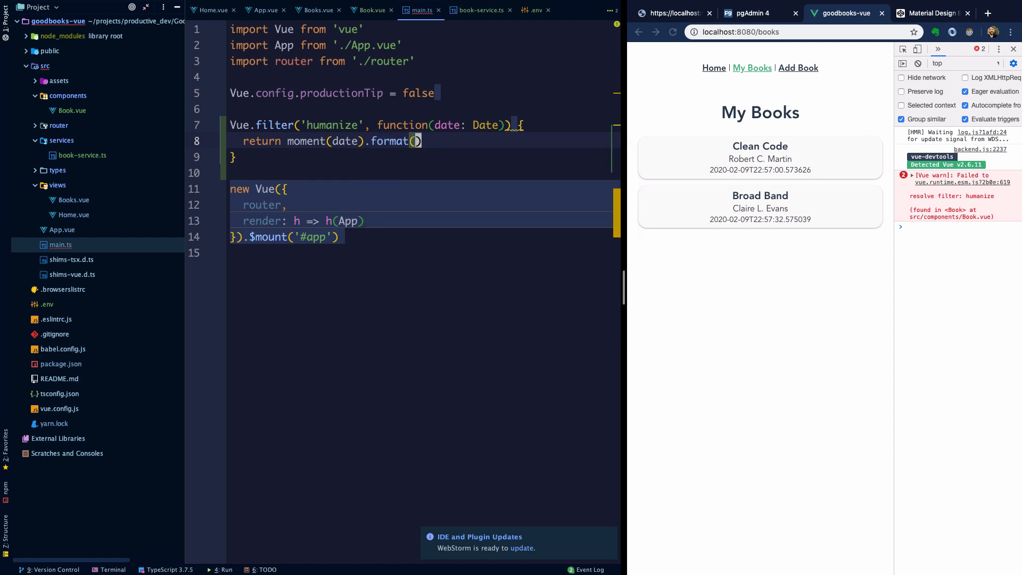
type("'MMMM ")
type("Do YYYY")
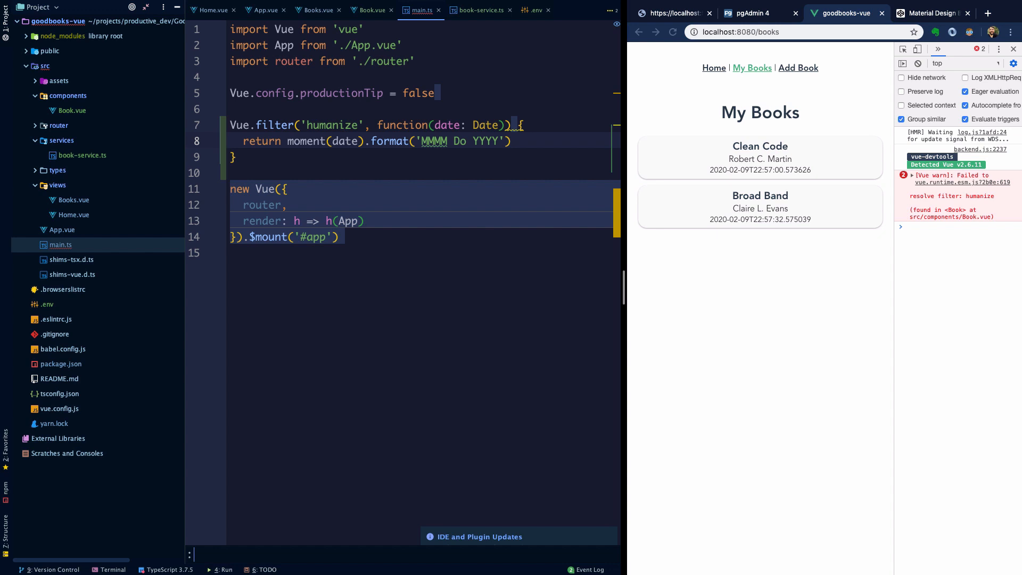
key("Right")
type(");")
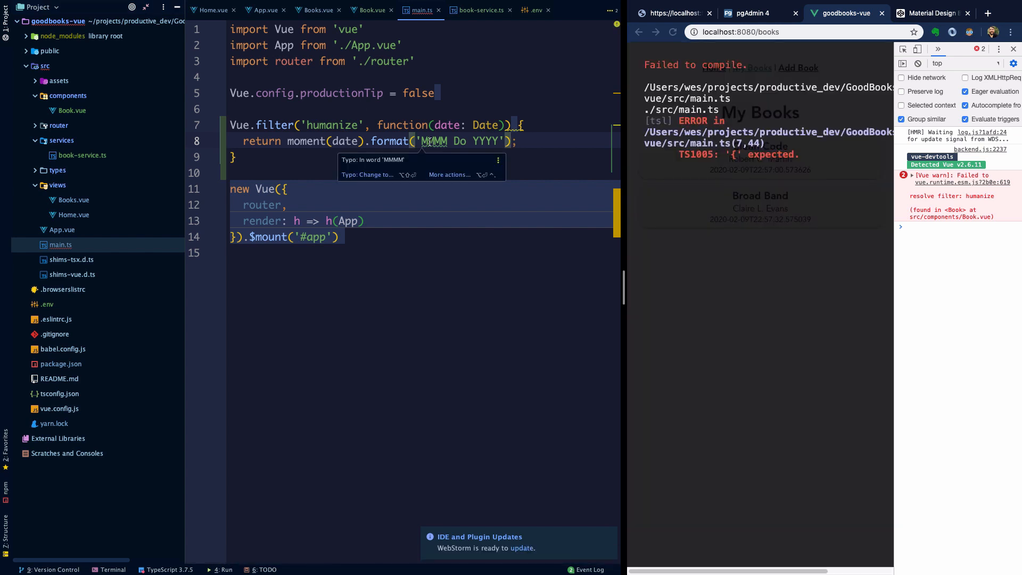
- Delete the stray brace and add import moment, moving it up to line 2
left_click(337, 107)
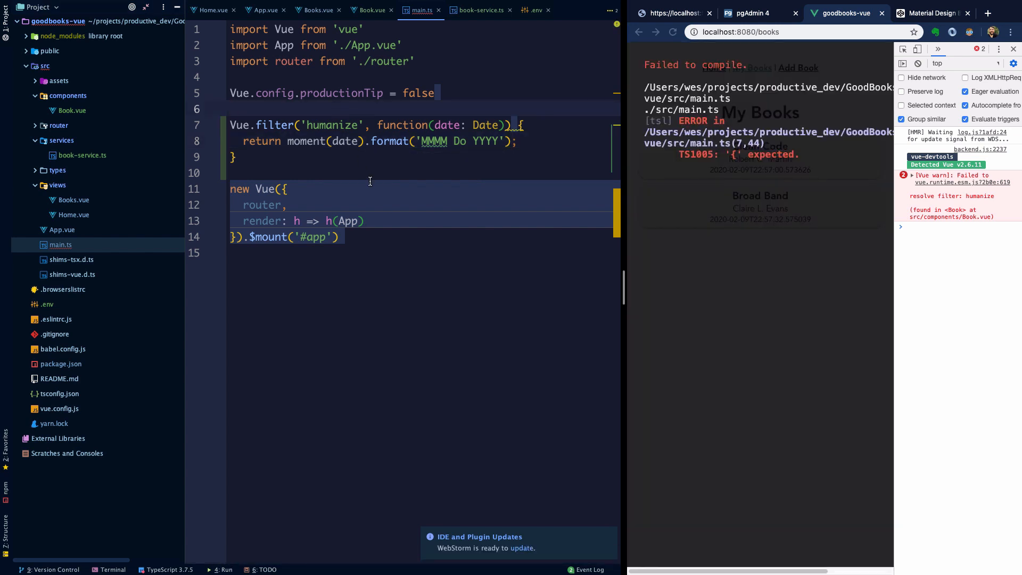
left_click(508, 126)
key("BackSpace")
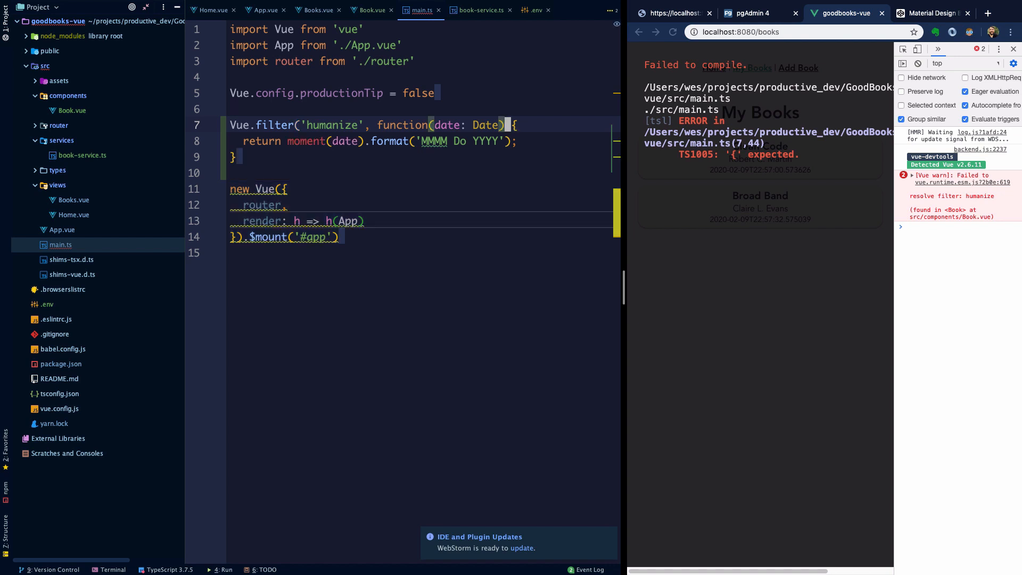
key("Down")
key("Down")
left_click(415, 61)
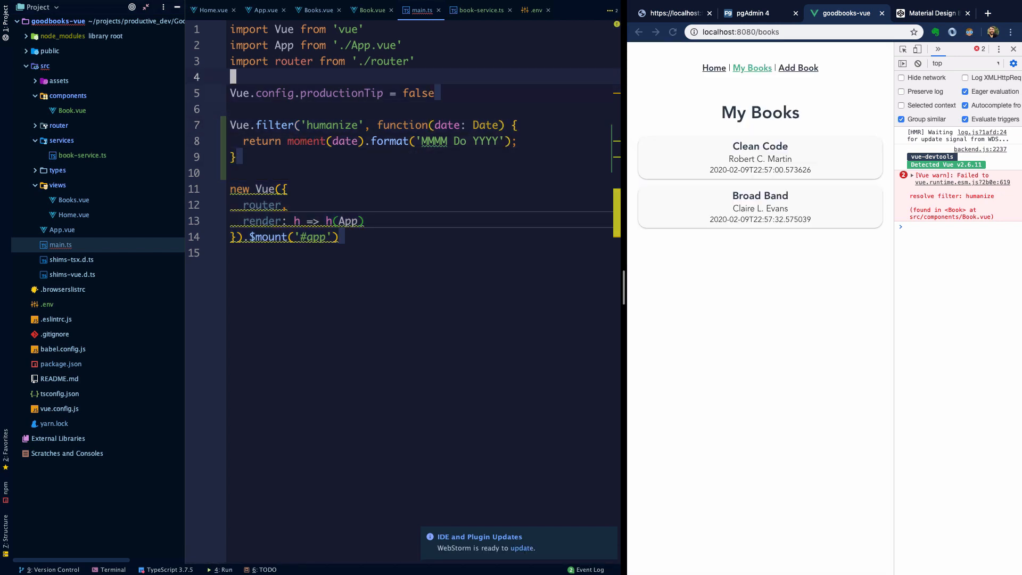
key("Return")
type("import mome")
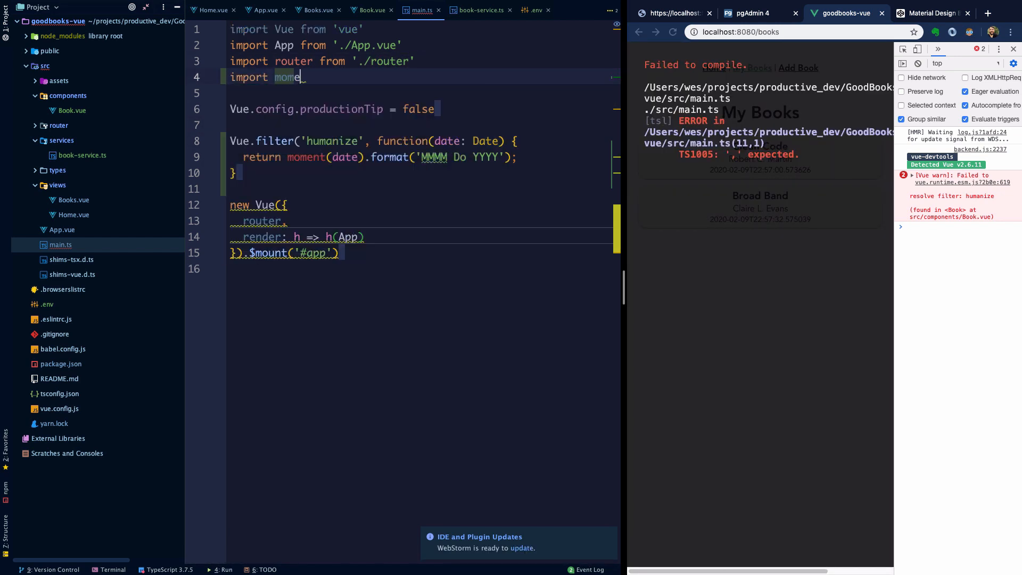
type("nt from 'moment';")
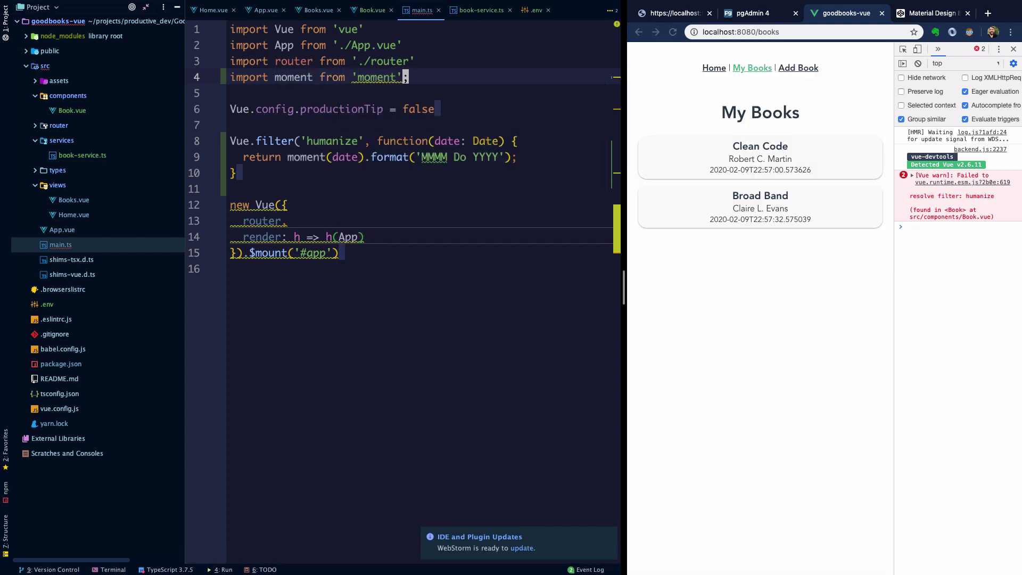
key("alt+shift+Up")
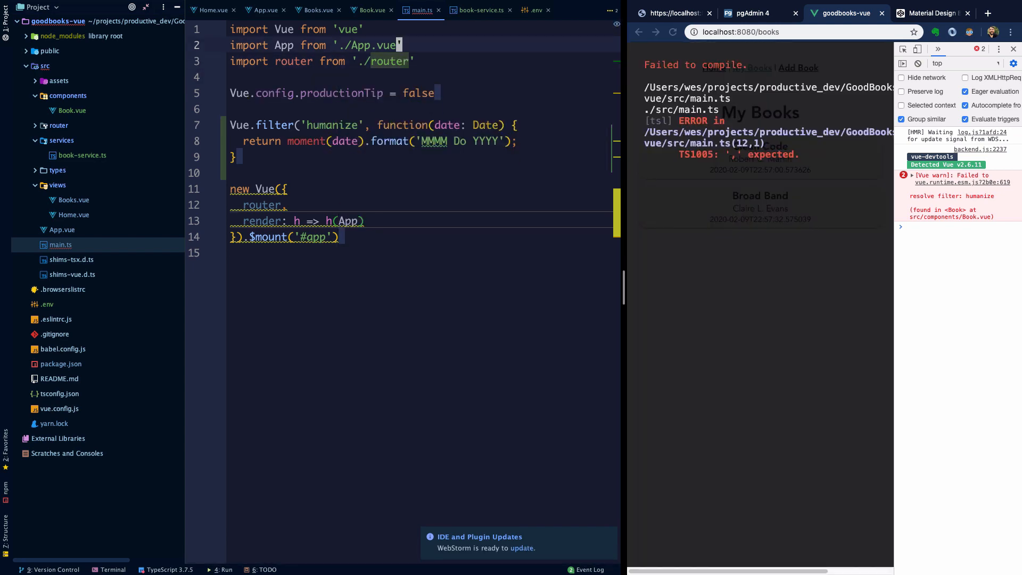
key("alt+shift+Up")
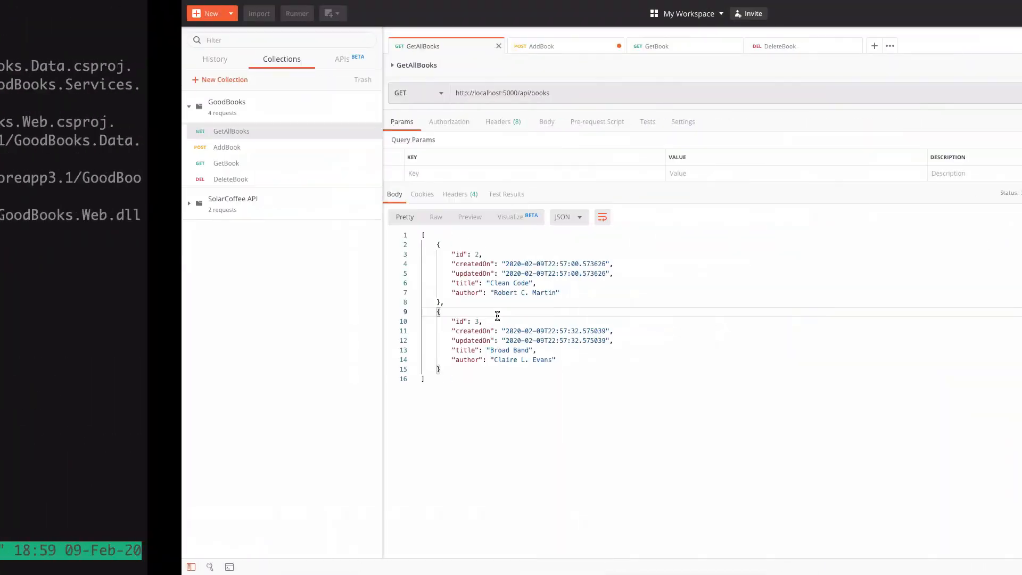
- Stop both servers and install moment with yarn in the goodbooks-vue shell
key("ctrl+c")
type("ls")
key("ctrl+l")
key("Return")
type("cd ")
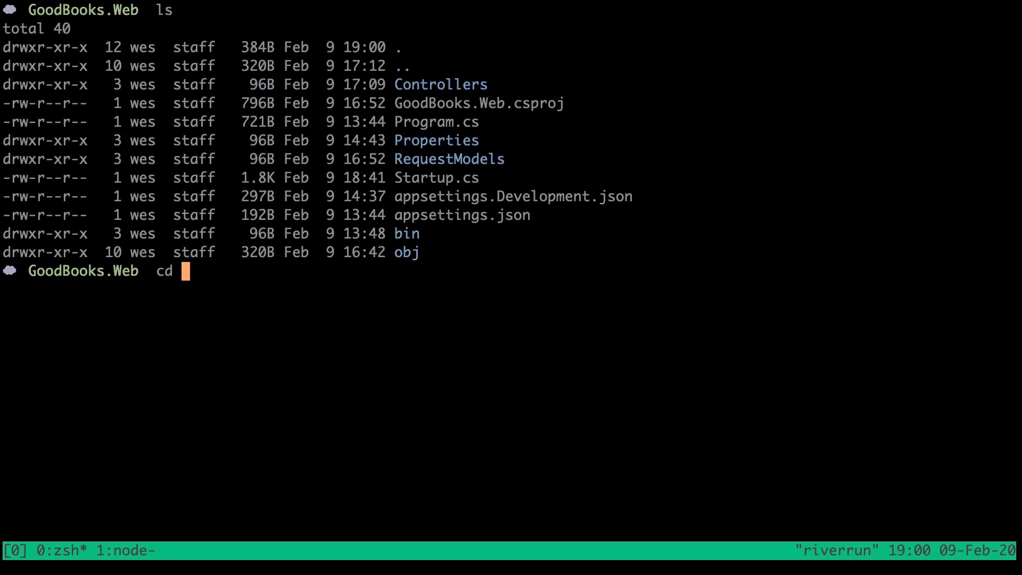
type(".")
key("BackSpace")
key("BackSpace")
key("BackSpace")
key("BackSpace")
key("ctrl+b")
key("1")
key("ctrl+c")
type("clea")
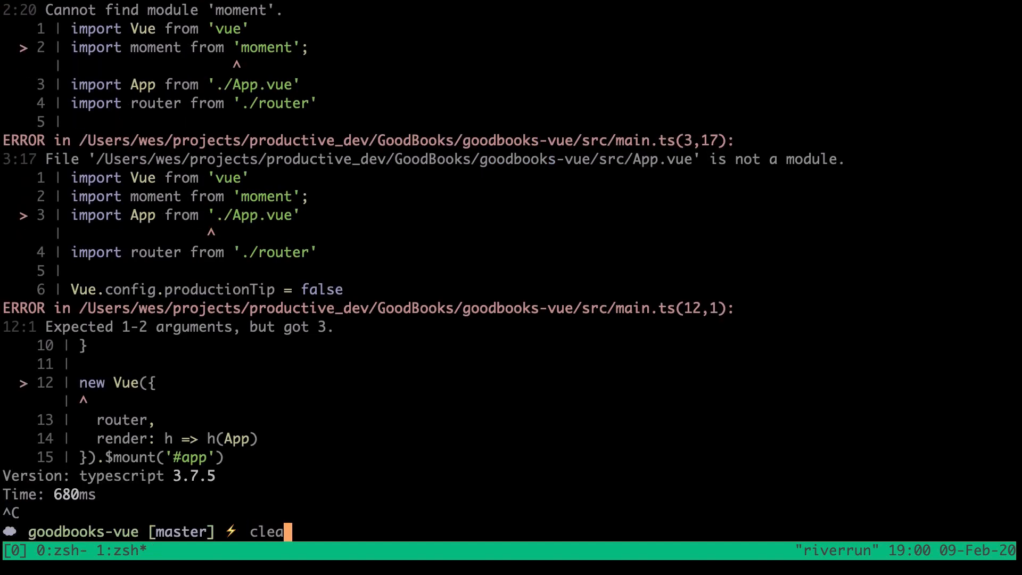
type("r")
key("Return")
type("yarn ad")
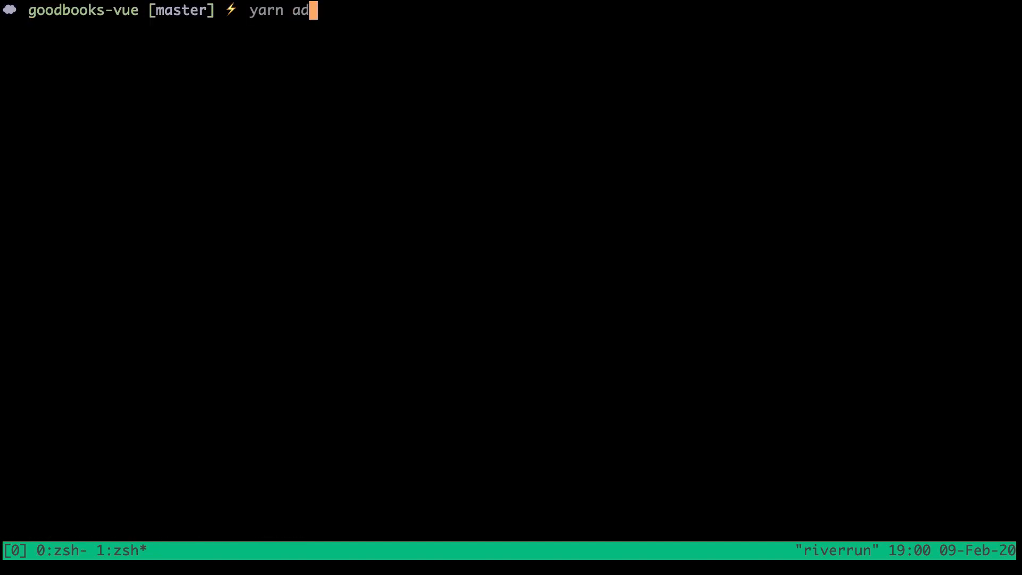
type("d moment")
key("Return")
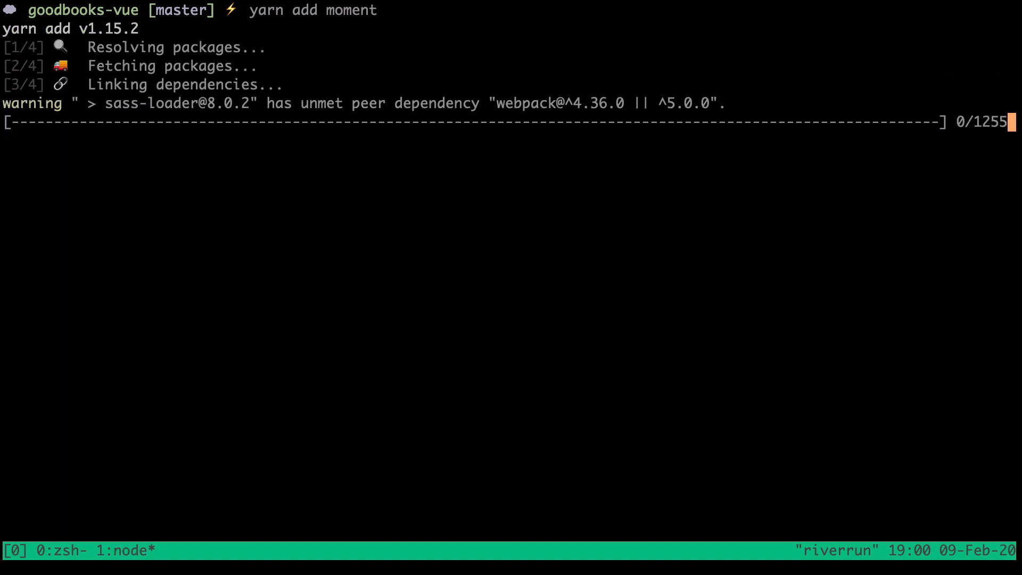
- Run dotnet build && dotnet run for GoodBooks.Web and yarn run serve for goodbooks-vue
key("ctrl+b")
key("0")
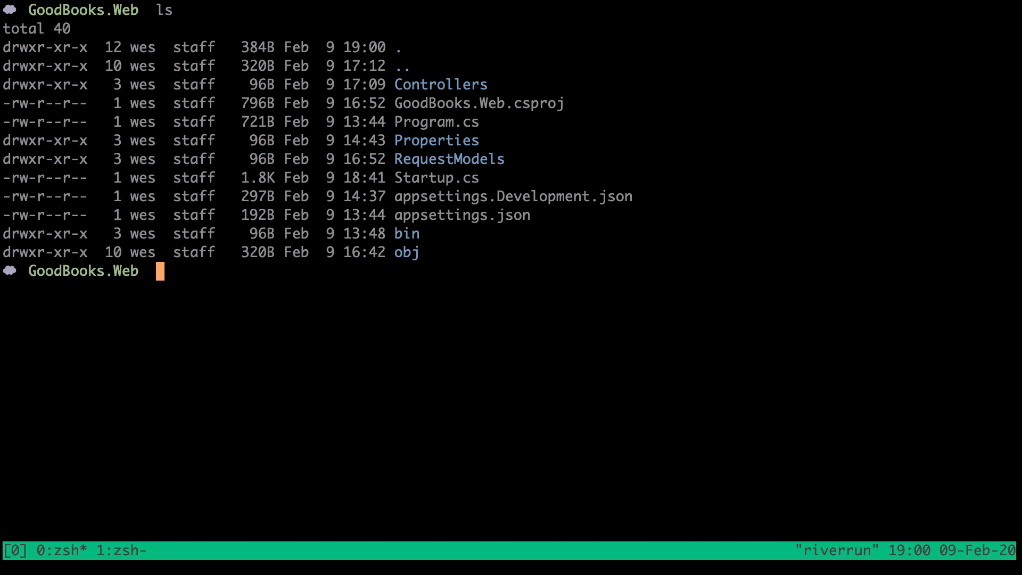
type("dotnet build  && dotnet run")
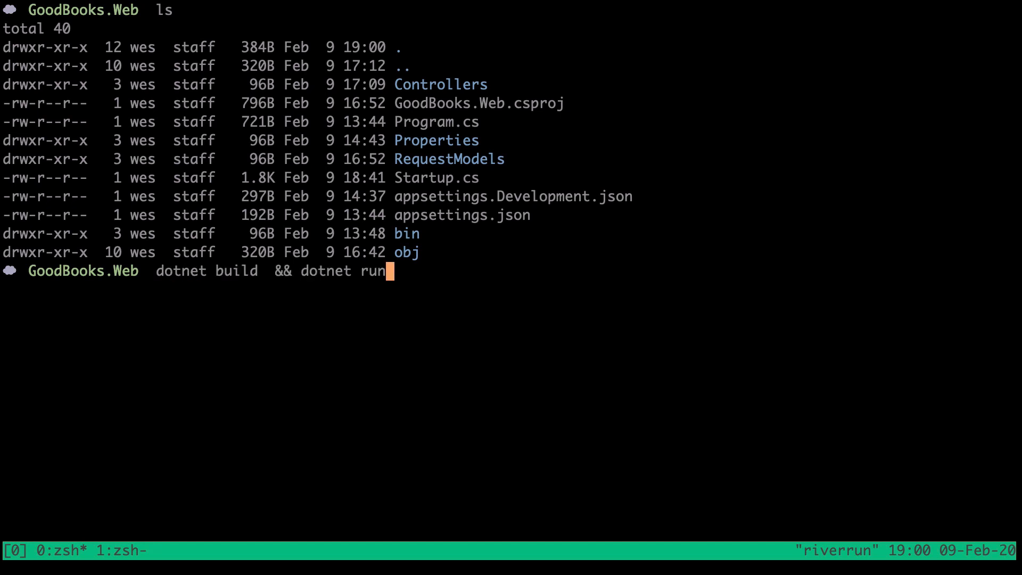
key("Return")
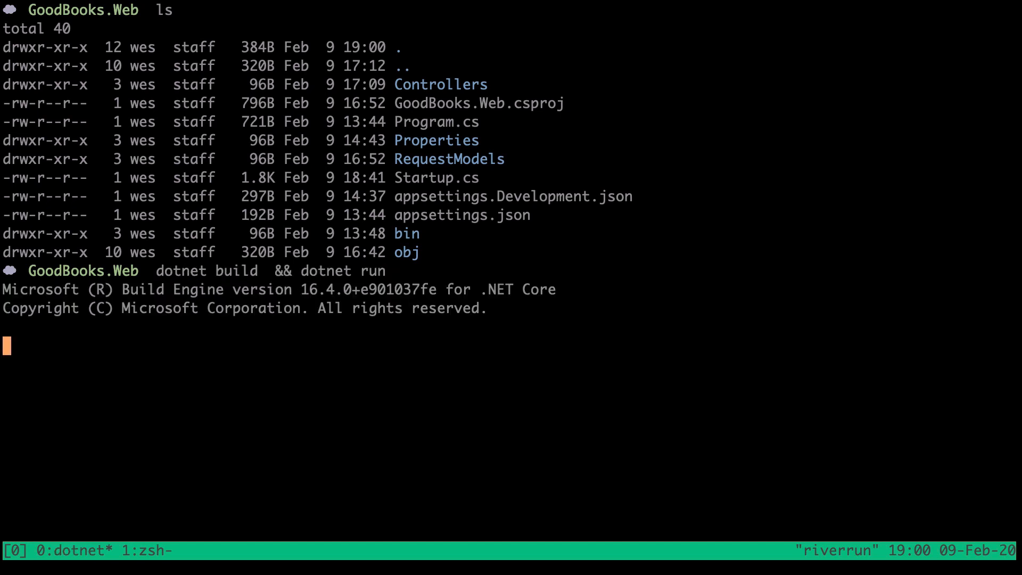
key("ctrl+b")
key("1")
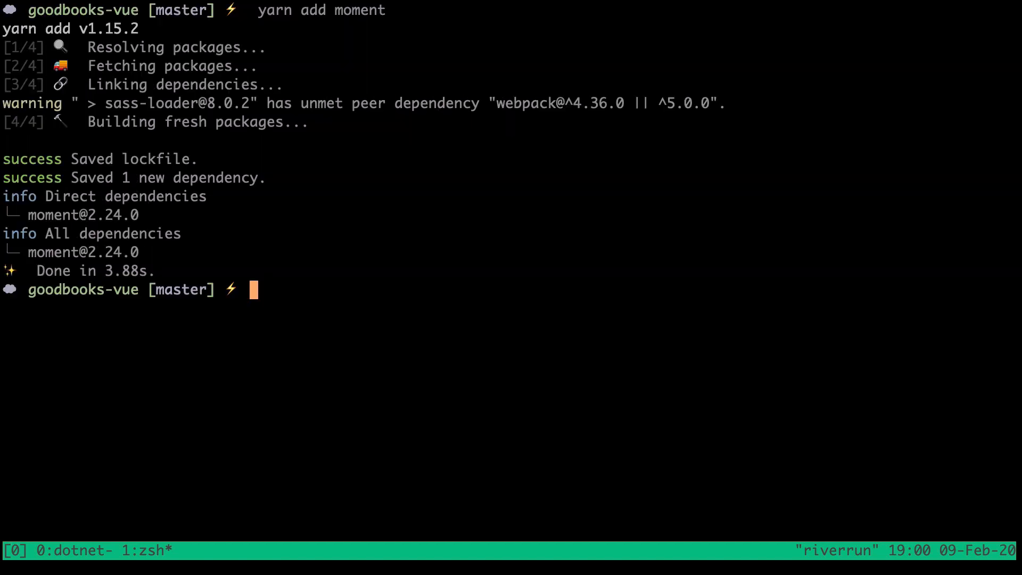
type("yarn")
type(" run serve")
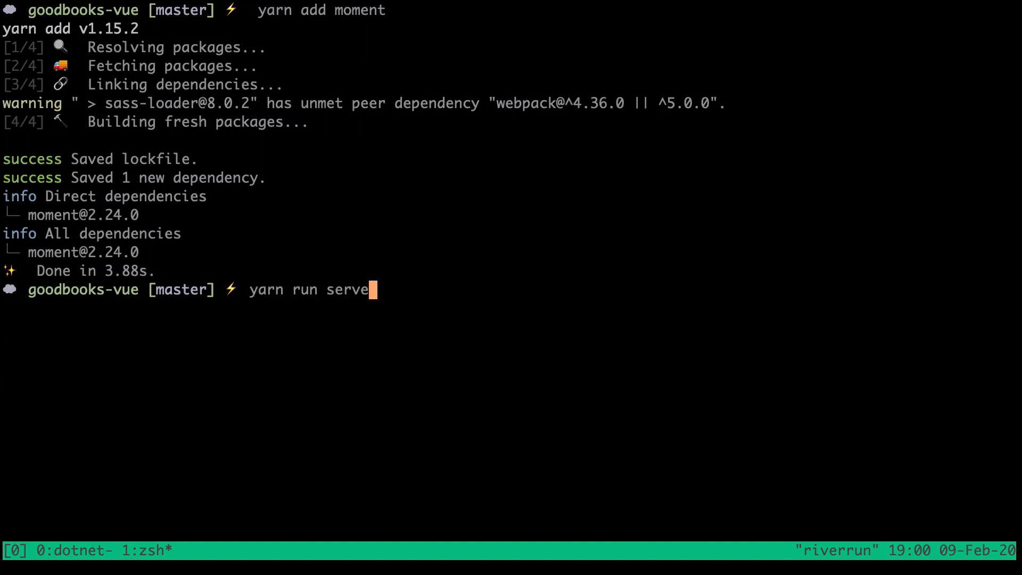
key("Return")
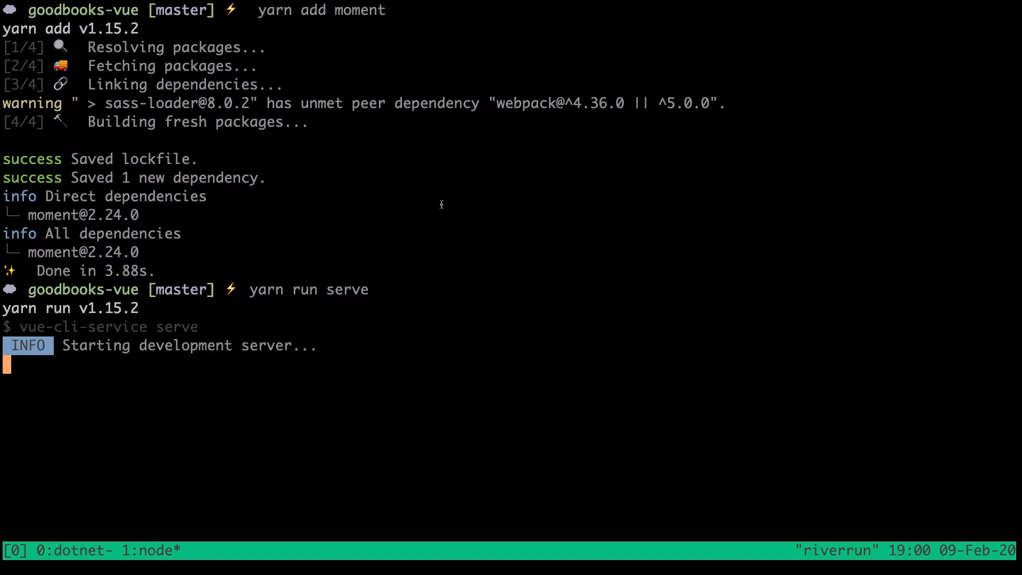
- Return to the editor desktop and reload the app page in the browser
key("ctrl+Right")
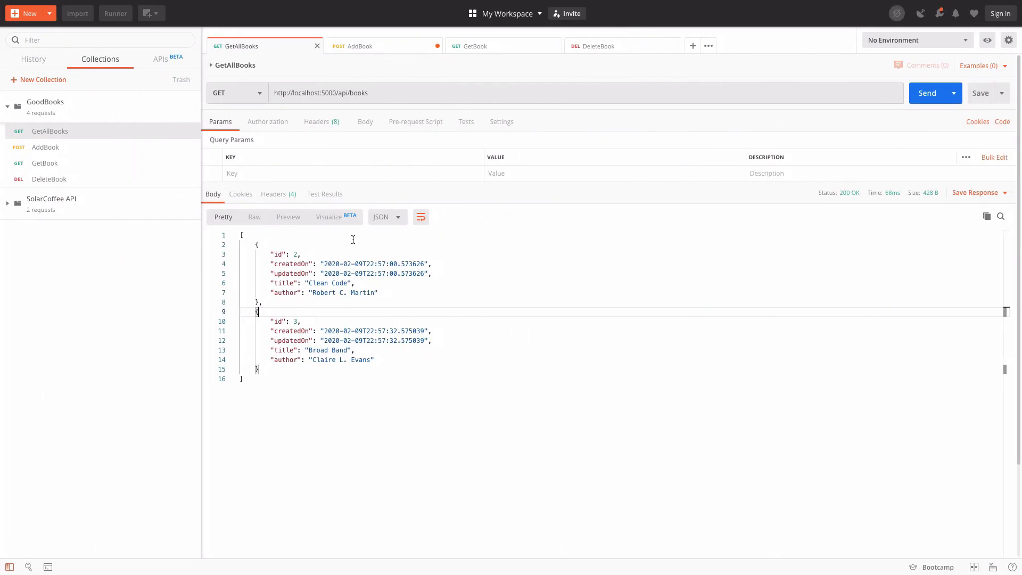
key("ctrl+Left")
key("ctrl+Left")
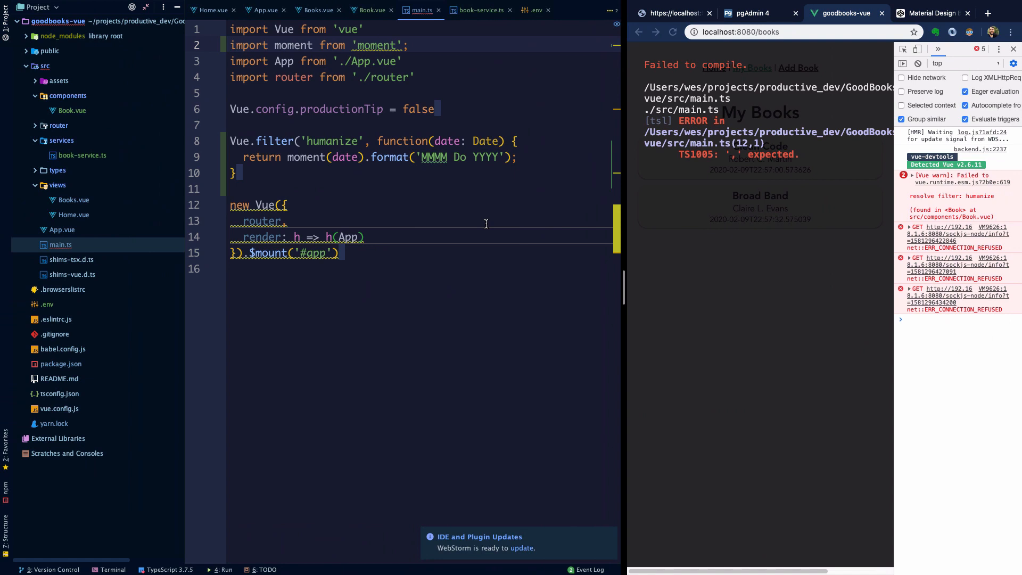
key("super+r")
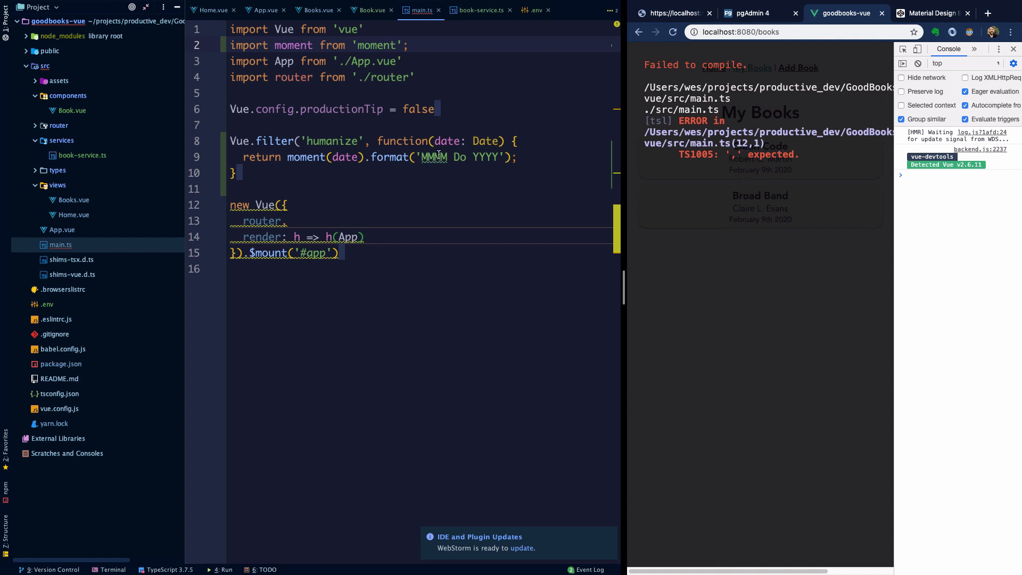
- Close the Vue.filter call with ');' and confirm My Books shows February 9th 2020 dates
left_click(368, 179)
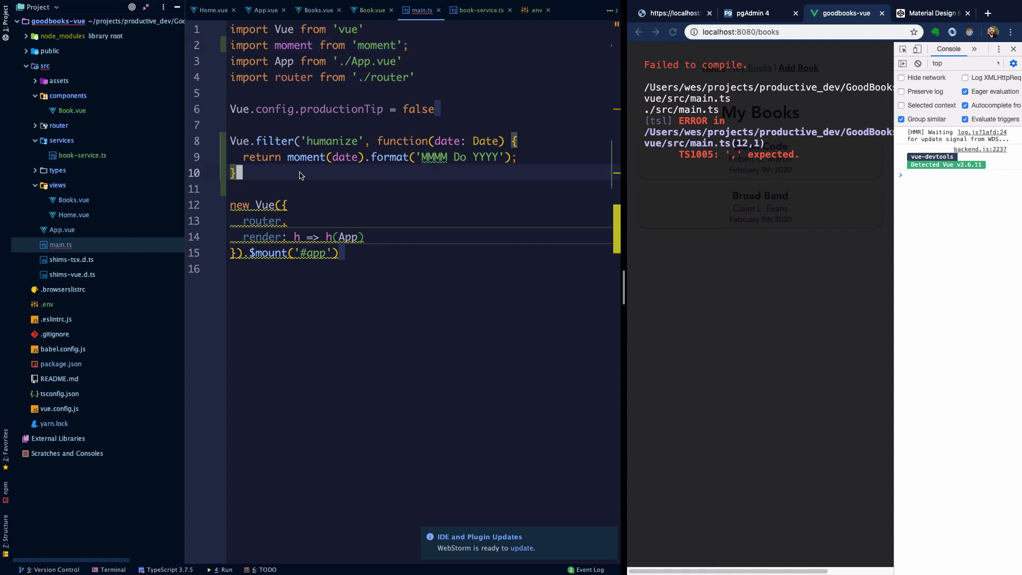
key("Left")
type(");")
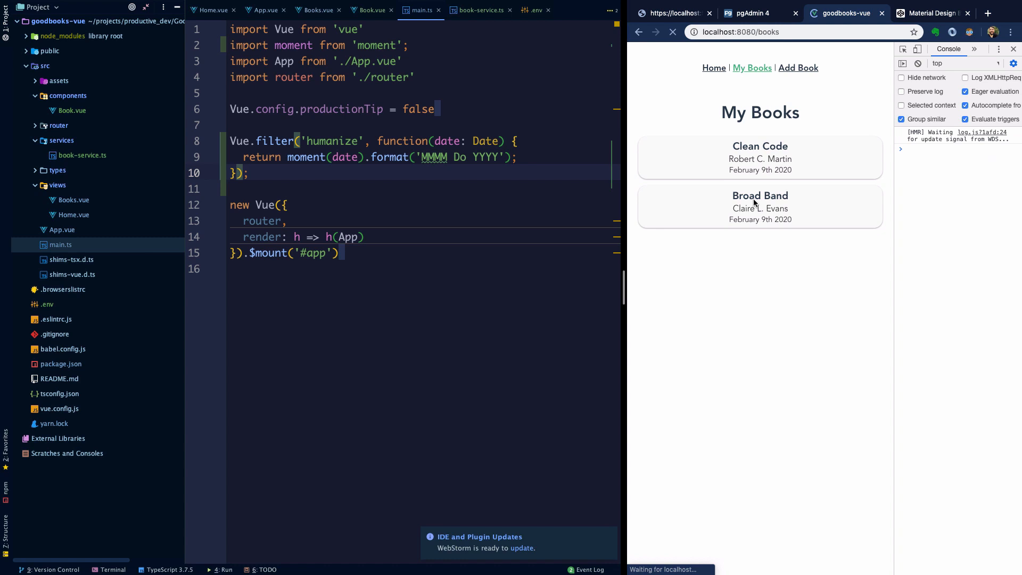
left_click_drag(728, 174, 860, 170)
left_click(861, 170)
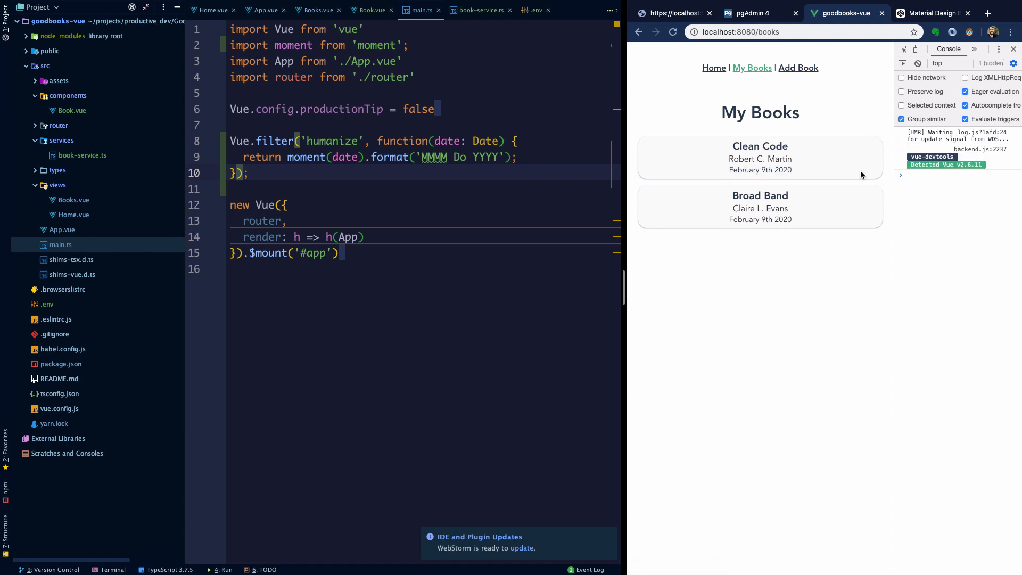
left_click(294, 158)
left_click(327, 158)
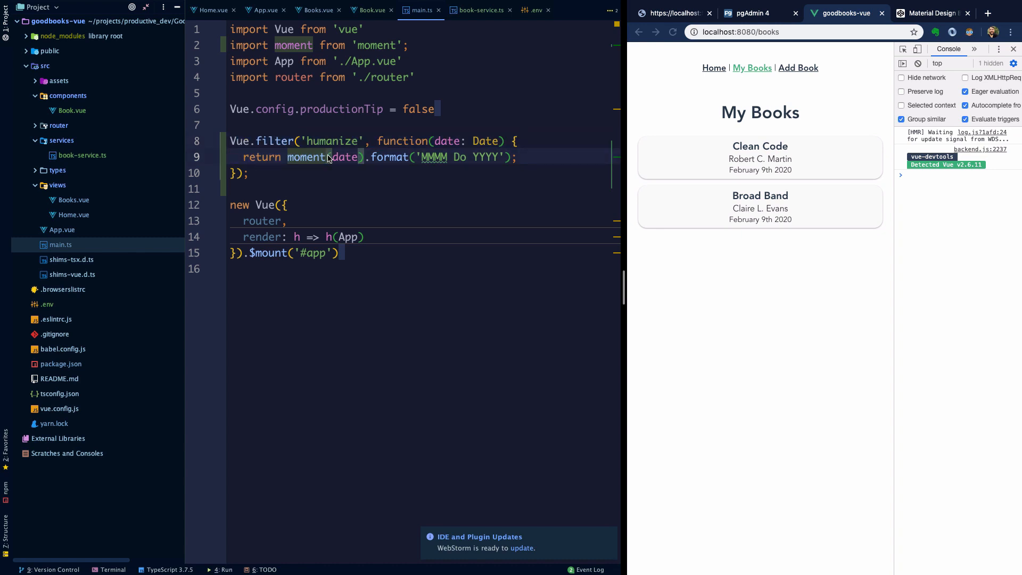
- Switch between the Add Book and My Books links to verify the /add route loads
left_click(798, 68)
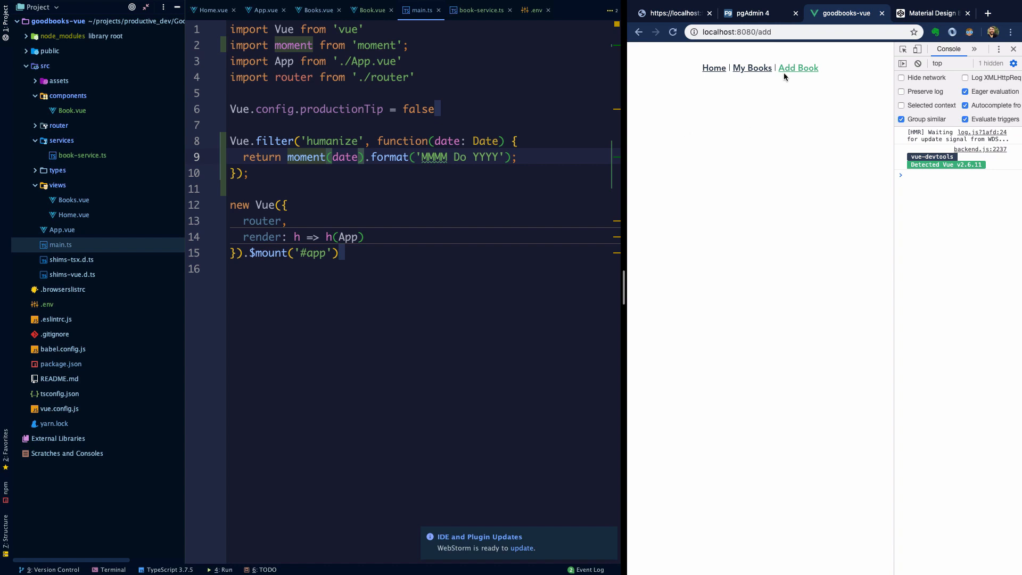
left_click(756, 69)
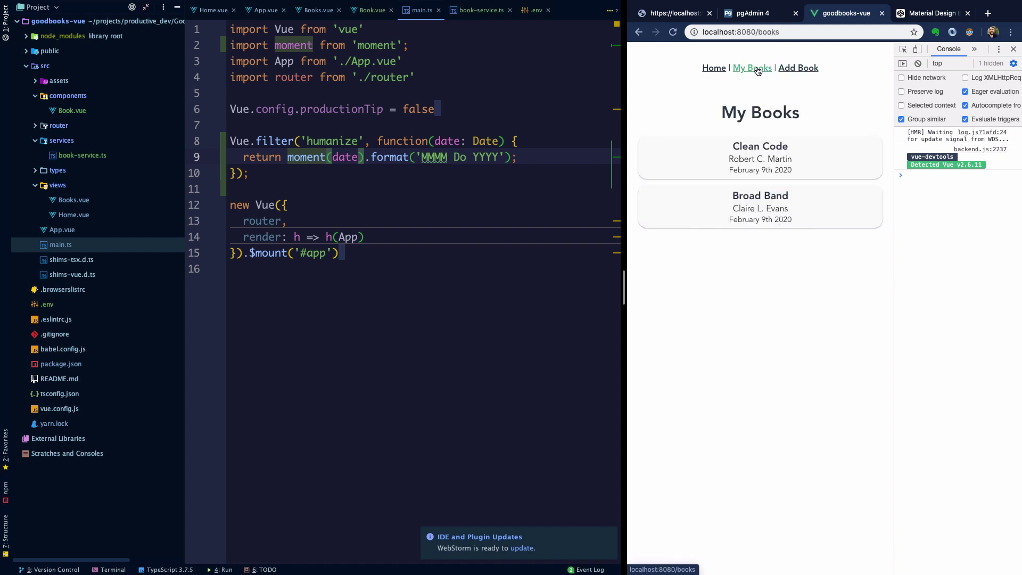
left_click(817, 68)
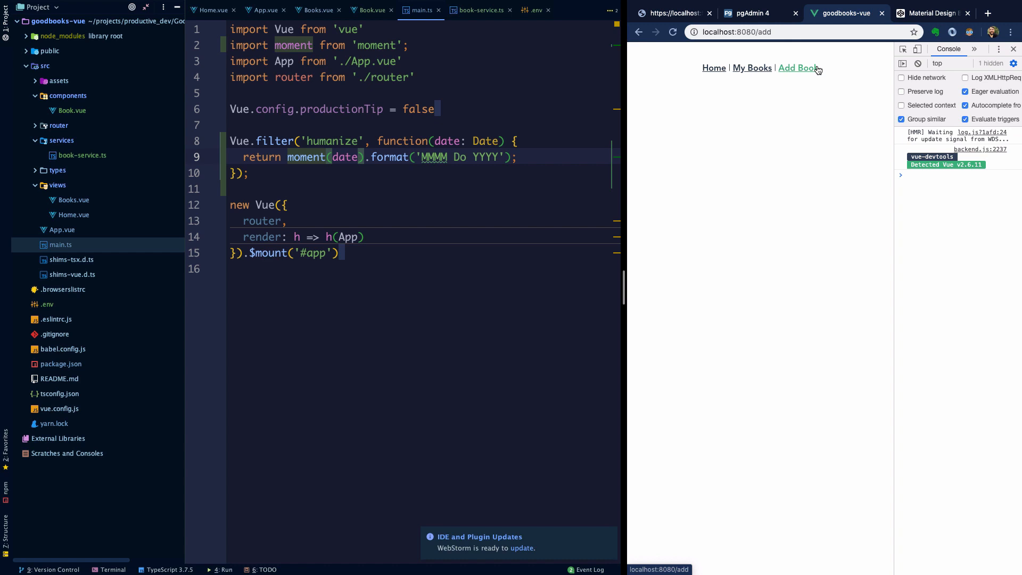
left_click(760, 74)
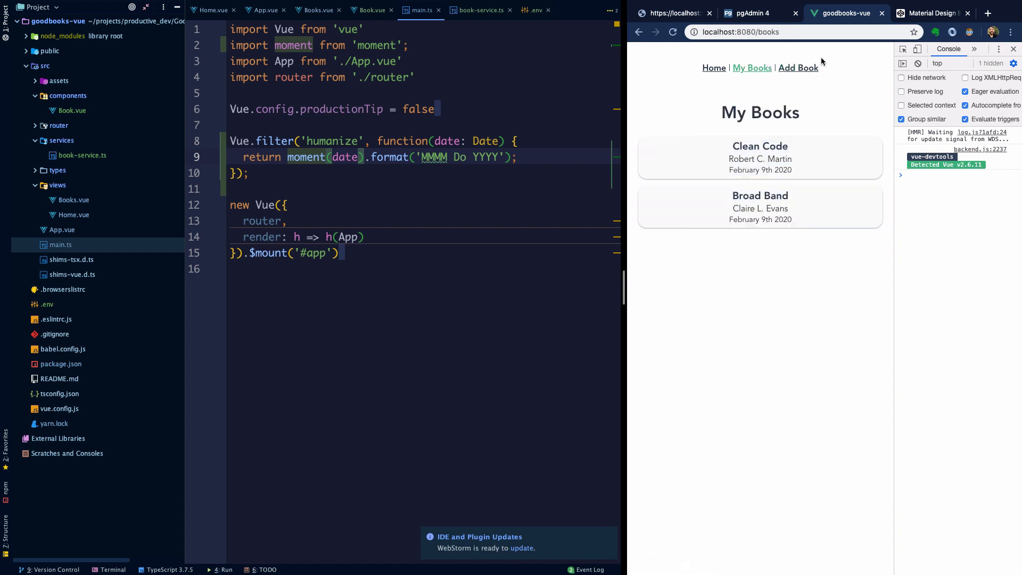
left_click(806, 67)
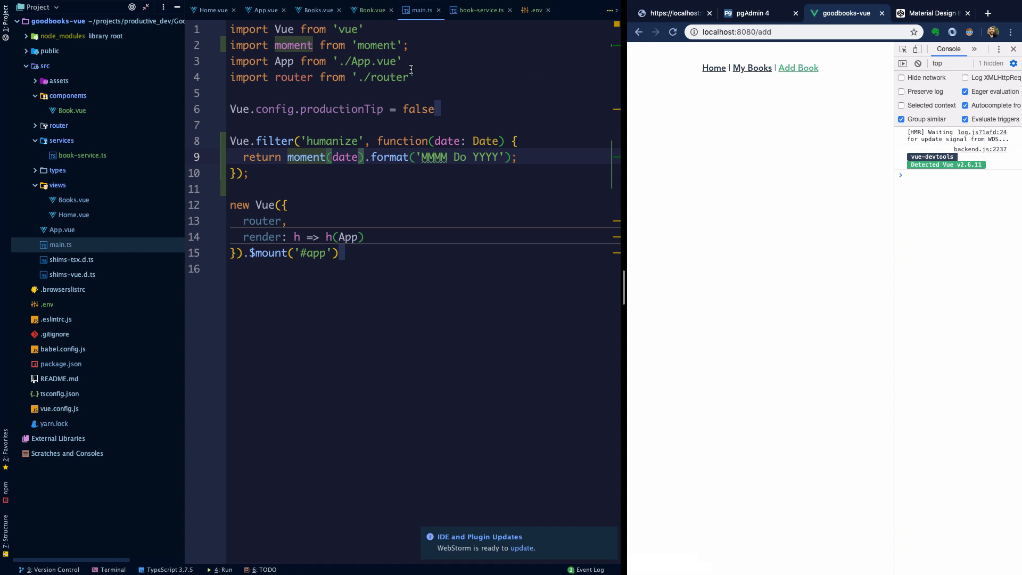
- Copy Book.vue to a new AddBook.vue and move it into the views folder
left_click(68, 100)
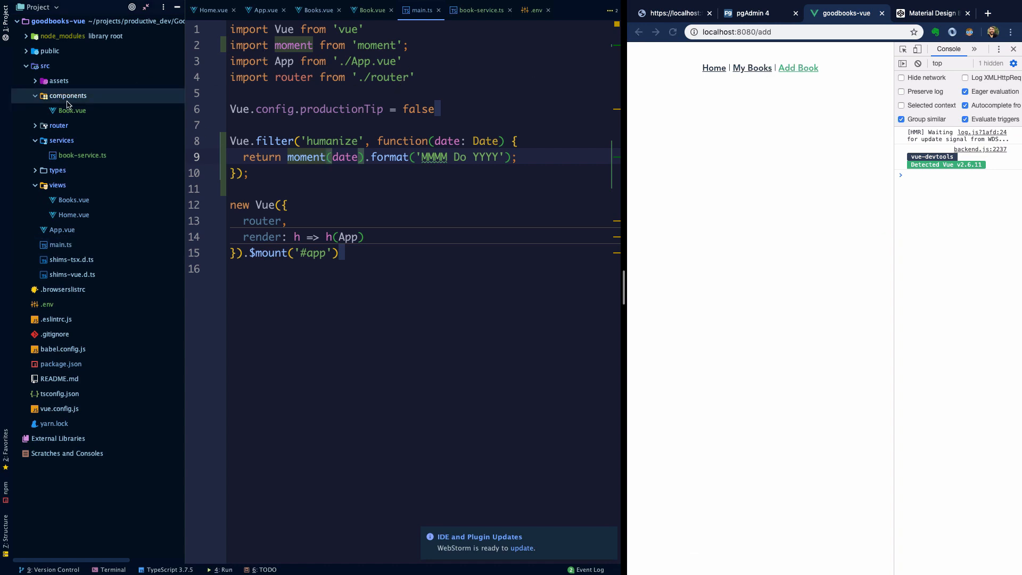
key("F5")
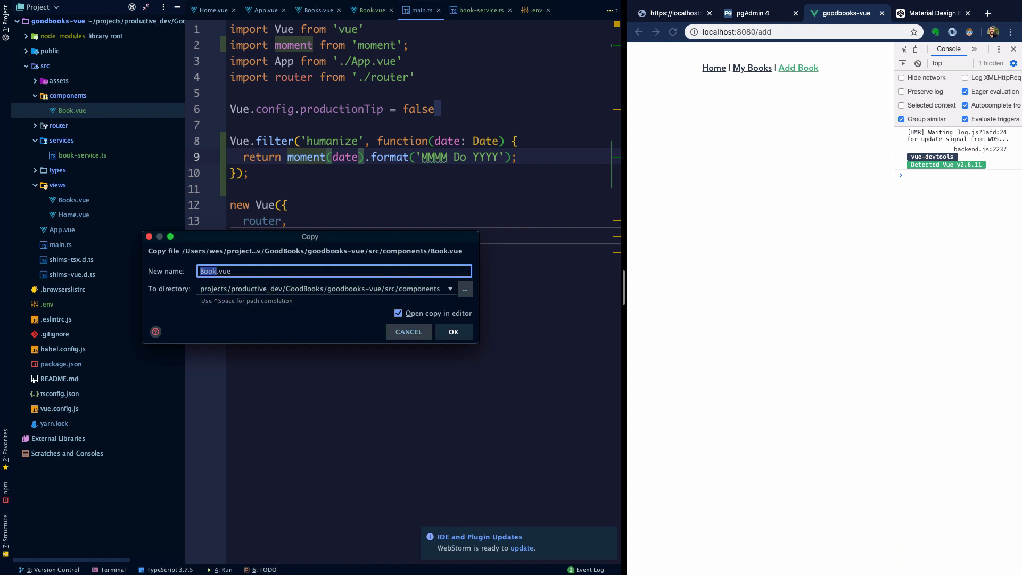
type("Add")
key("Return")
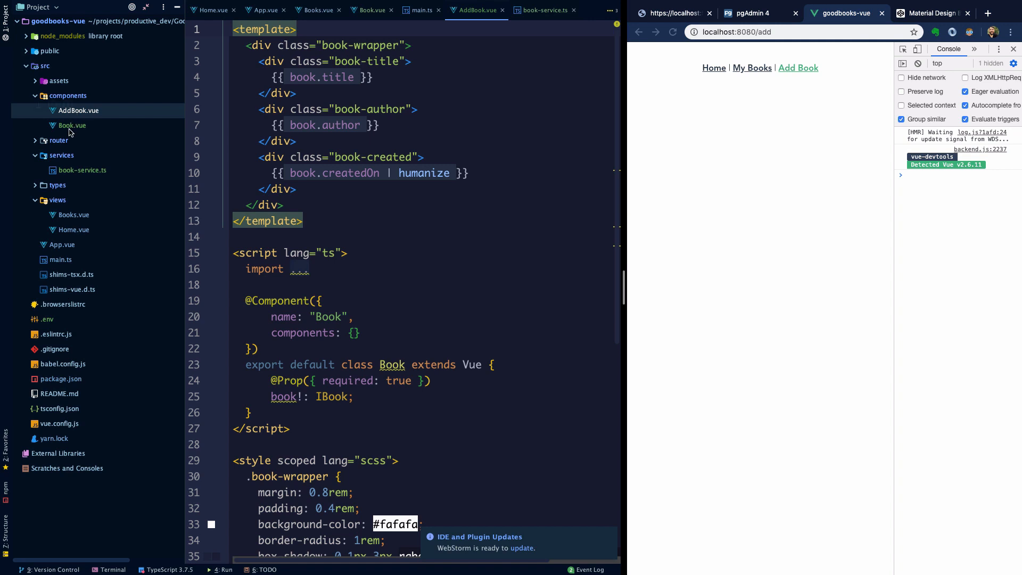
left_click_drag(70, 131, 60, 201)
left_click(462, 337)
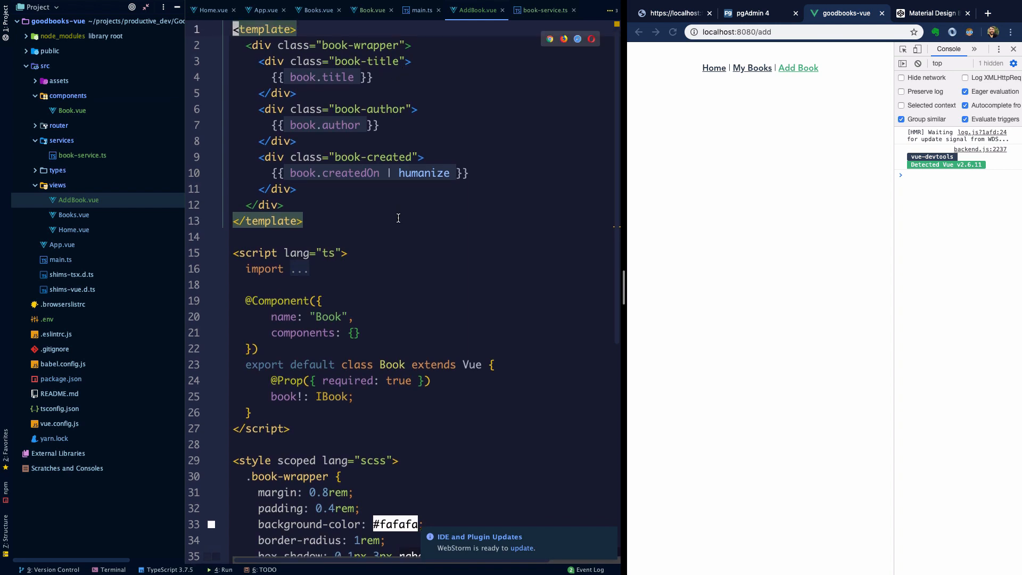
scroll(399, 218, "down", 5)
- Rename the component name and class to AddBook and save the file
left_click(329, 153)
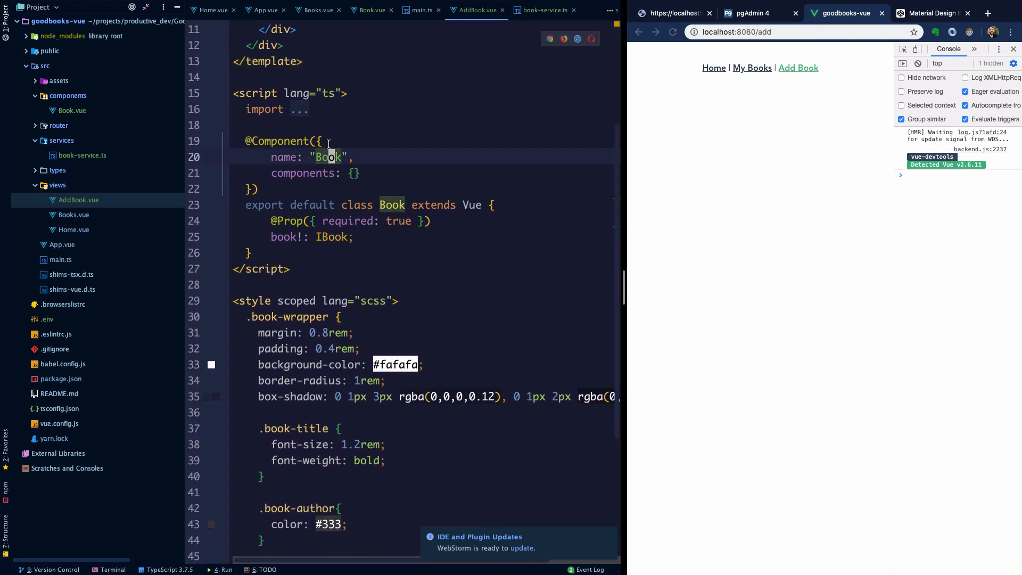
key("Left")
key("Left")
type("Add")
key("Down")
key("Down")
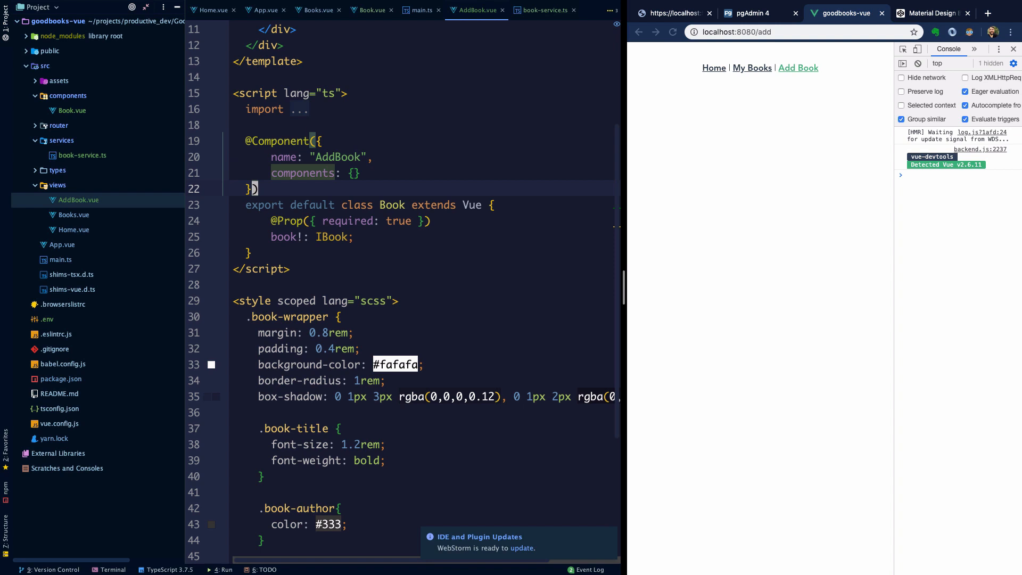
key("Down")
key("Right")
type("bAdd")
key("Escape")
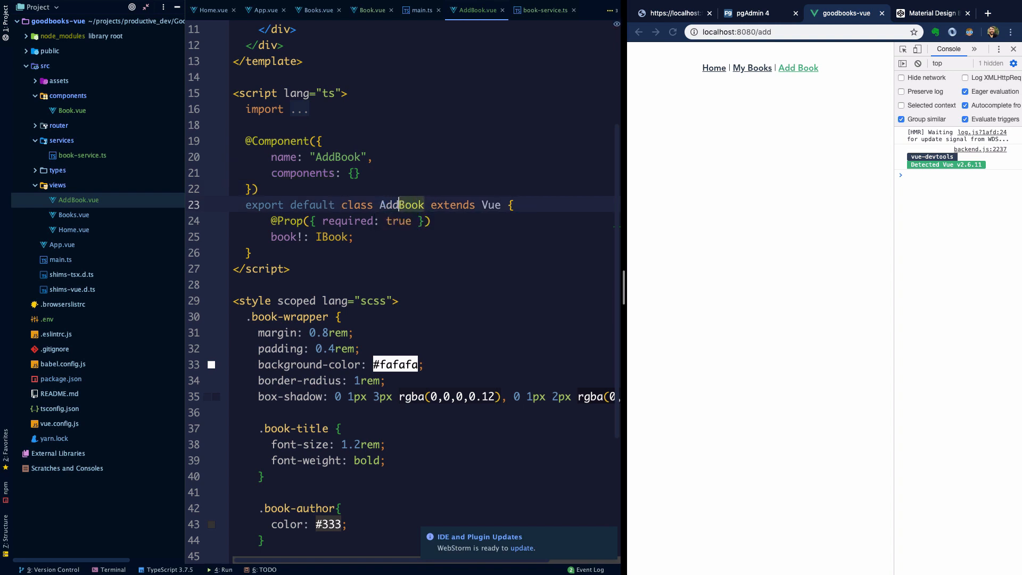
key("k")
key("j")
key("j")
type(":w")
key("Return")
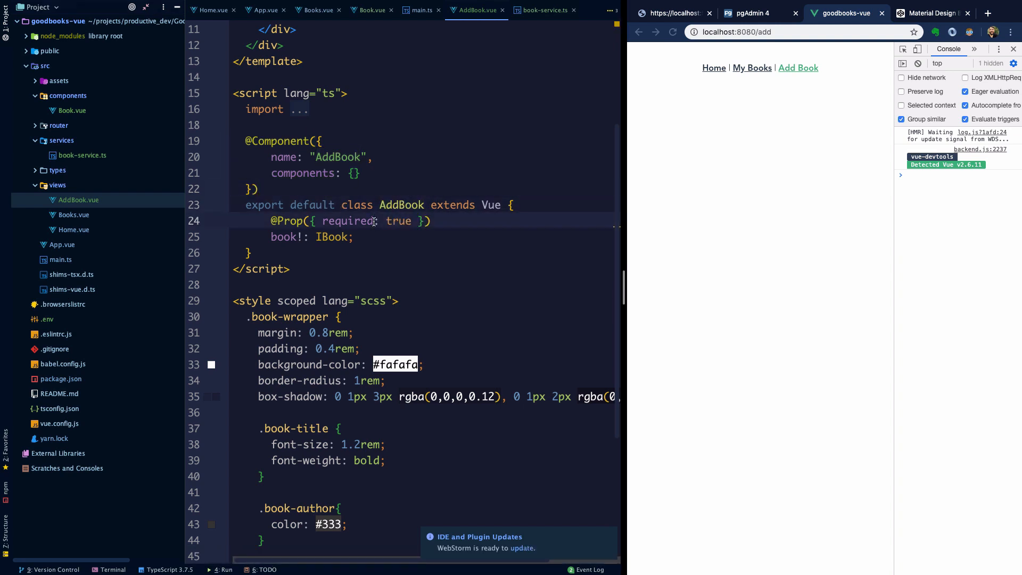
key("j")
key("k")
key("d")
key("d")
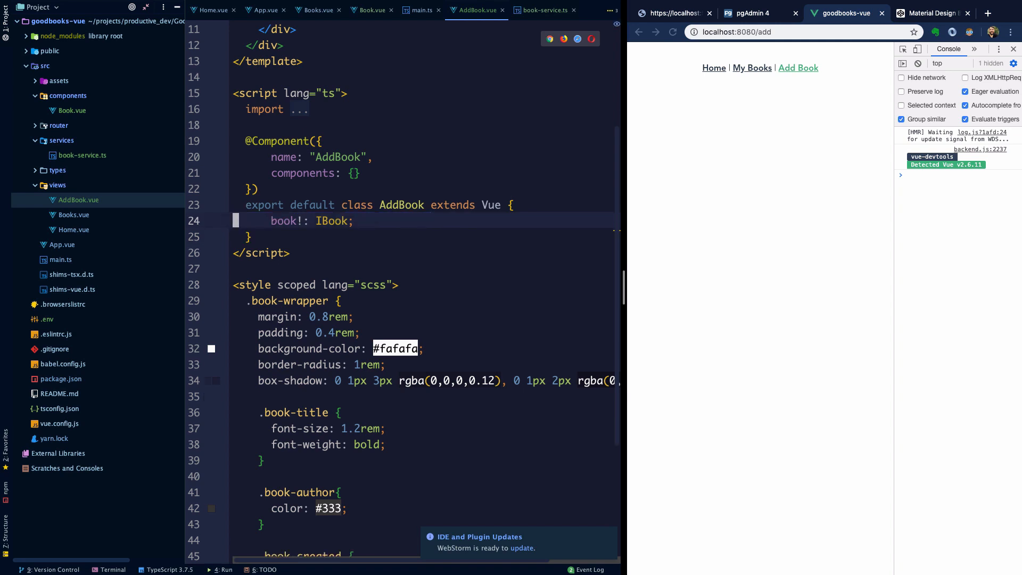
key("d")
key("d")
key("k")
key("j")
key("j")
key("j")
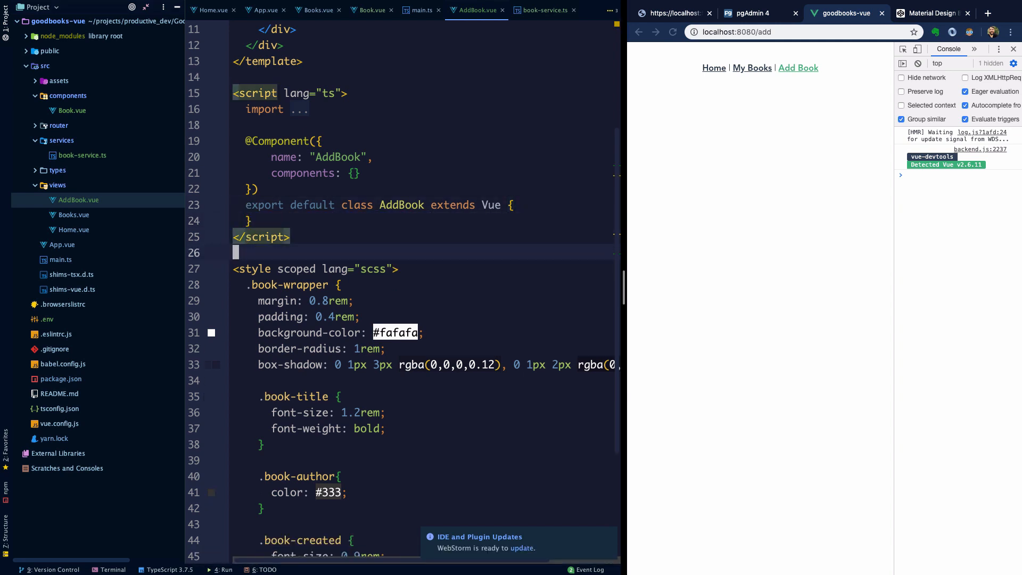
key("j")
key("j")
key("j")
key("k")
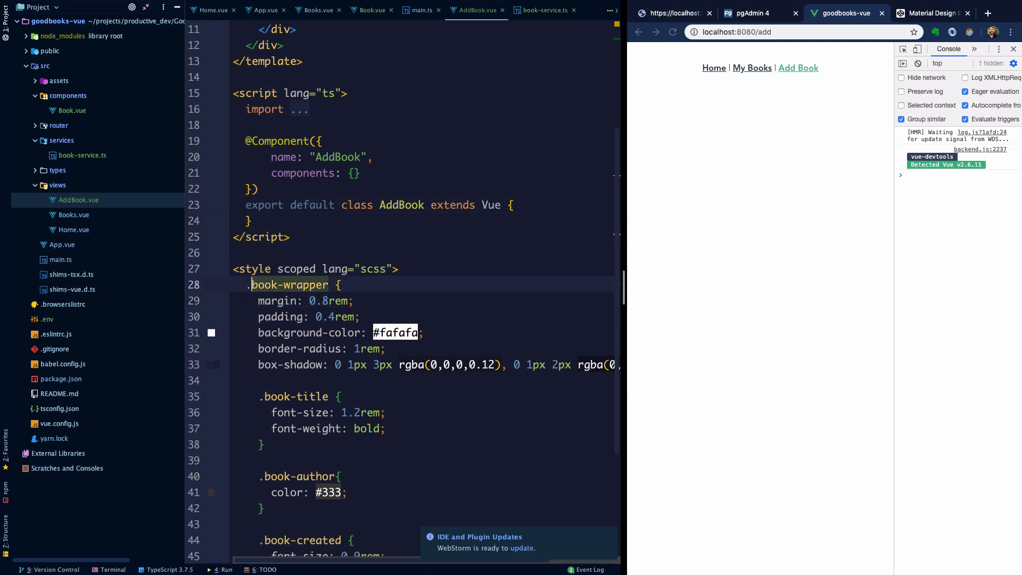
key("V")
key("j")
key("j")
key("j")
key("j")
key("j")
key("j")
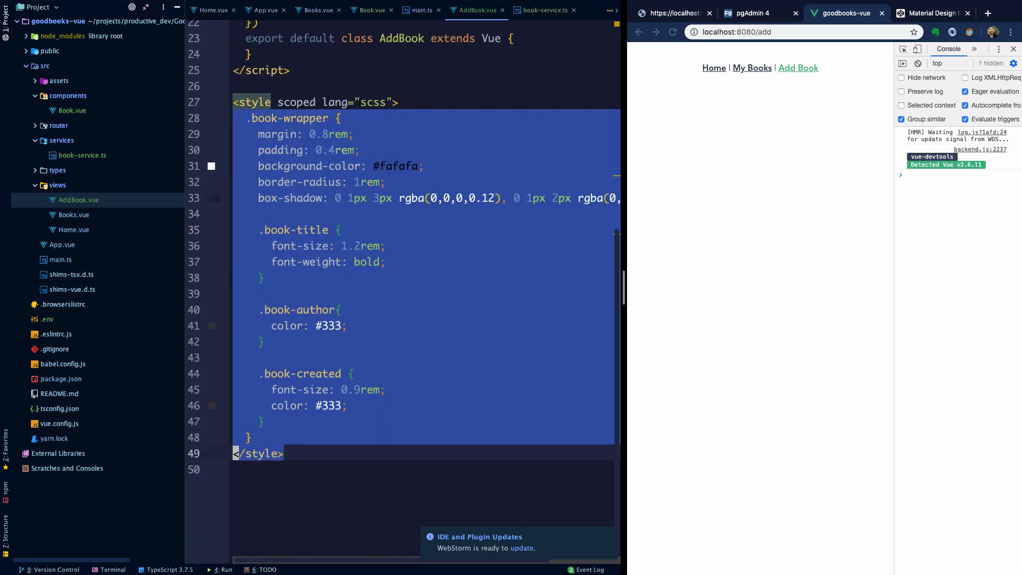
- Delete the SCSS rules and rename the wrapper div class to add-book-wrapper
key("d")
key("k")
key("k")
key("k")
key("k")
key("k")
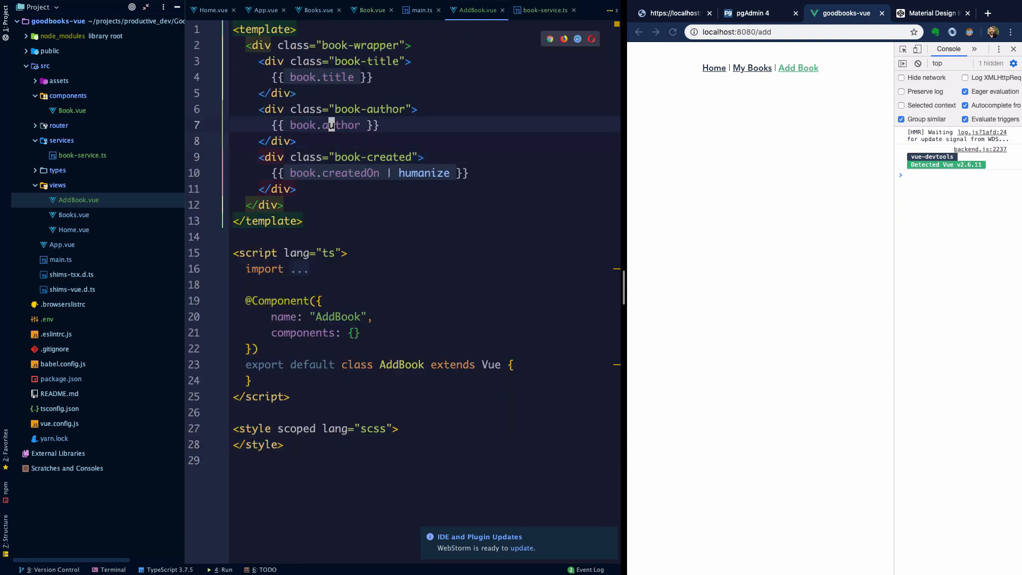
key("k")
key("k")
key("k")
key("k")
type("kiadd")
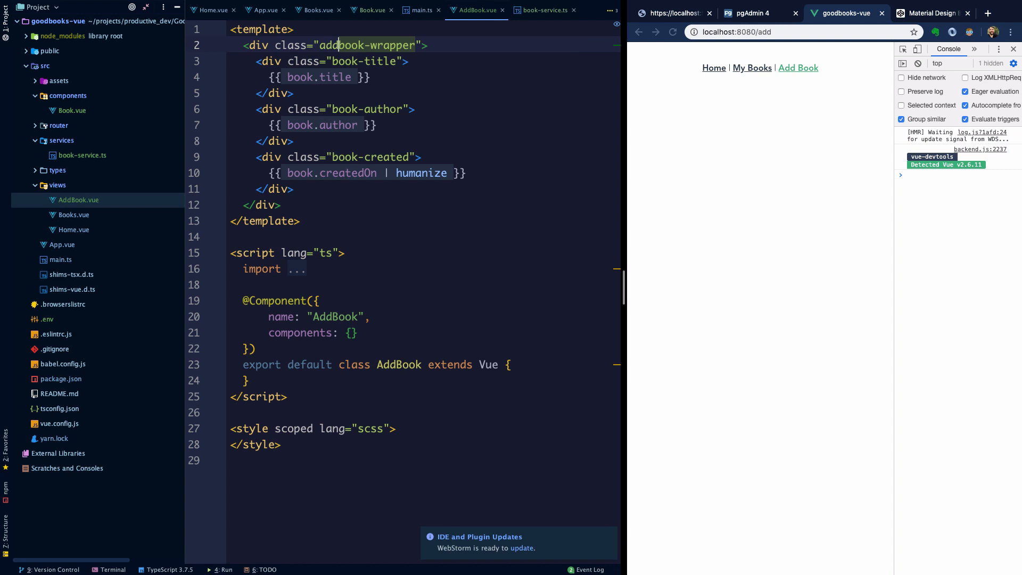
type("-")
key("Escape")
- Remove the inner title, author and date divs from the template
key("j")
key("V")
key("j")
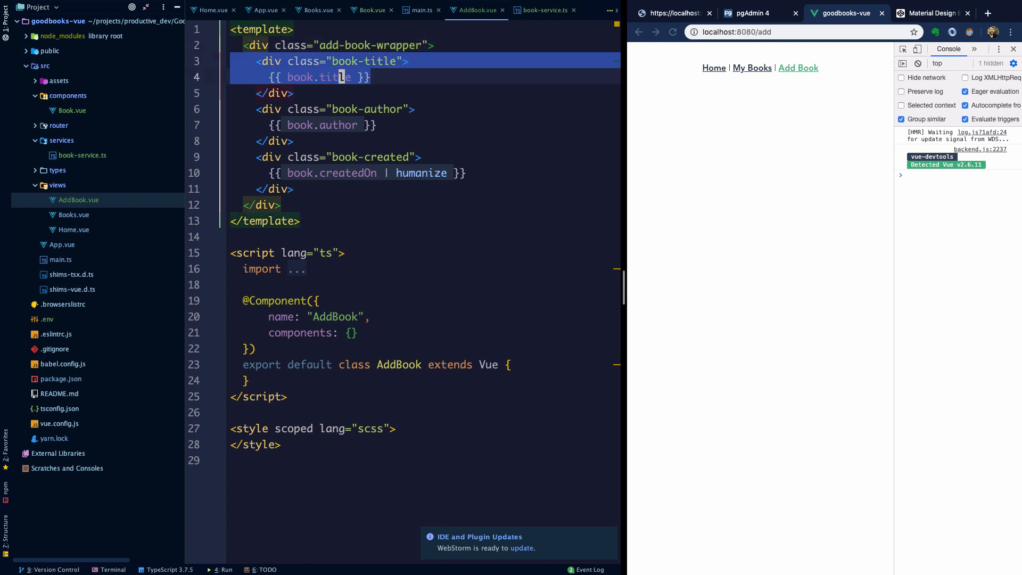
key("j")
key("j")
key("j")
key("j")
key("j")
key("j")
key("d")
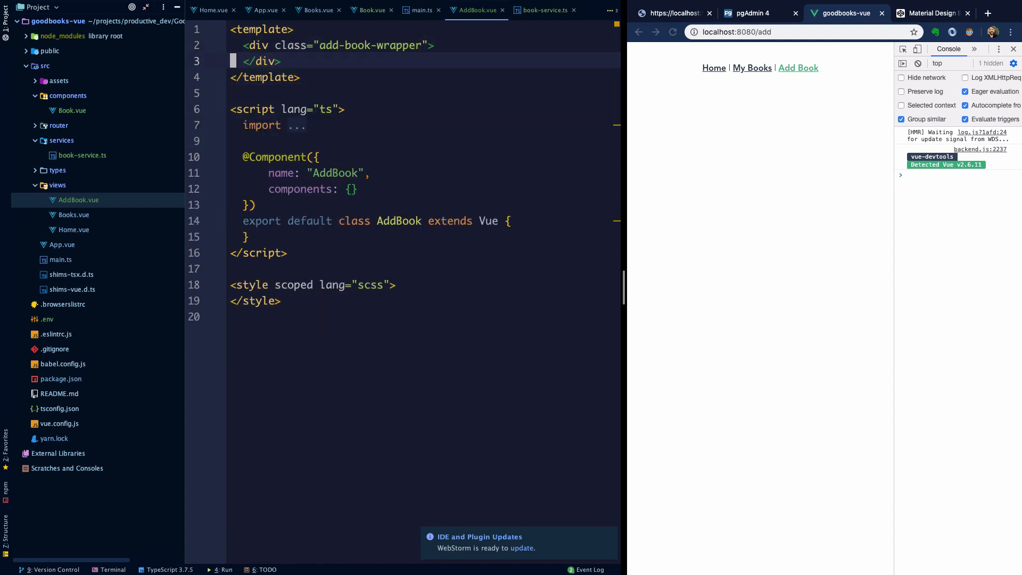
- Add a plain 'book: IBook;' field inside the AddBook class body
key("j")
key("$")
key("j")
key("j")
key("j")
key("k")
key("k")
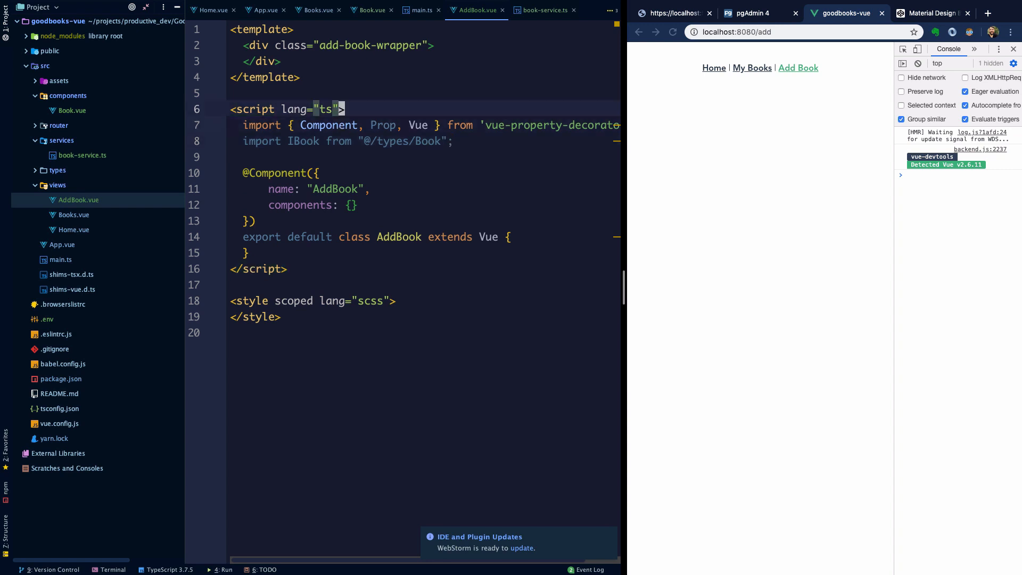
key("j")
key("j")
key("j")
key("k")
key("k")
key("j")
key("j")
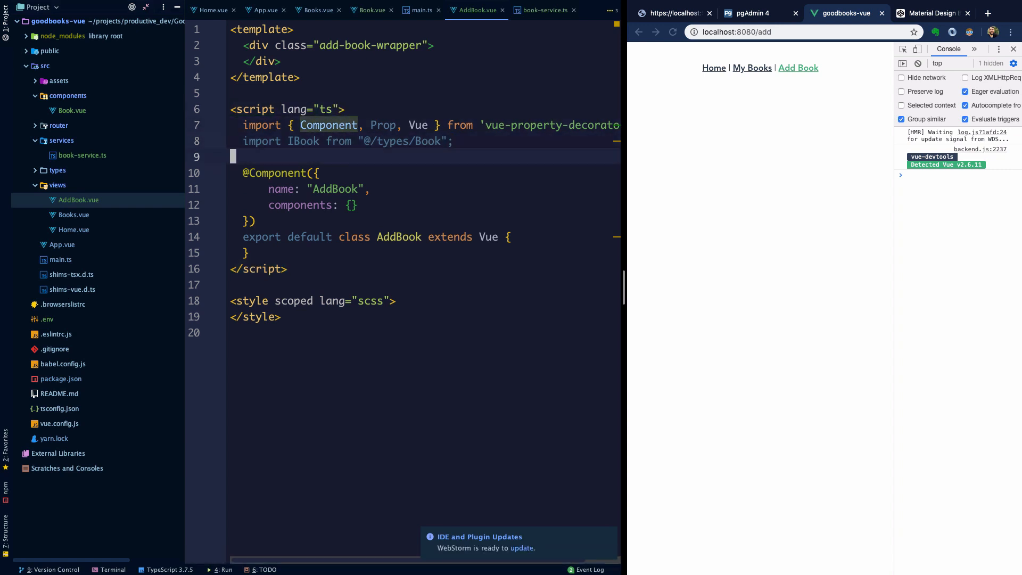
key("j")
key("j")
key("j")
key("j")
key("w")
key("w")
key("w")
type("$o")
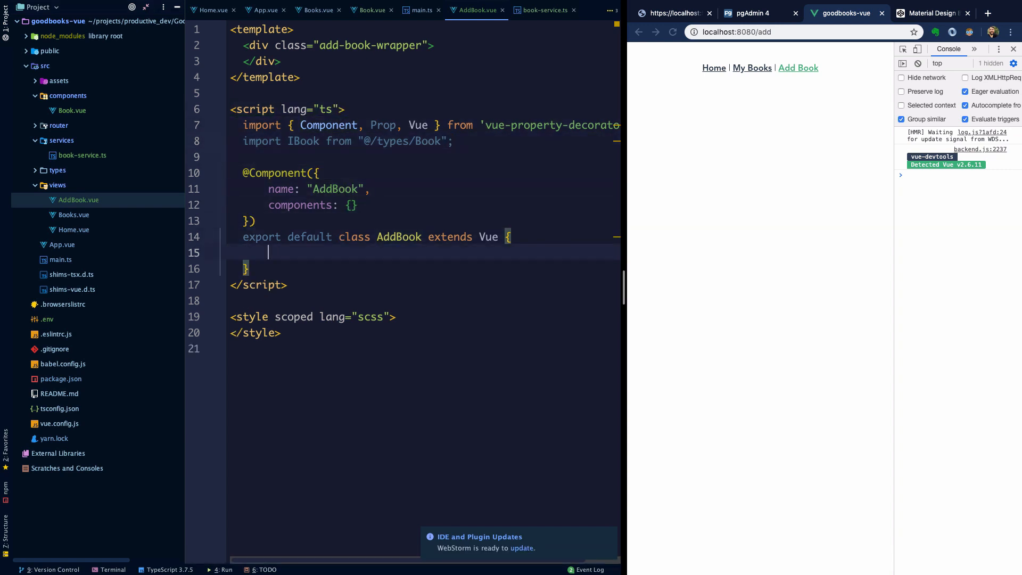
type("book: ")
type("IBook")
key("Return")
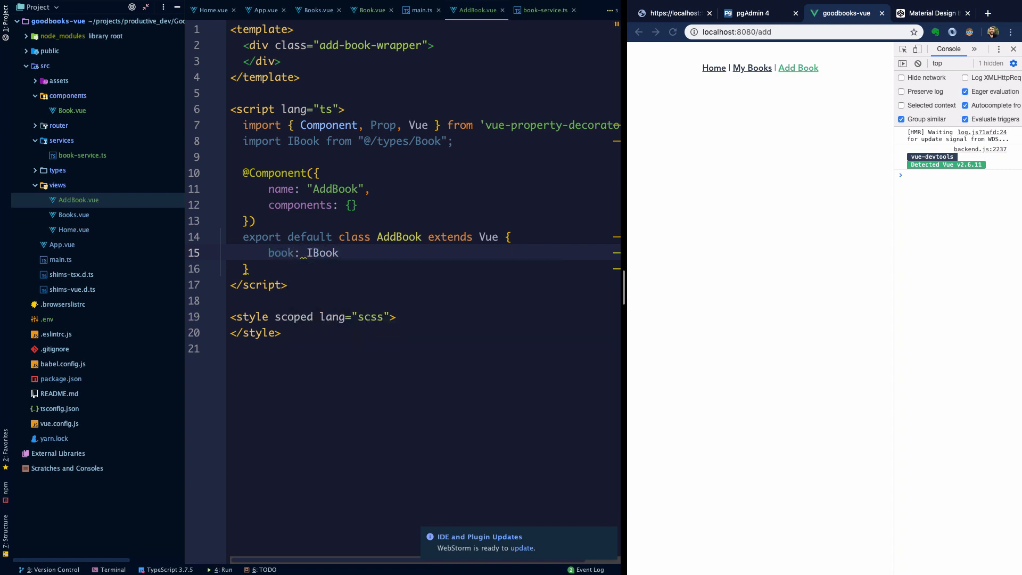
type(";")
key("Up")
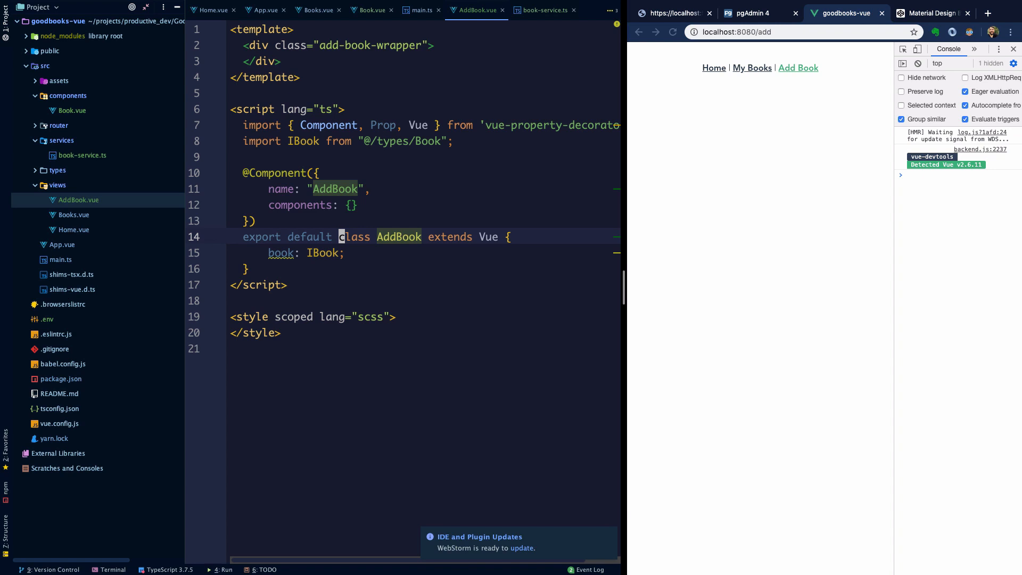
key("Down")
key("Down")
key("Up")
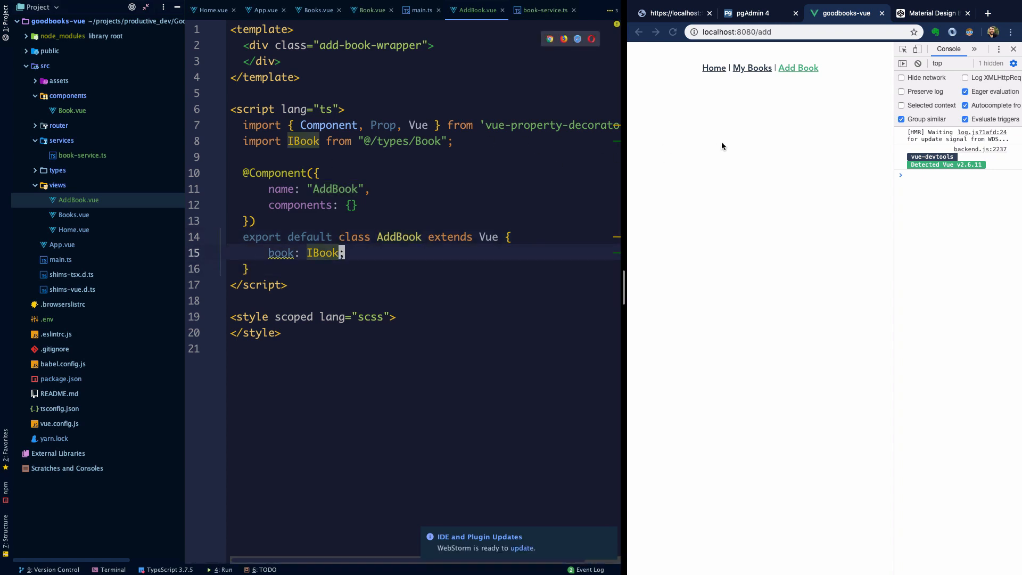
left_click(739, 34)
left_click(250, 221)
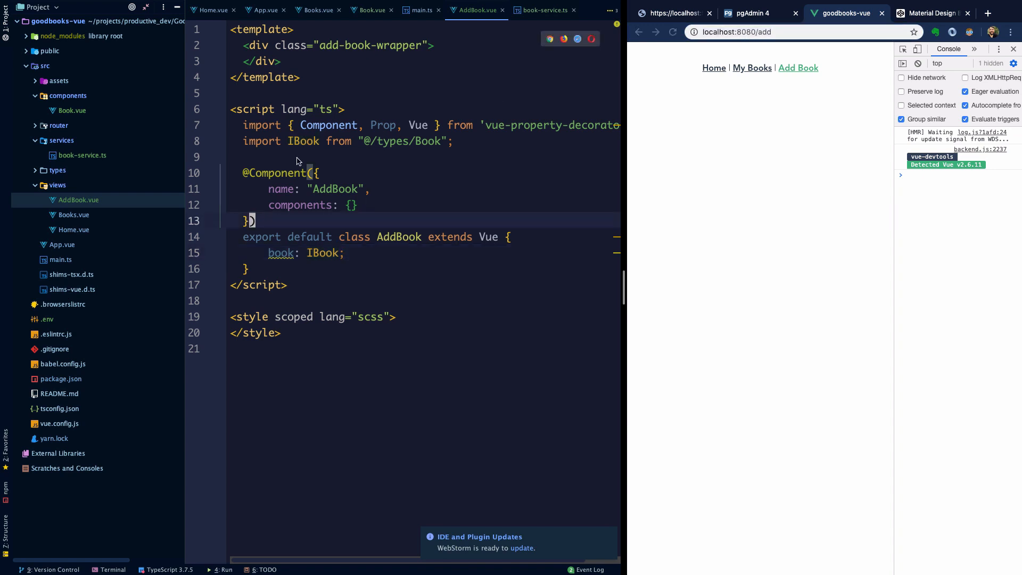
- In router/index.ts, duplicate the books route entry below itself
left_click(36, 126)
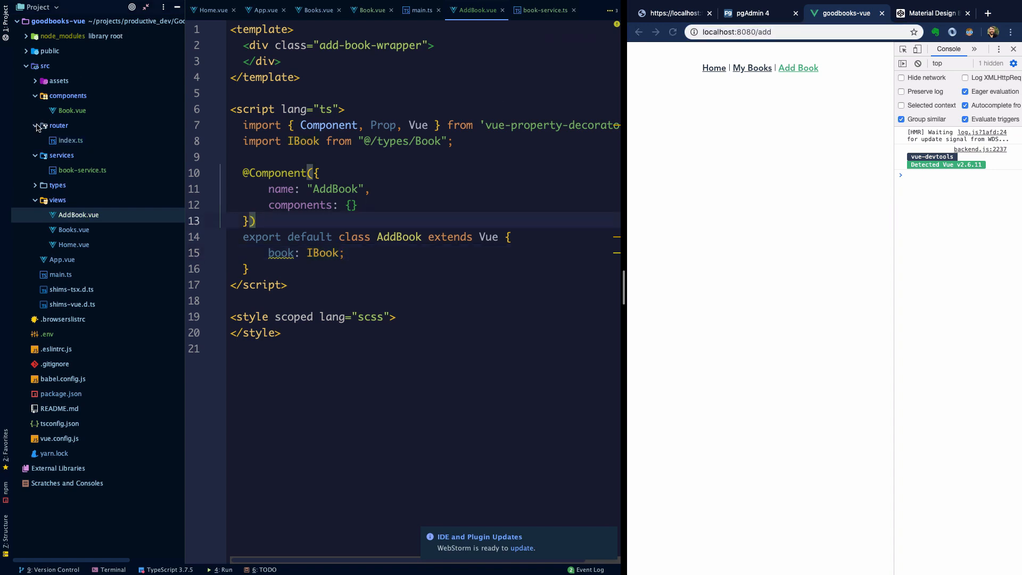
double_click(71, 139)
left_click(313, 234)
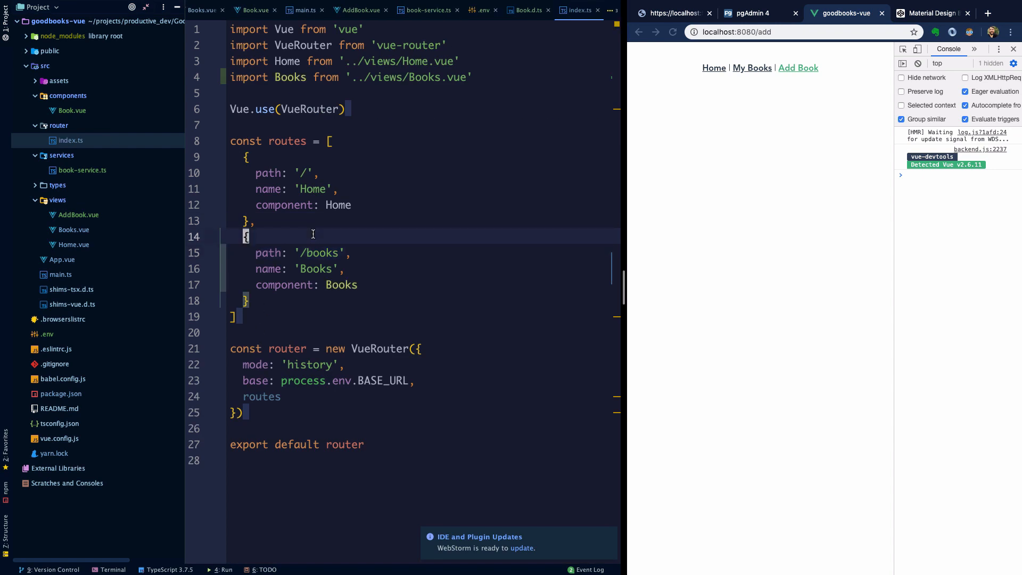
key("shift+Down")
key("shift+Down")
key("shift+Down")
key("shift+Down")
key("Up")
key("Up")
key("Down")
key("Down")
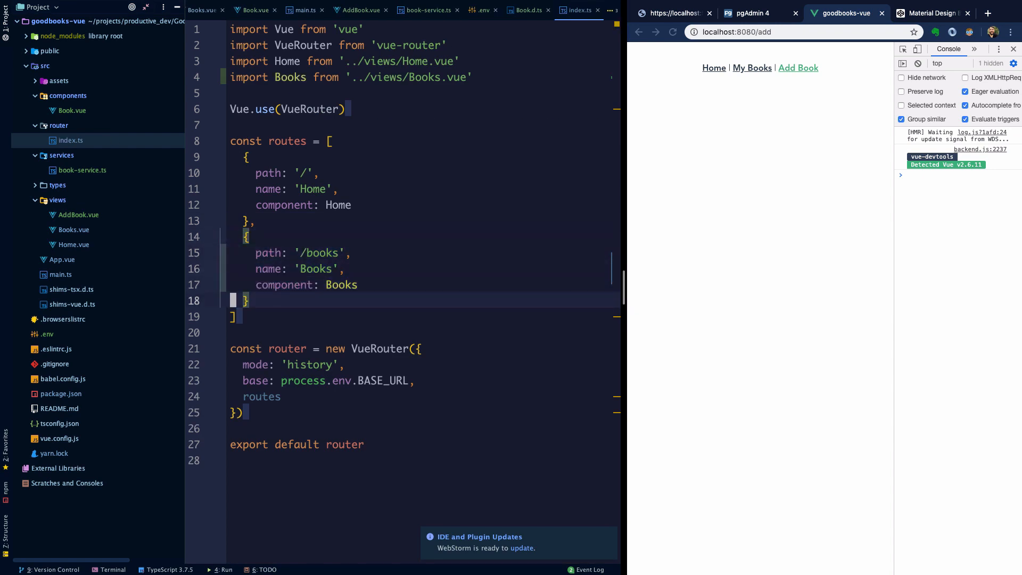
key("ctrl+d")
key("End")
type(",")
- Change the copy to path '/add', name 'AddBook', component AddBook
key("Down")
key("Down")
key("Right")
key("Right")
key("Right")
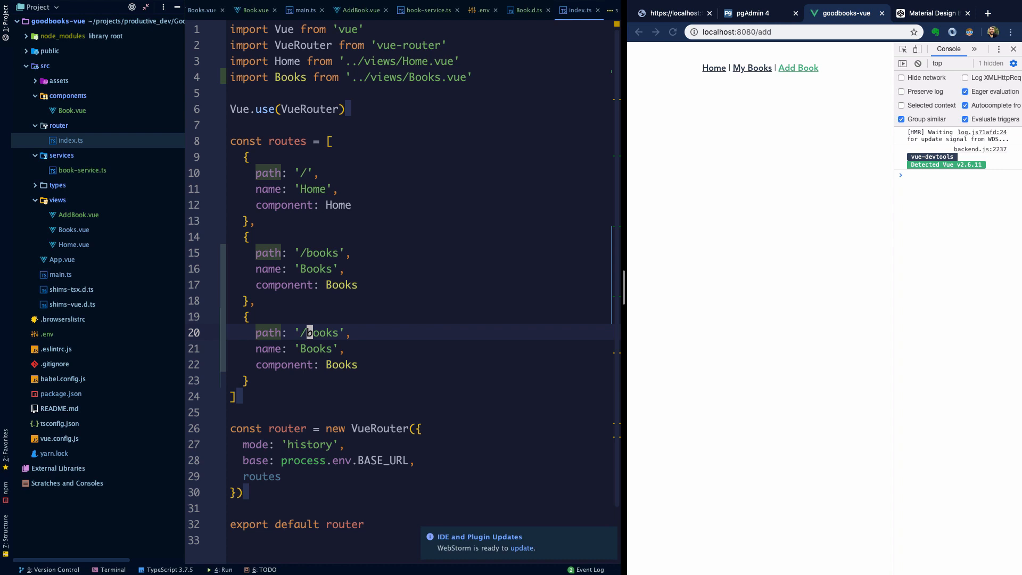
key("Delete")
key("Delete")
key("Delete")
key("Down")
key("Left")
key("Left")
key("Left")
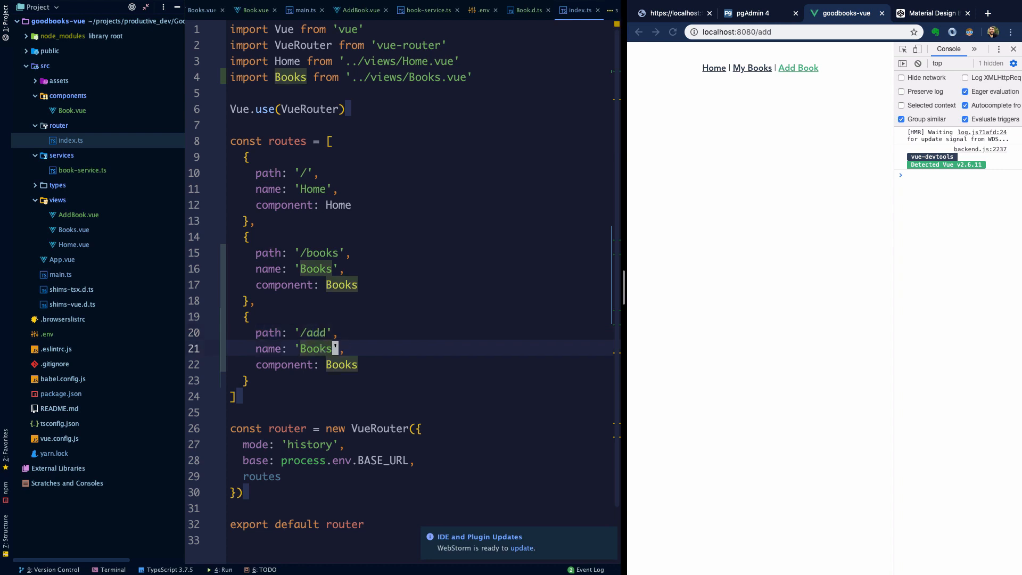
key("BackSpace")
key("BackSpace")
key("BackSpace")
type("AddBook")
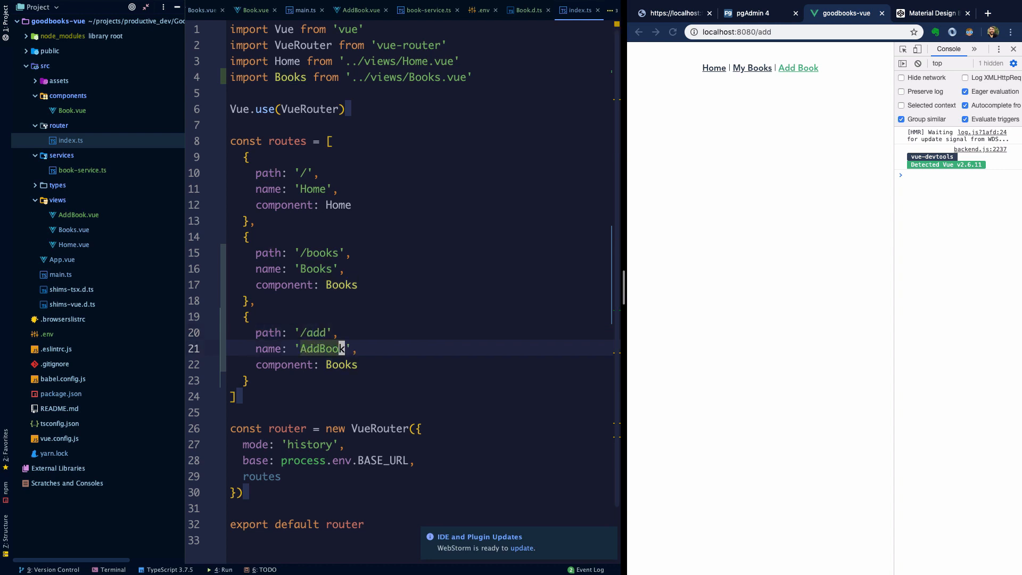
key("Down")
key("End")
key("BackSpace")
key("BackSpace")
key("BackSpace")
type("AddB")
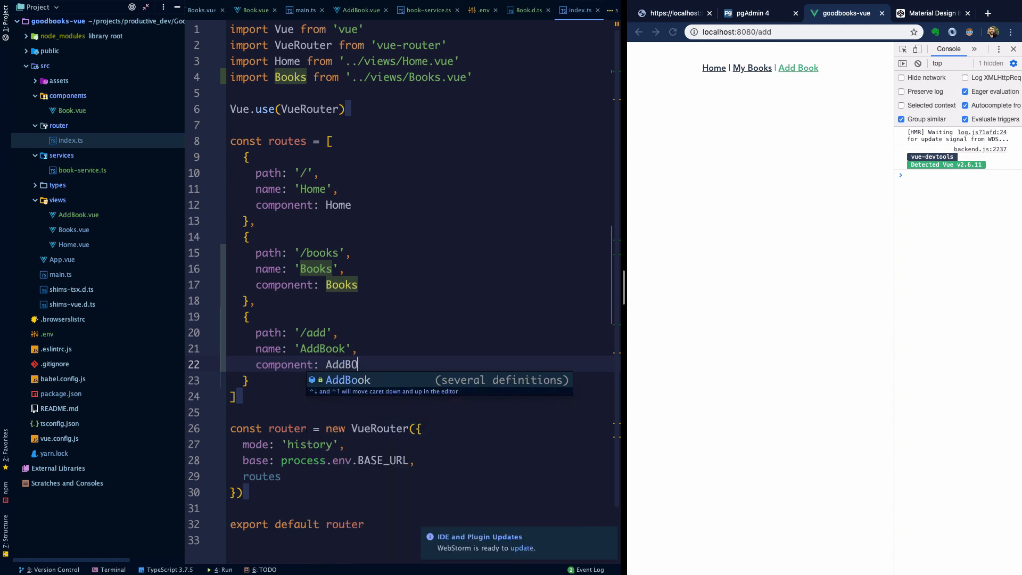
type("ook")
key("Left")
key("Left")
key("Left")
key("Left")
key("Left")
key("Left")
- Auto-import the AddBook view, save the router and reload the app
key("alt+Return")
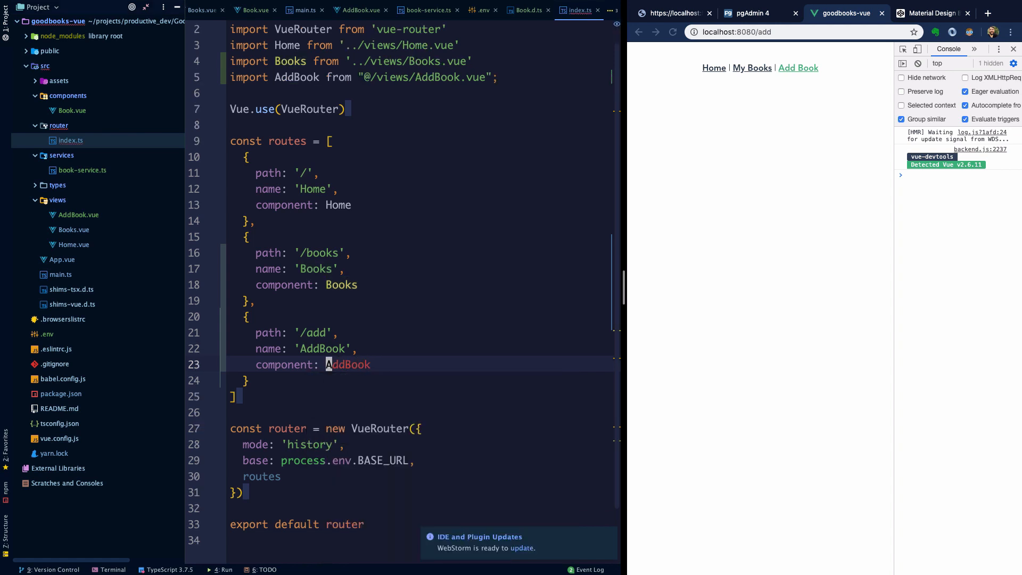
left_click(331, 62)
scroll(331, 60, "up", 1)
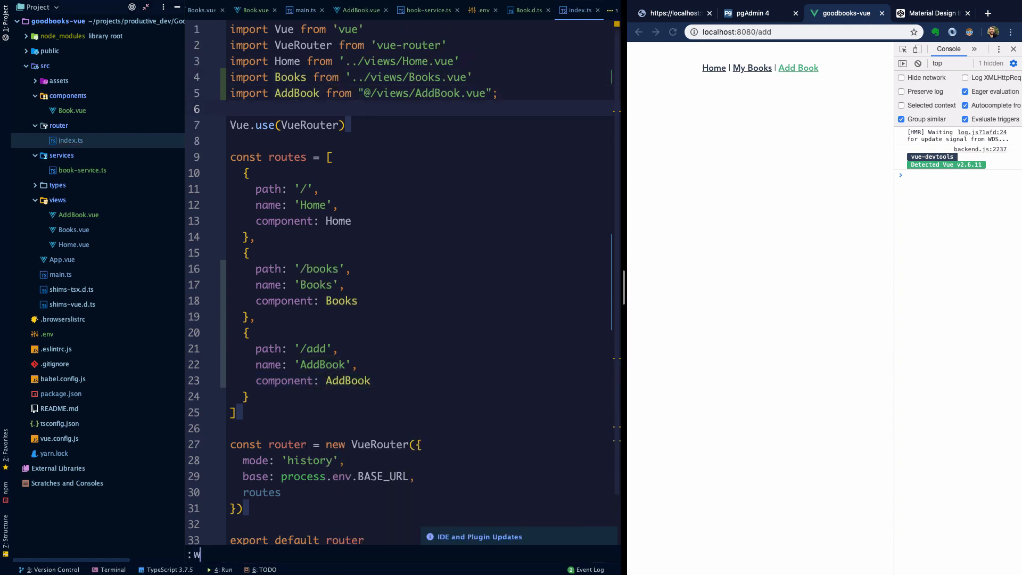
key("alt+Left")
left_click(751, 168)
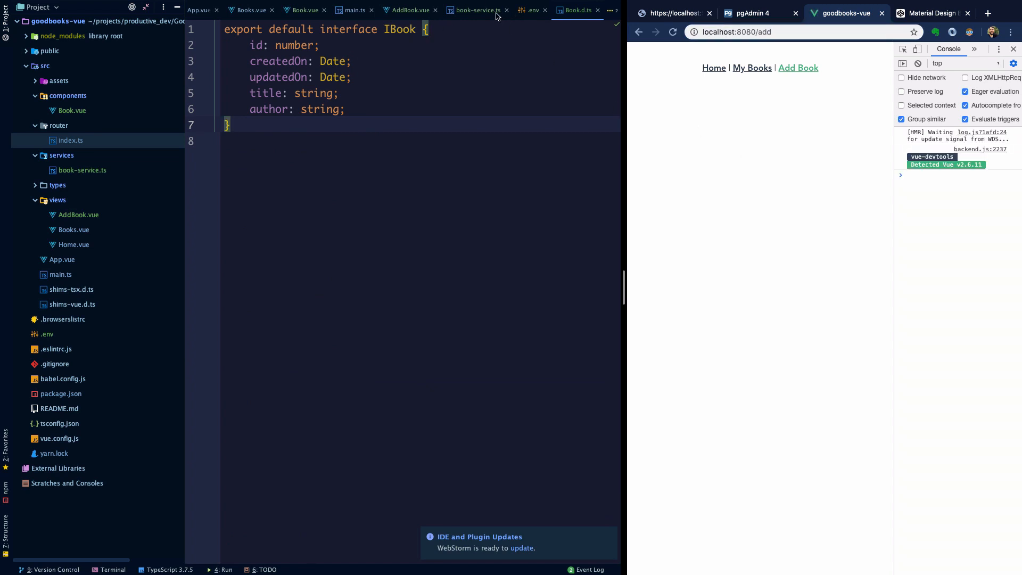
- Copy the My Books h1 from Books.vue into AddBook's wrapper div
left_click(399, 16)
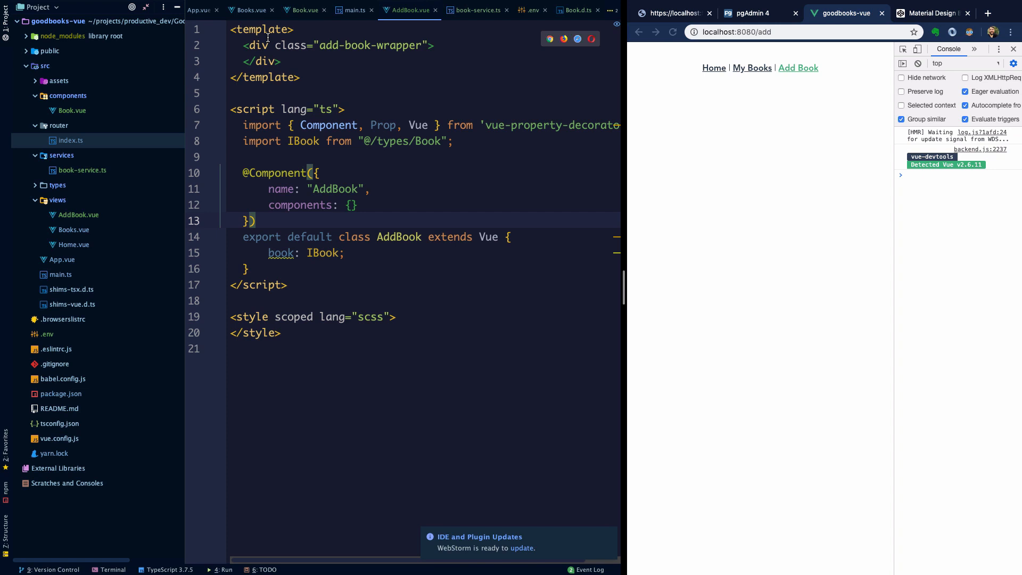
left_click(252, 10)
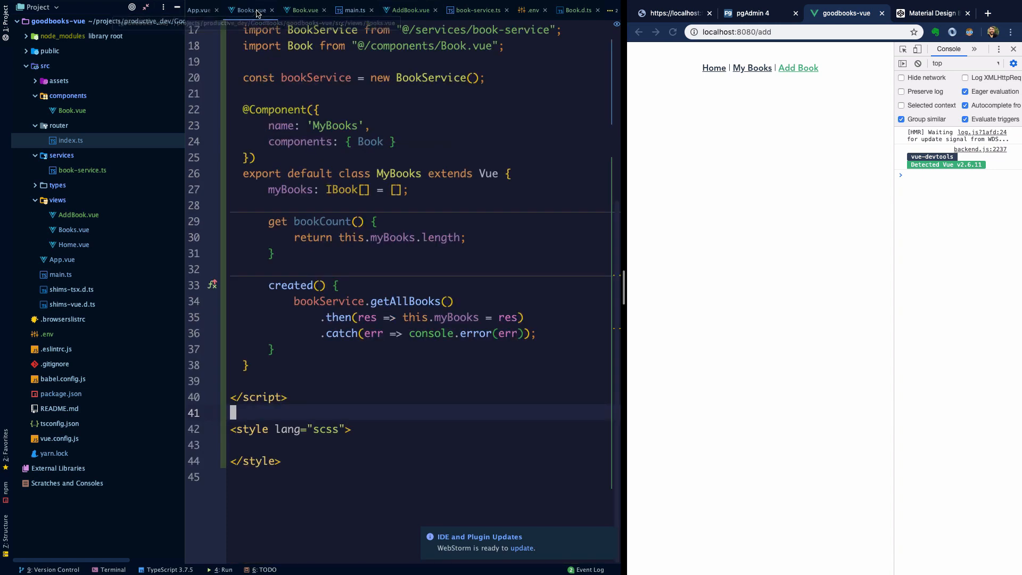
scroll(298, 84, "up", 5)
scroll(298, 83, "up", 3)
left_click(315, 60)
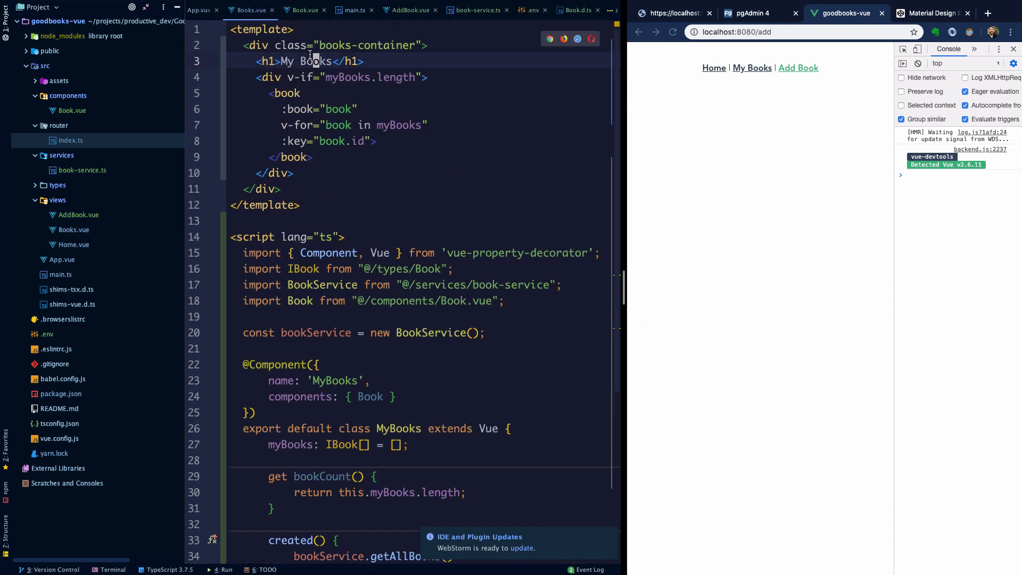
key("Home")
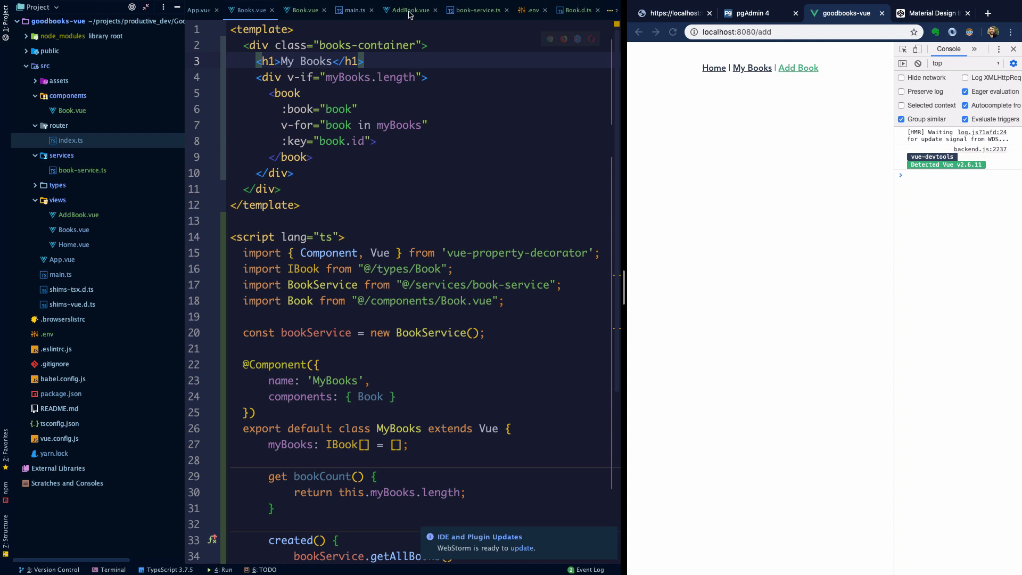
left_click(409, 9)
key("Up")
key("Up")
key("Up")
key("Up")
type("<h1>My Books</h1>")
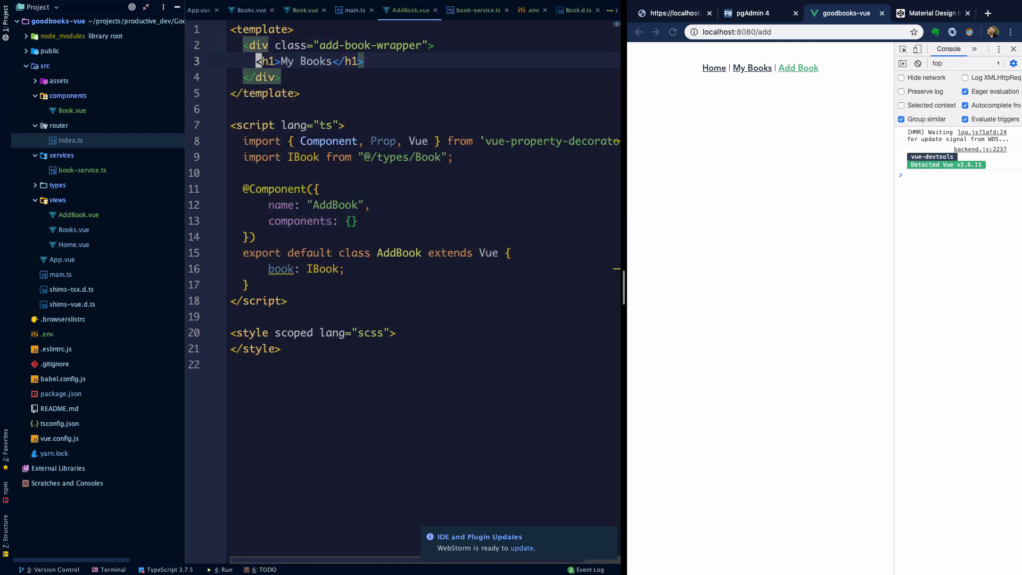
- Edit the heading to 'Add Book' and check it on the app's /add page
key("Right")
key("Right")
key("Right")
key("alt+shift+Right")
key("BackSpace")
type("Add")
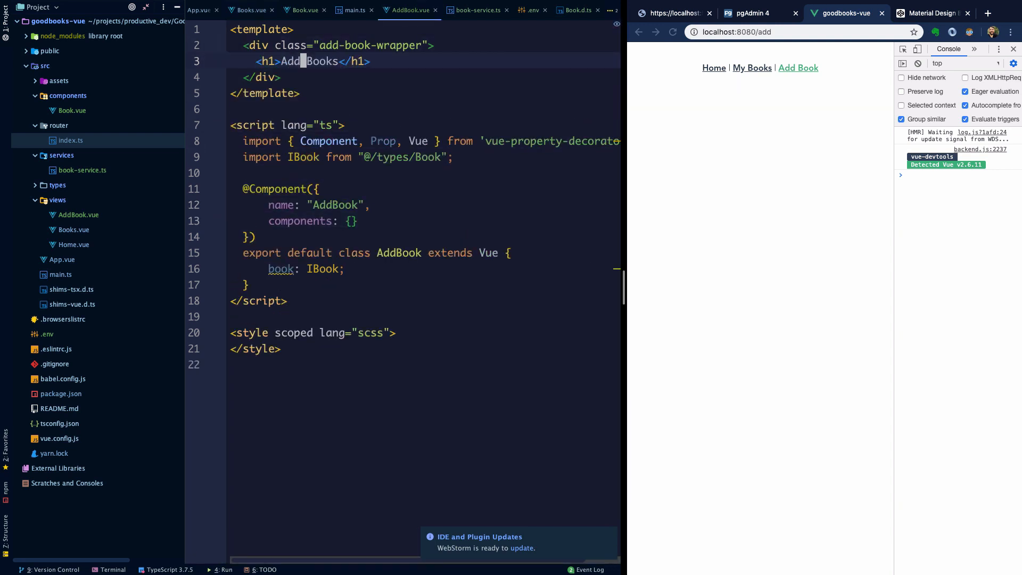
key("Right")
key("Right")
key("Right")
key("BackSpace")
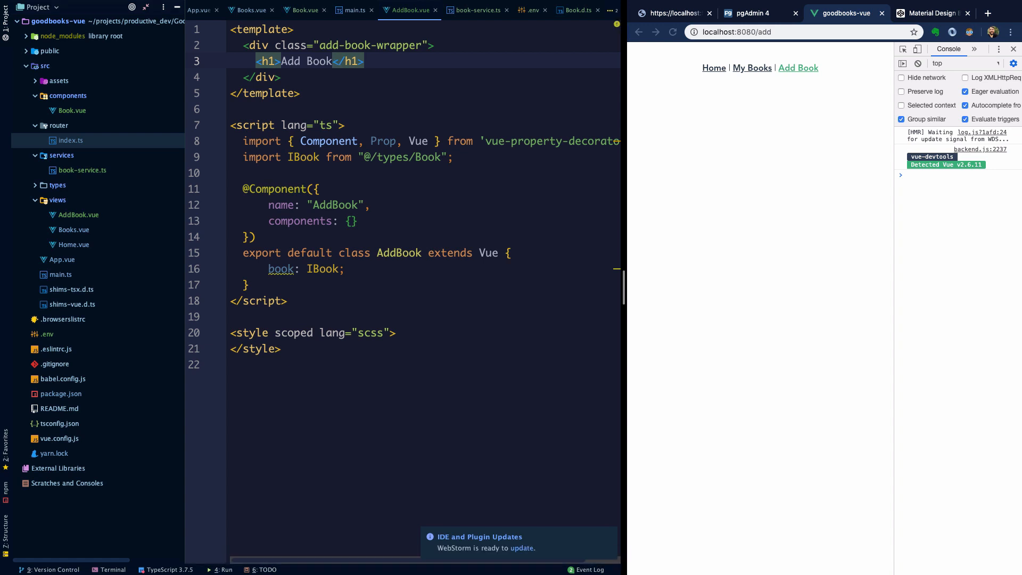
left_click(755, 69)
left_click(797, 70)
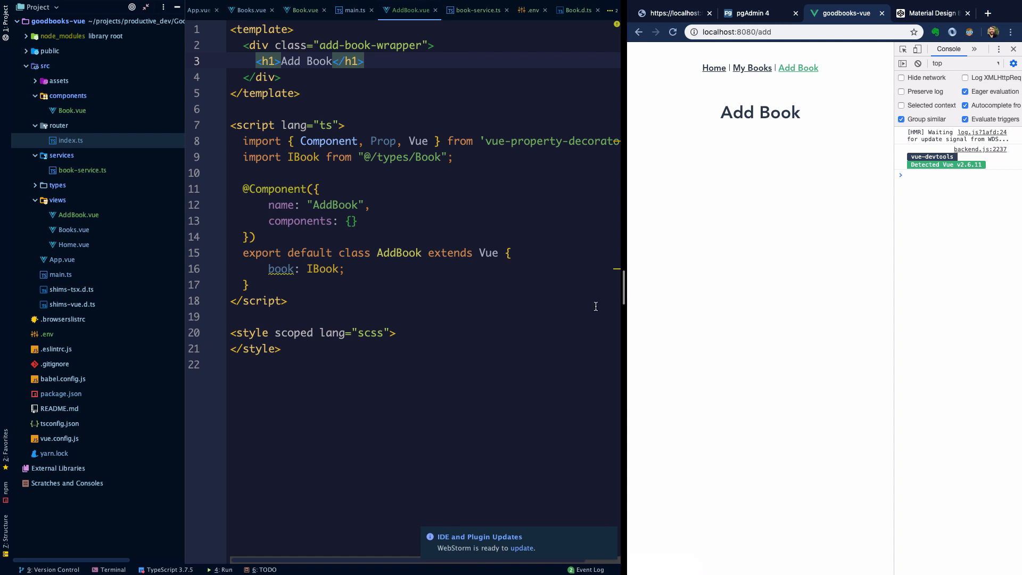
mouse_move(448, 96)
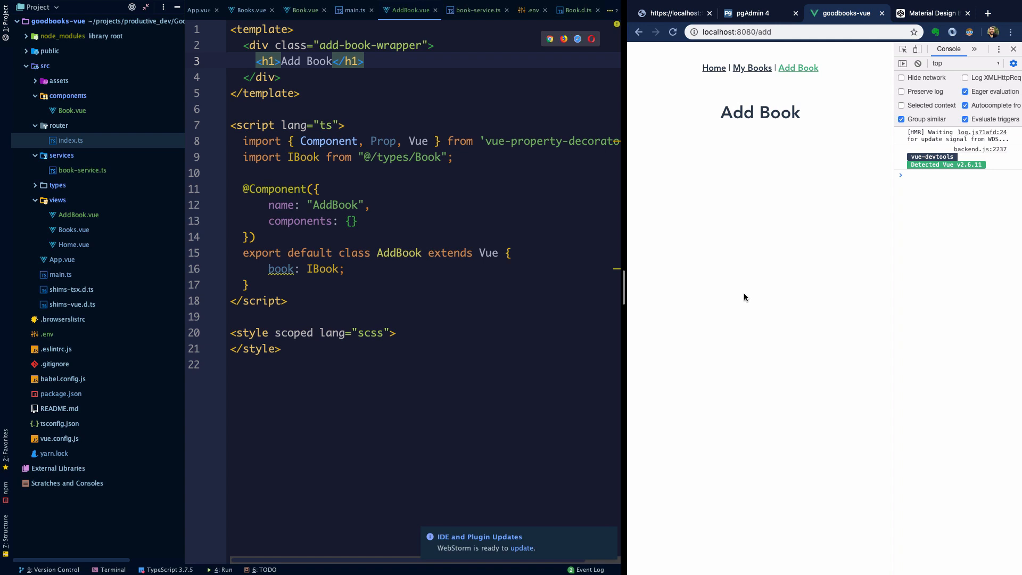
- Below the h1 add a div.add-book-form containing ul.new-book with an li
key("super+Tab")
key("Return")
type("<div cal")
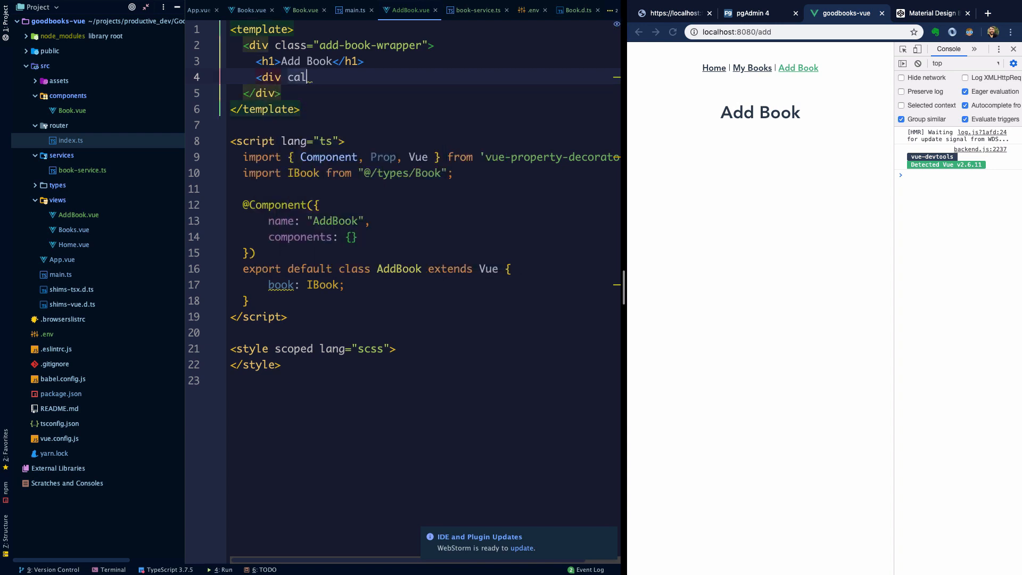
key("BackSpace")
key("BackSpace")
type("la")
key("Return")
type("add-book")
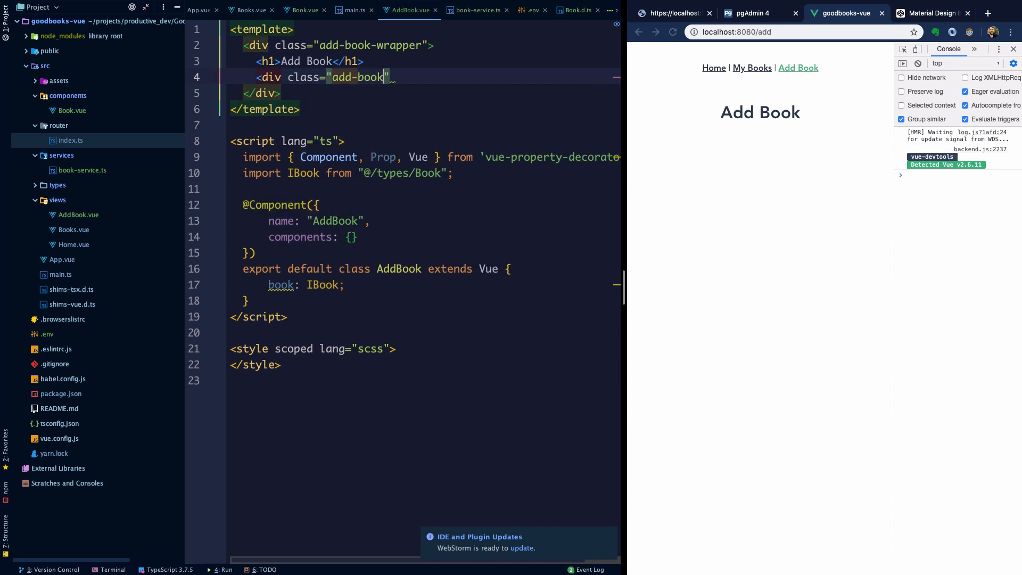
type("-form\">")
key("Return")
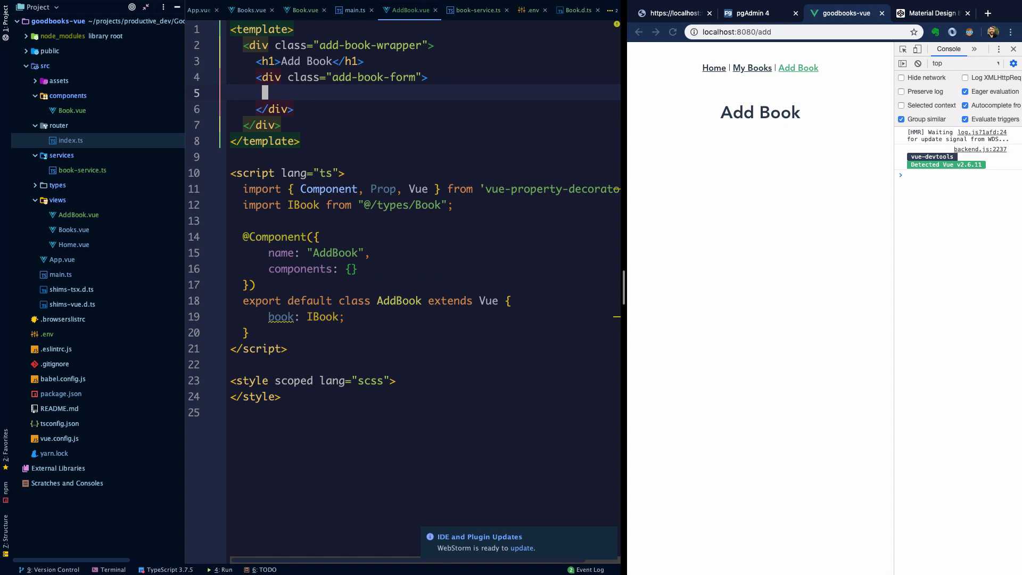
key("BackSpace")
key("Return")
type("<ul ")
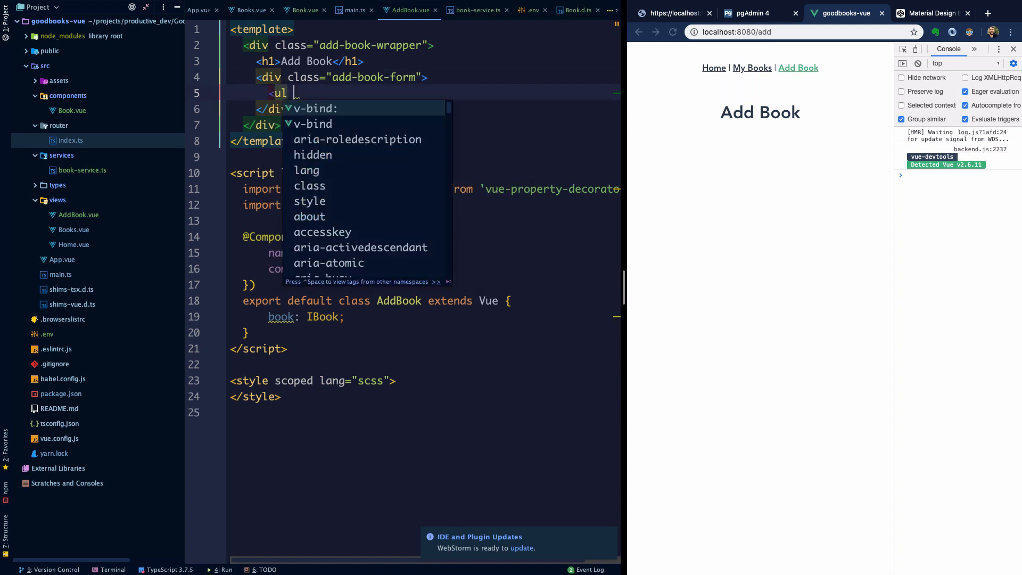
type("class=\"")
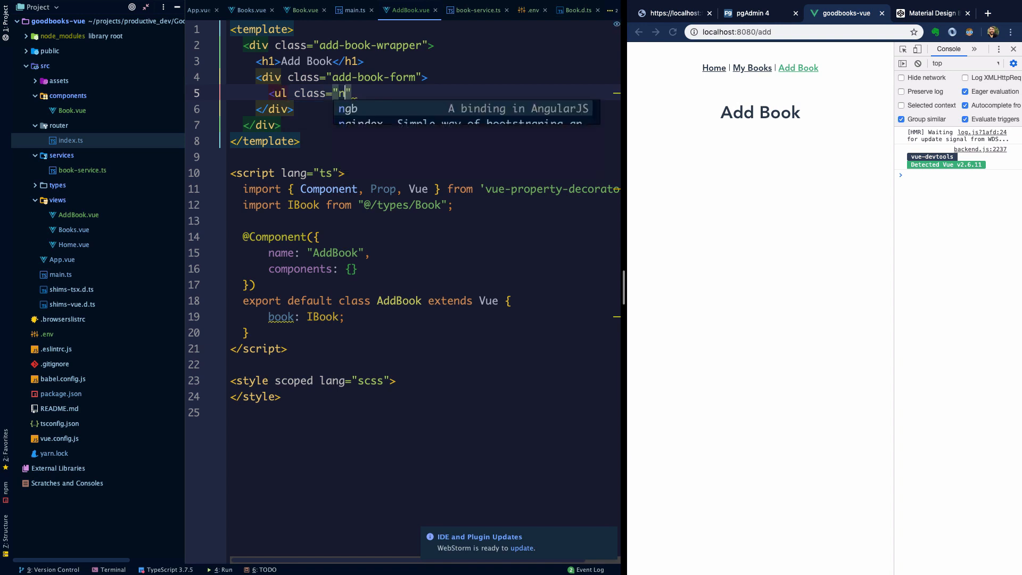
type("new-book\"></ul>")
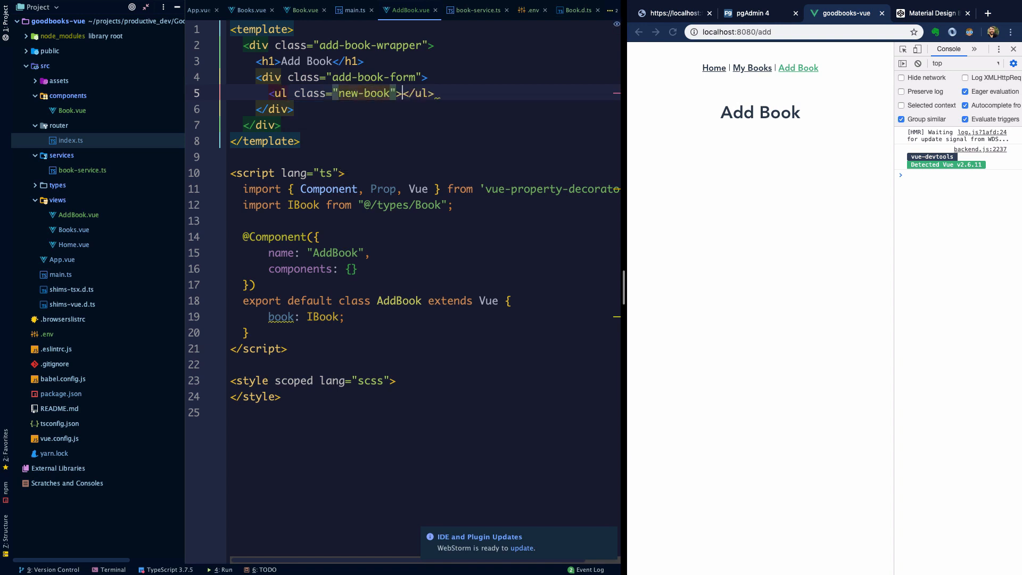
key("Return")
type("<li>")
key("Return")
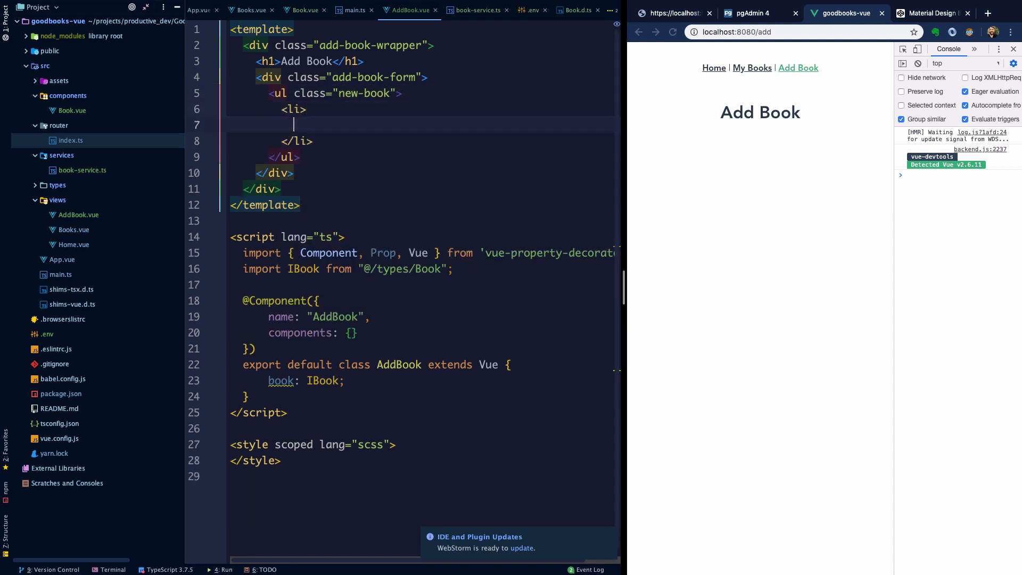
type("<label f")
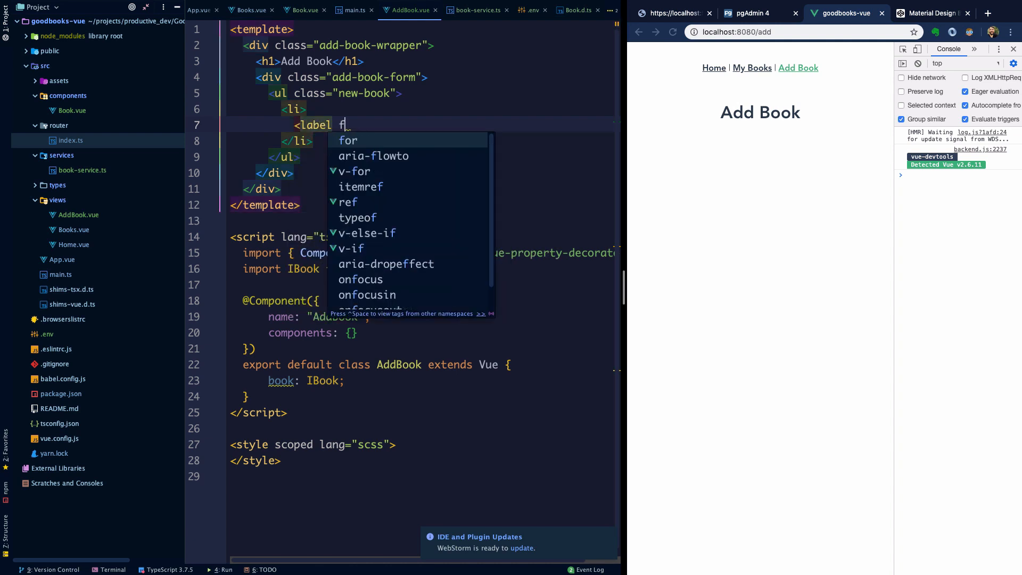
type("or=\"")
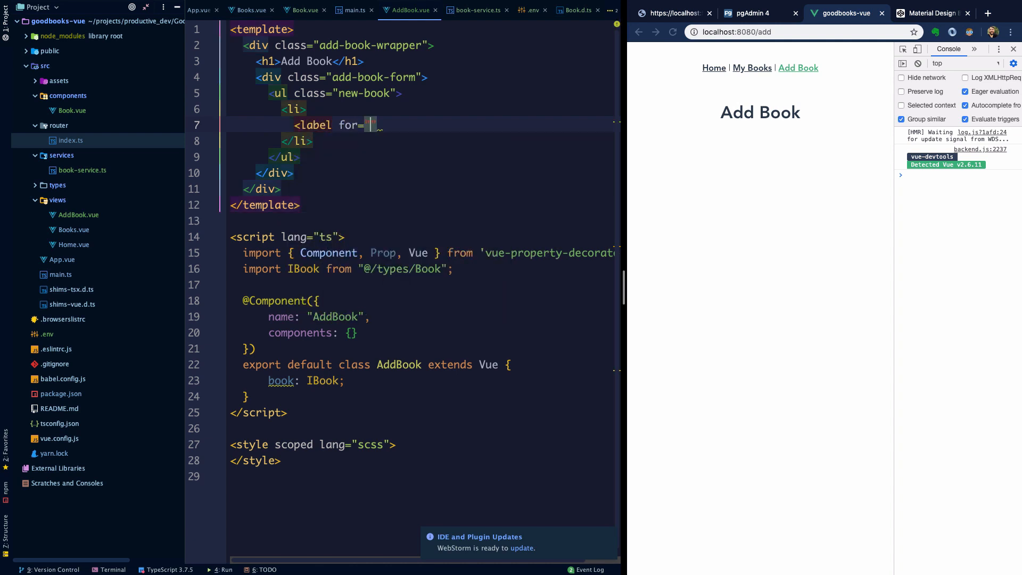
type("title")
- Add a label for=title reading 'Book Title' inside the list item
key("Right")
type(">Book Tit")
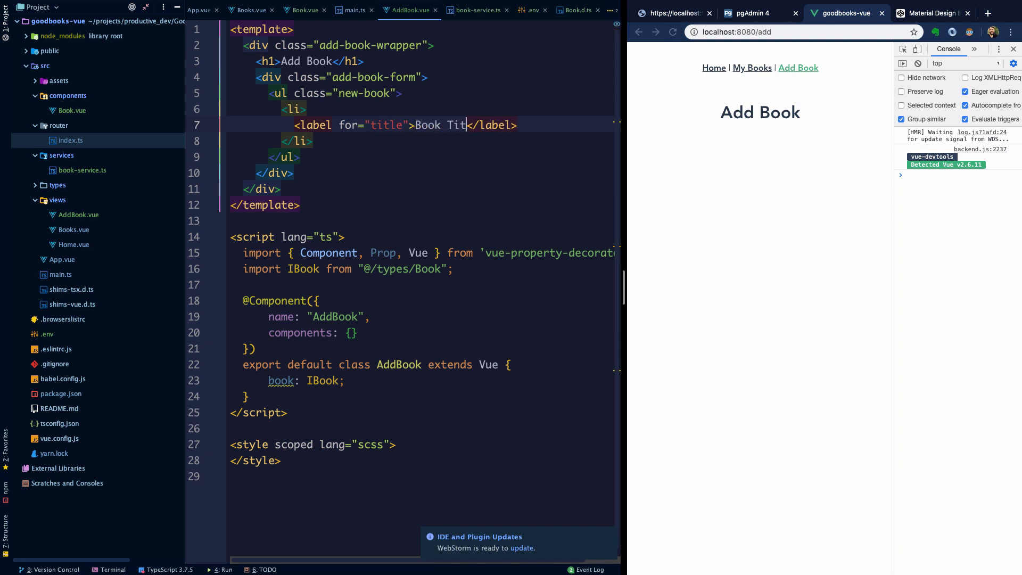
type("le")
key("alt+Left")
key("alt+Left")
key("alt+Left")
key("alt+Left")
key("alt+Left")
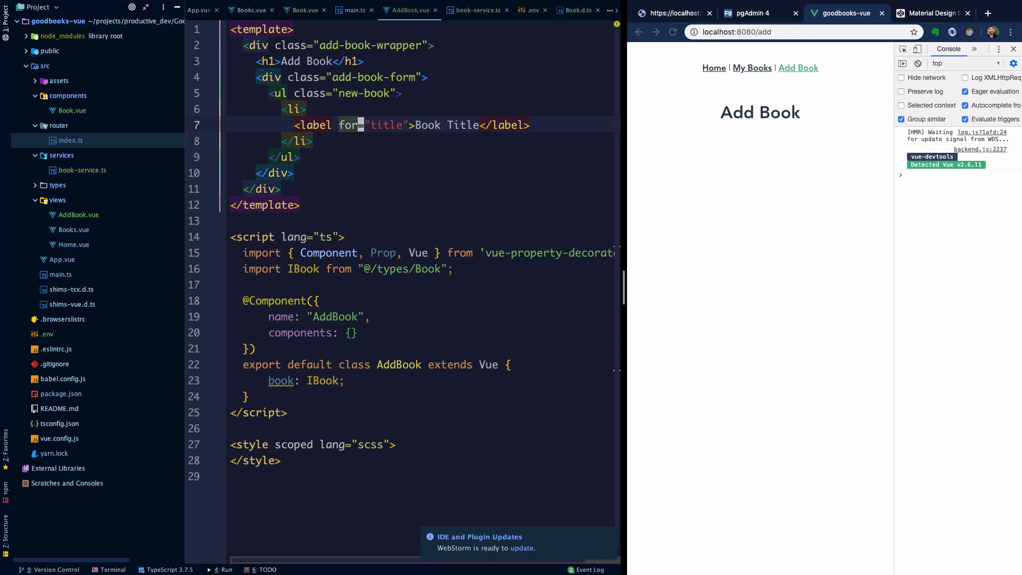
key("alt+Right")
key("alt+Right")
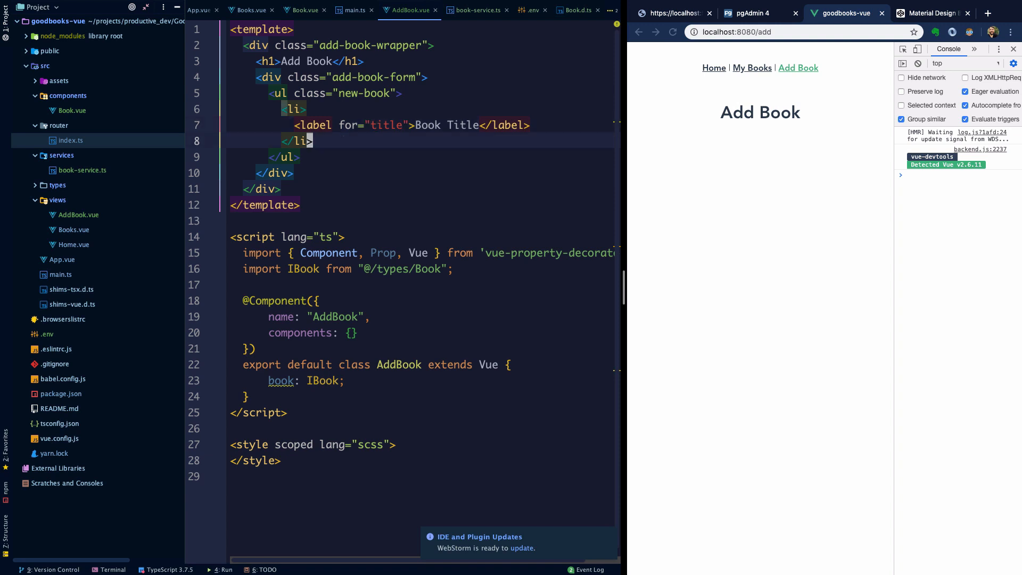
key("End")
key("Return")
type("<")
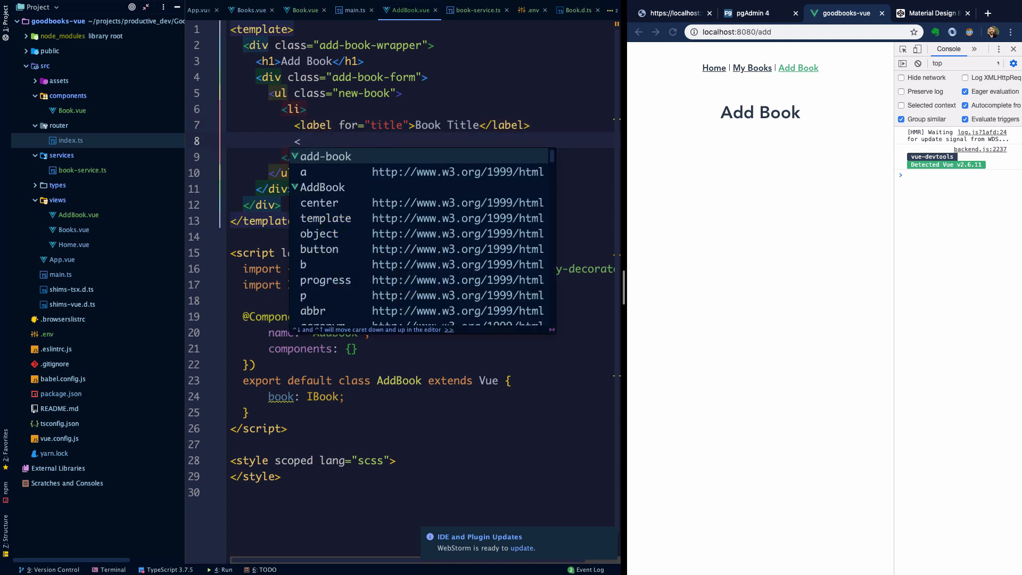
type("input")
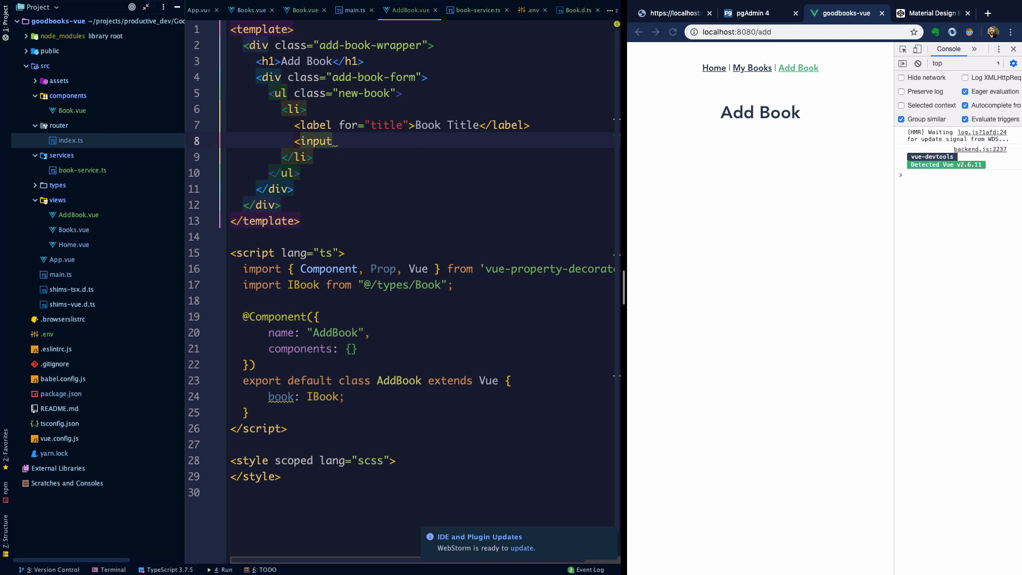
type(" tp")
- Add an input type=text id=title with an empty v-model binding
key("BackSpace")
key("BackSpace")
key("BackSpace")
type("ype")
key("Return")
type("tex")
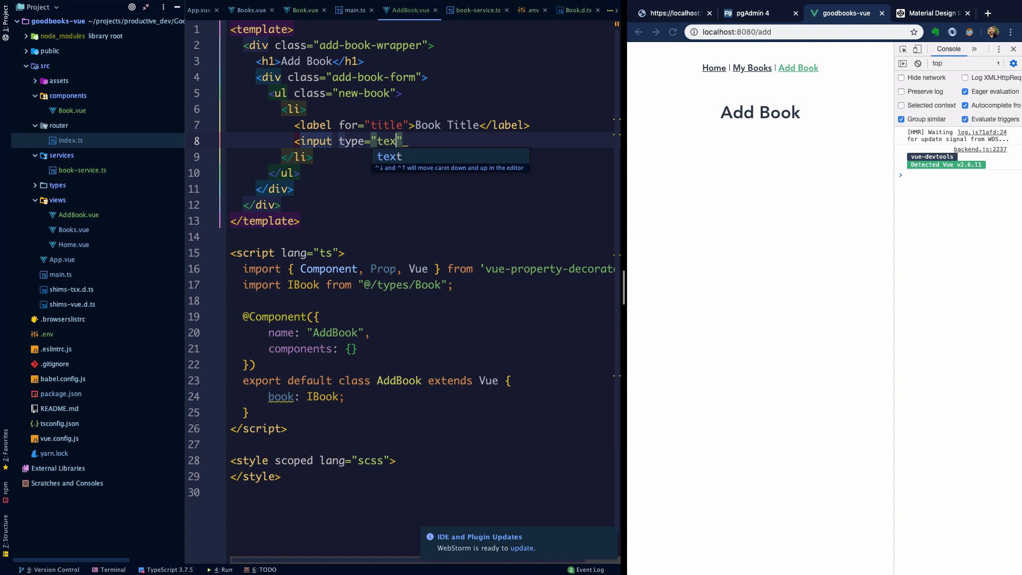
type("t\" id")
key("Return")
type("title")
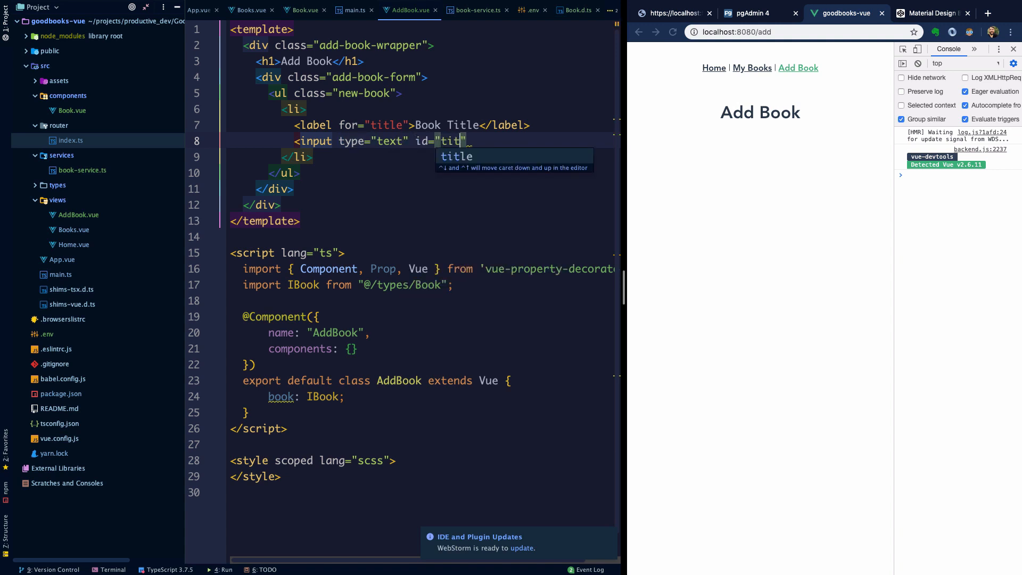
type("\" v-")
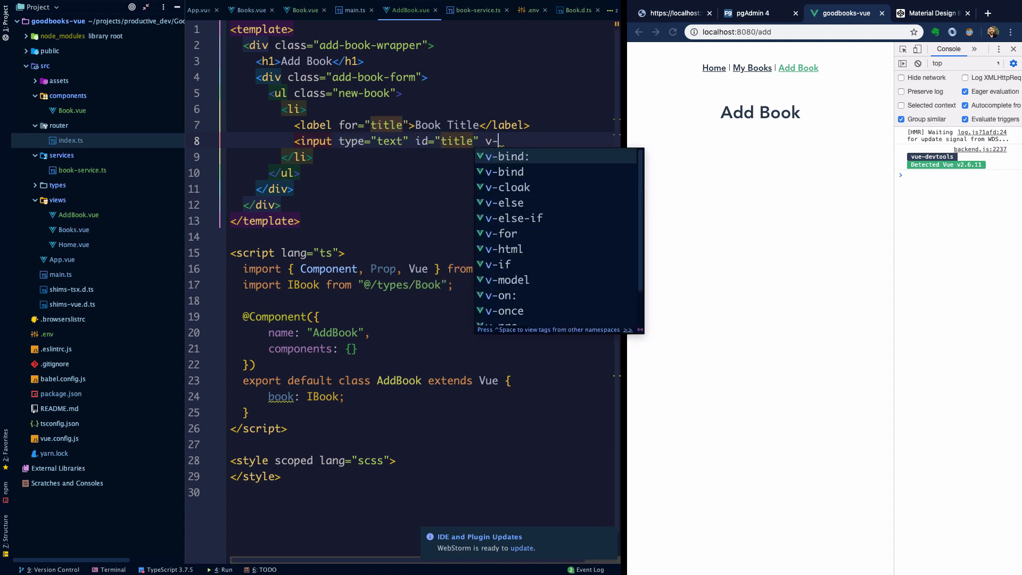
type("model")
key("Escape")
type("=")
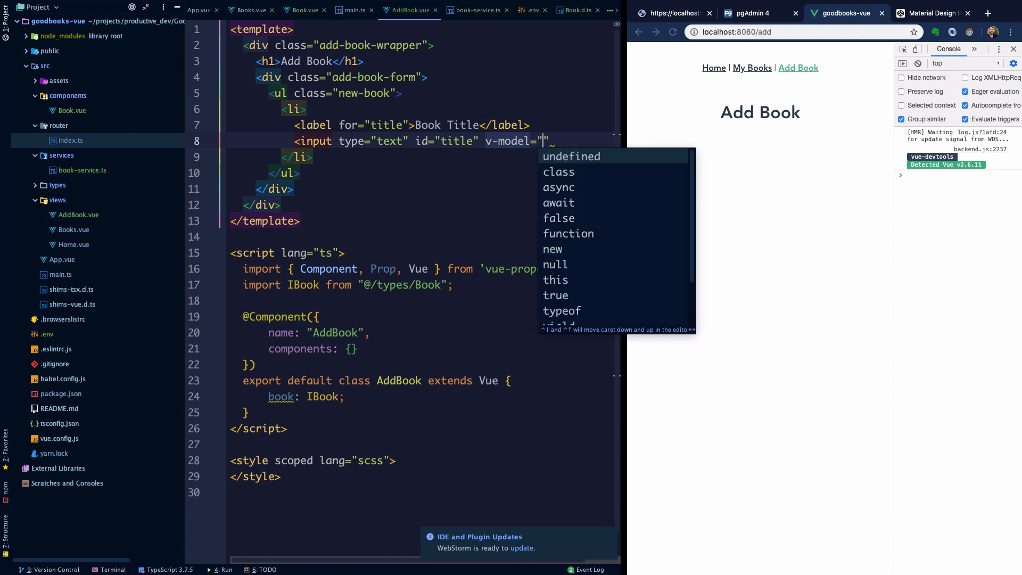
key("Escape")
type("\">")
key("Escape")
key("Left")
key("Left")
key("Left")
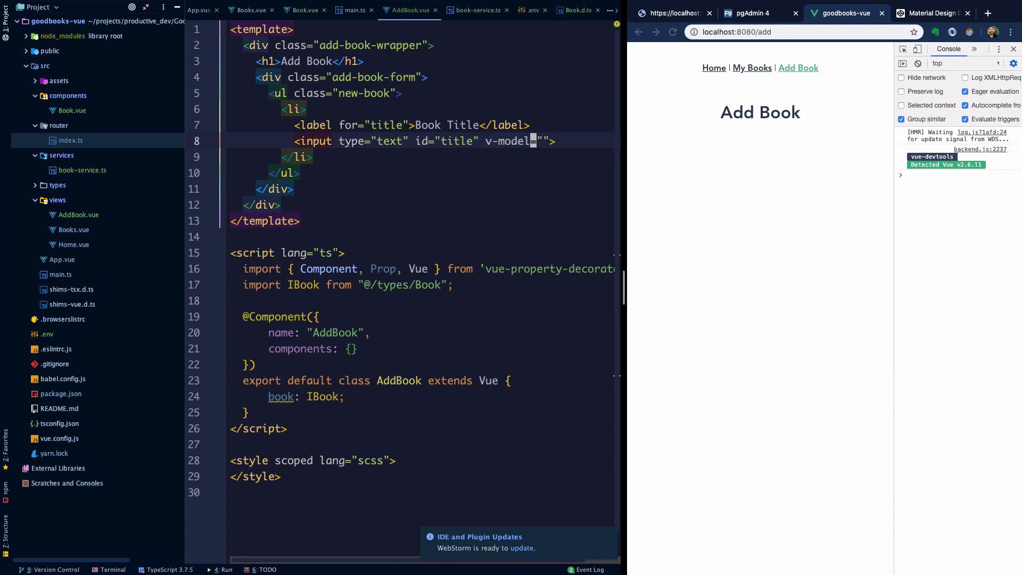
key("Down")
key("Up")
key("Right")
key("Right")
type("book.t")
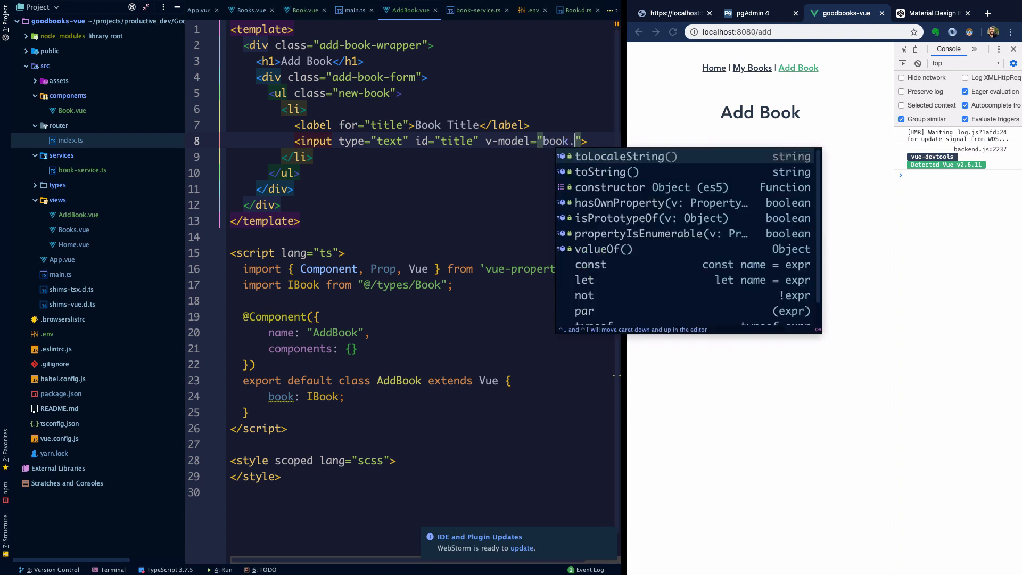
type("itle")
- Bind v-model to book.title and initialise book with title: "" and author: ""
key("Down")
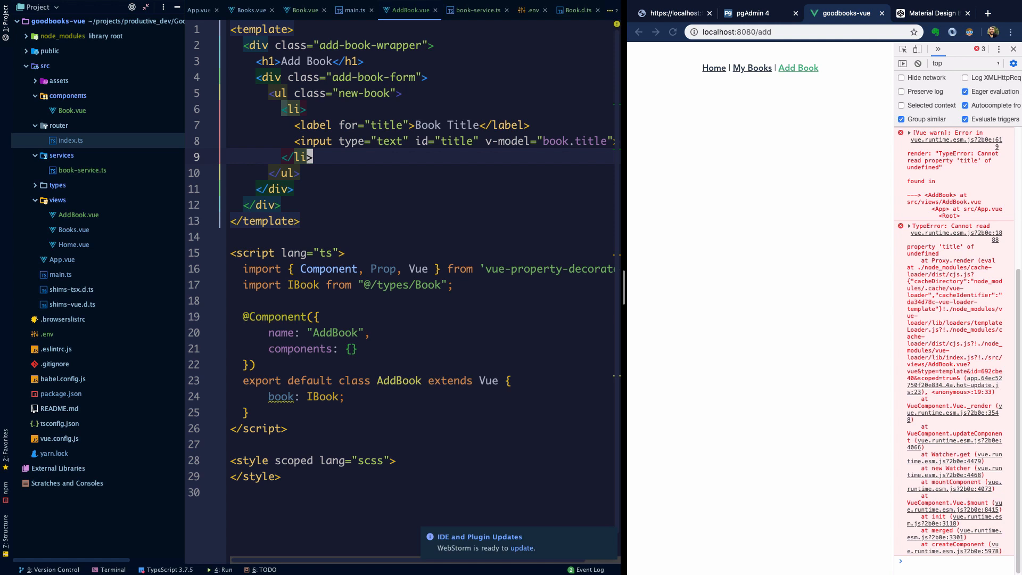
key("Down")
left_click(518, 380)
key("Down")
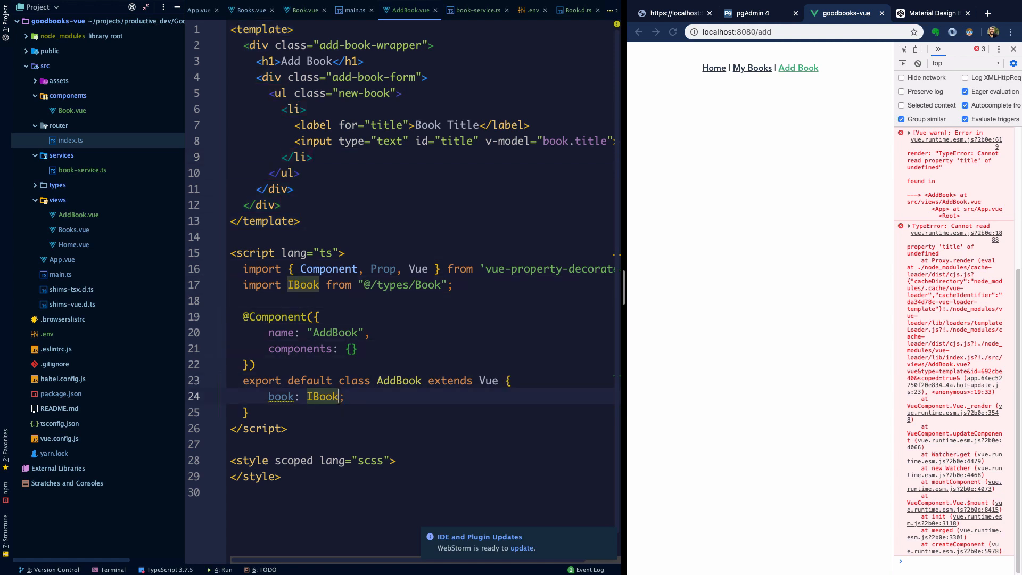
type("= ")
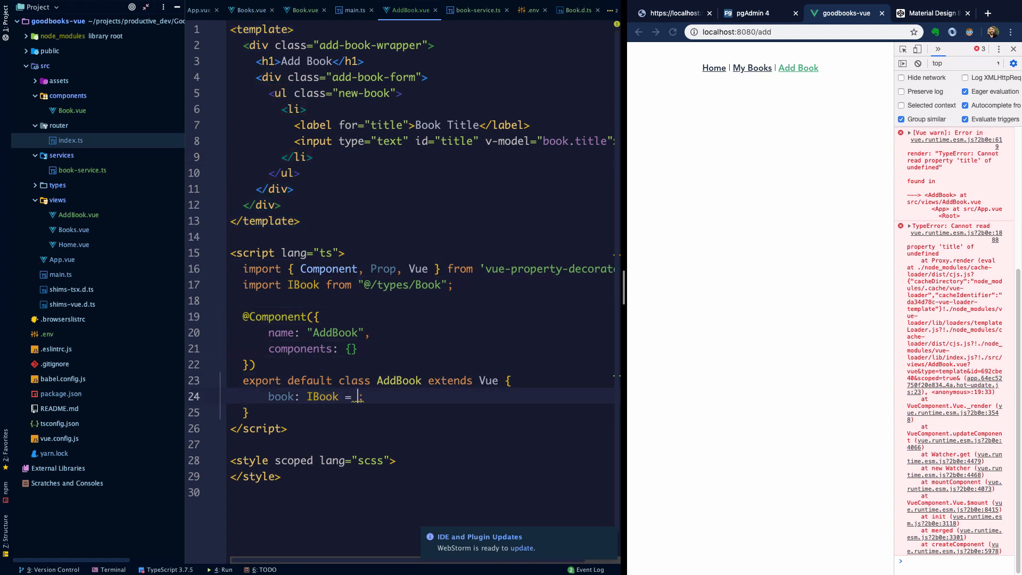
type("{")
key("Return")
type("tit")
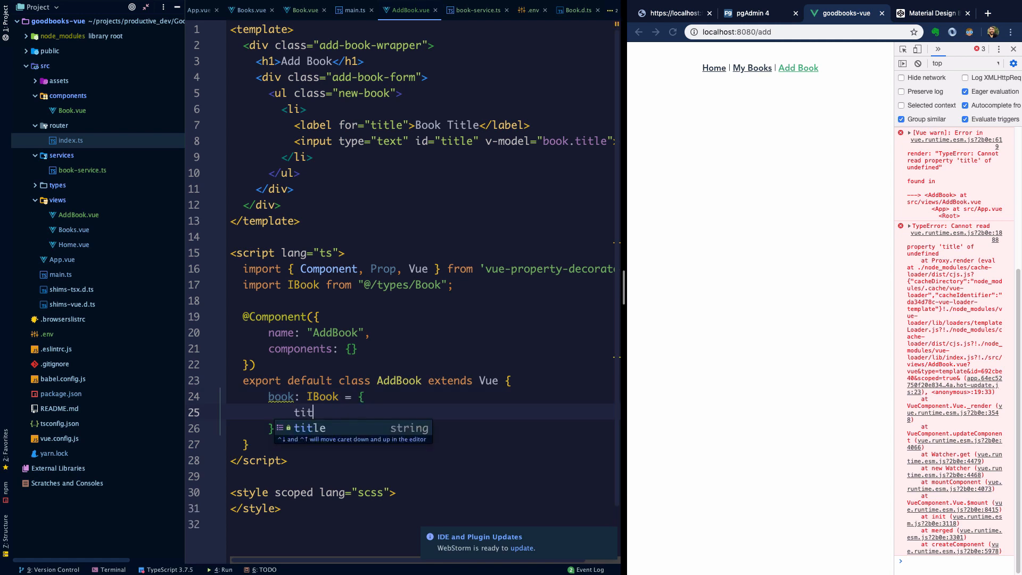
key("Return")
type("\"\",")
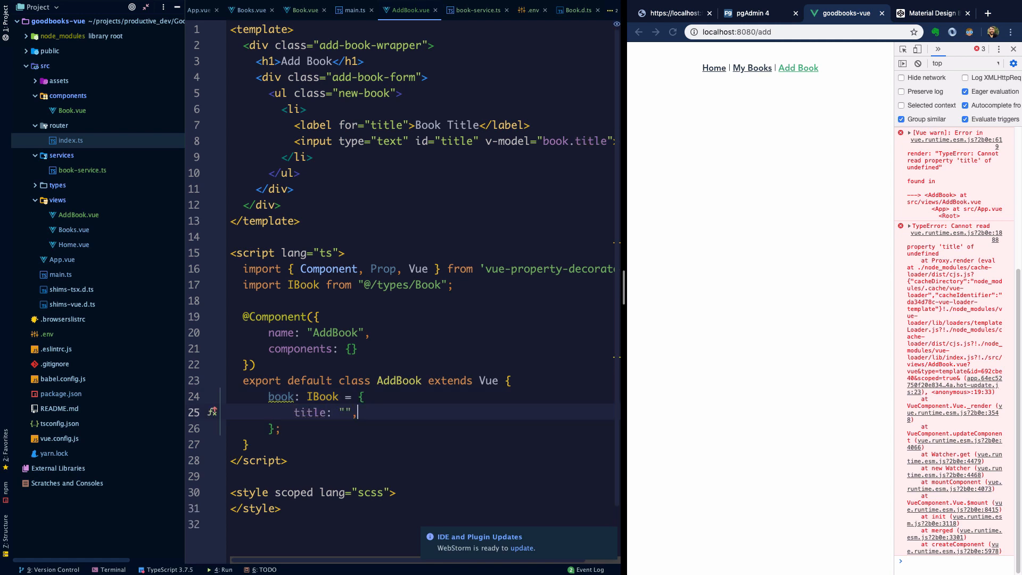
key("Return")
type("author ")
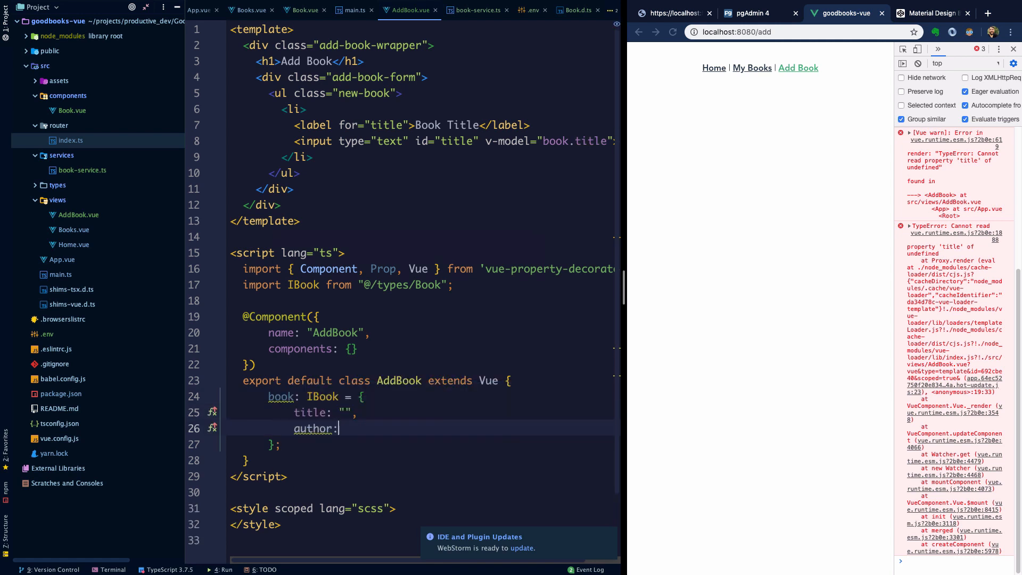
type(" \"")
scroll(404, 284, "down", 1)
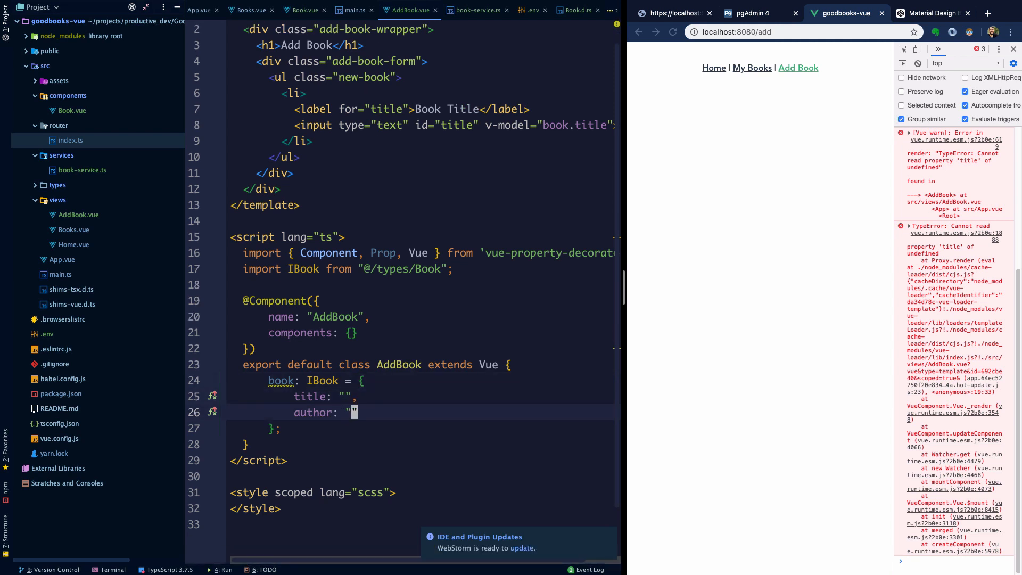
left_click(285, 380)
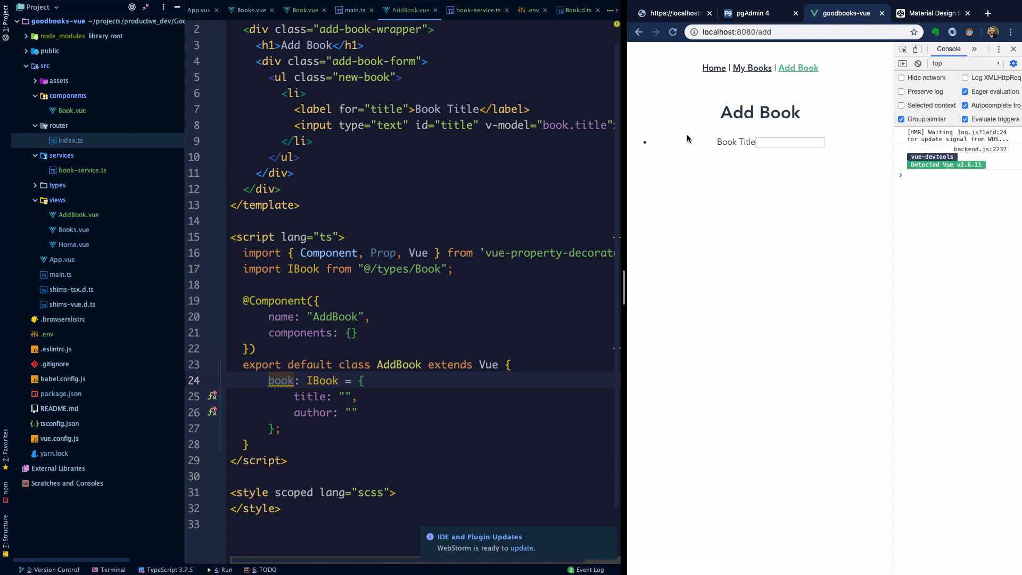
scroll(415, 144, "up", 1)
- Duplicate the title list item and rename its Title/title to Author/author with multi-caret
left_click(359, 157)
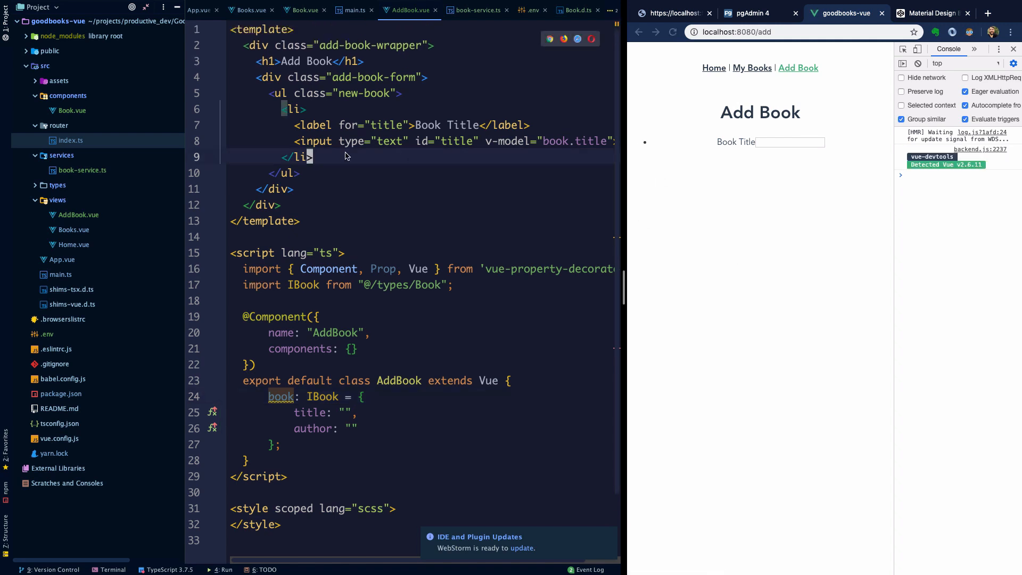
left_click_drag(382, 122, 234, 156)
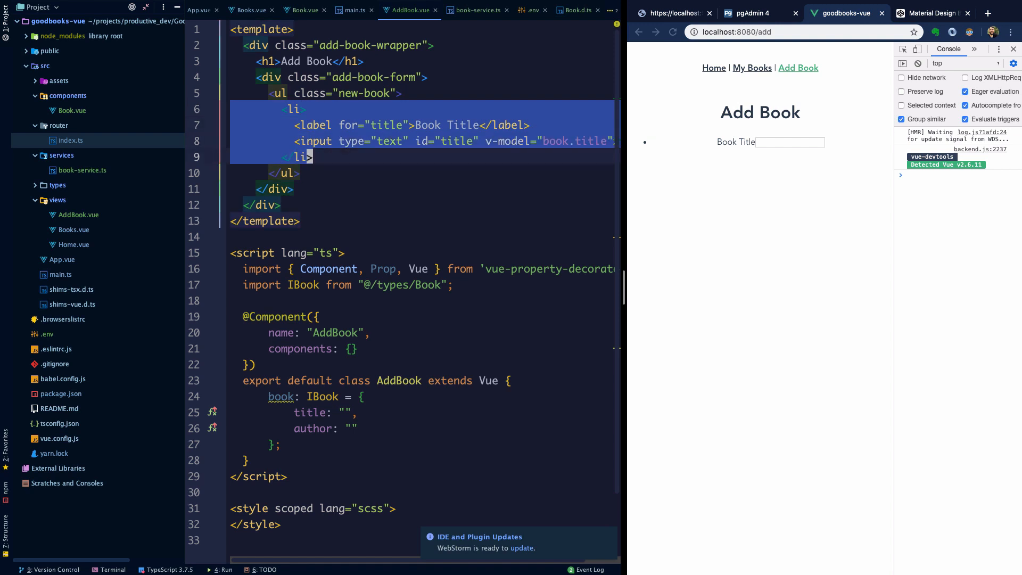
left_click(233, 157)
key("ctrl+v")
key("alt+Right")
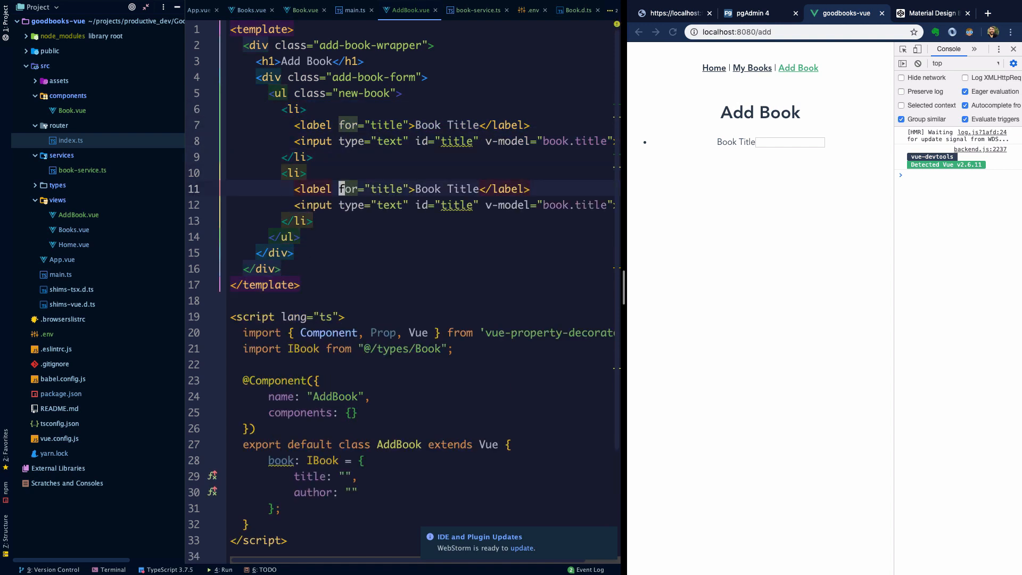
key("alt+Right")
key("alt+Right")
key("alt+Right")
key("shift+alt+Right")
type("Author")
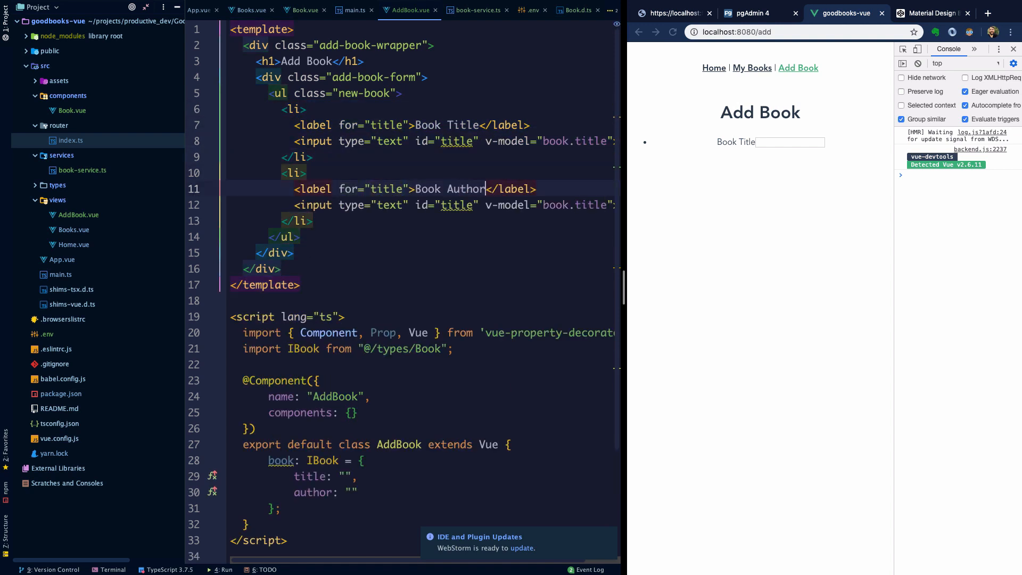
key("Down")
key("shift+alt+Left")
key("ctrl+g")
key("ctrl+g")
type("author")
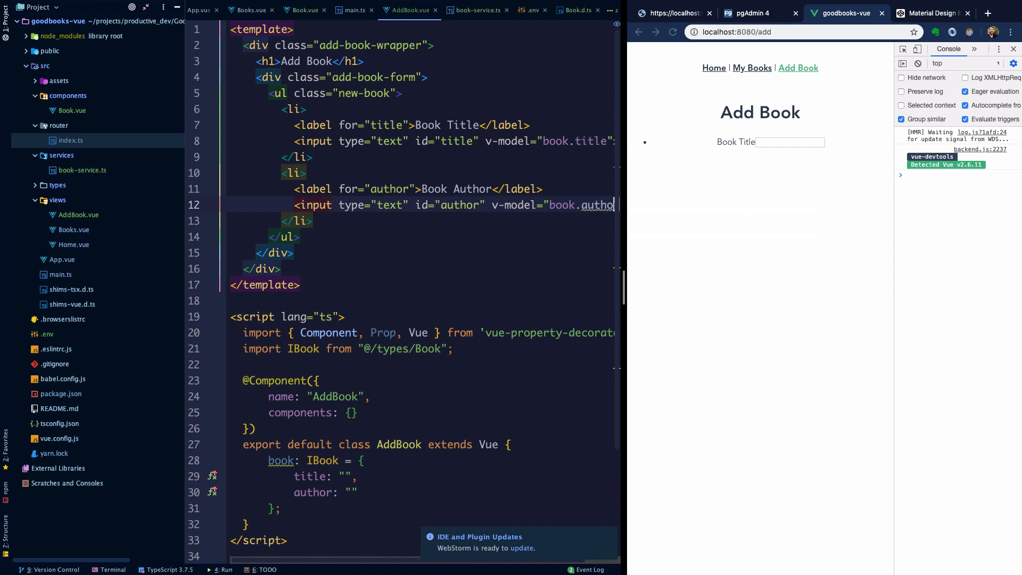
key("Escape")
- Put the title input's type, id, v-model and closing bracket each on its own line
key("Up")
key("Up")
key("Up")
key("Up")
key("Up")
key("Down")
key("Down")
key("Up")
key("alt+Right")
key("alt+Right")
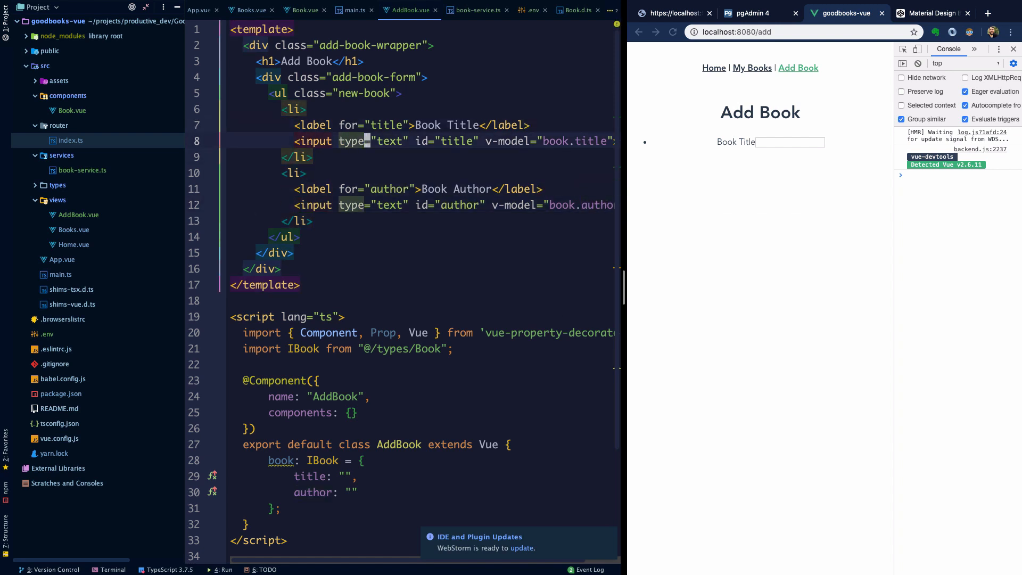
key("alt+Right")
key("alt+Left")
key("alt+Left")
key("Return")
key("alt+Right")
key("alt+Right")
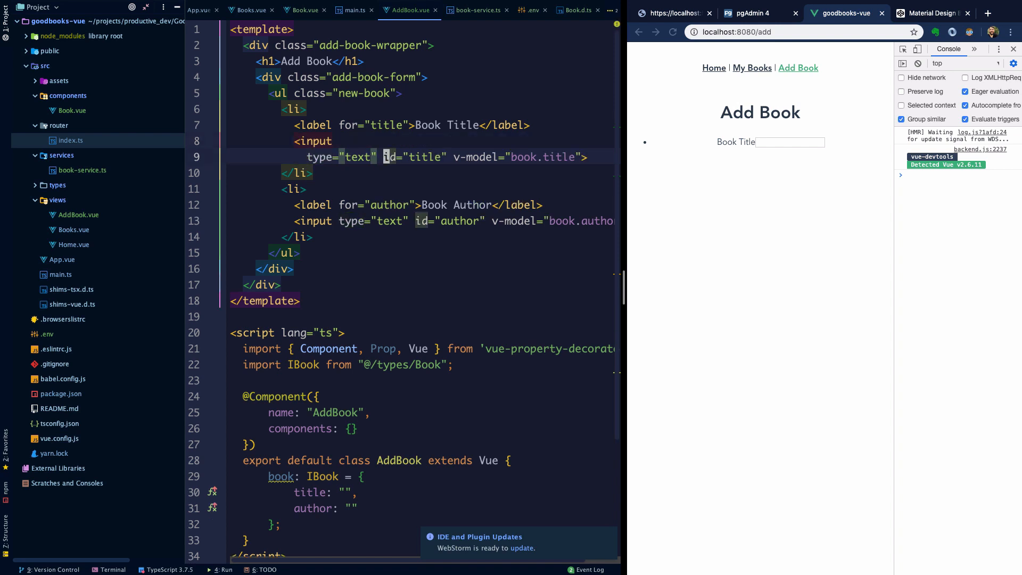
key("Return")
key("alt+Right")
key("alt+Right")
key("Return")
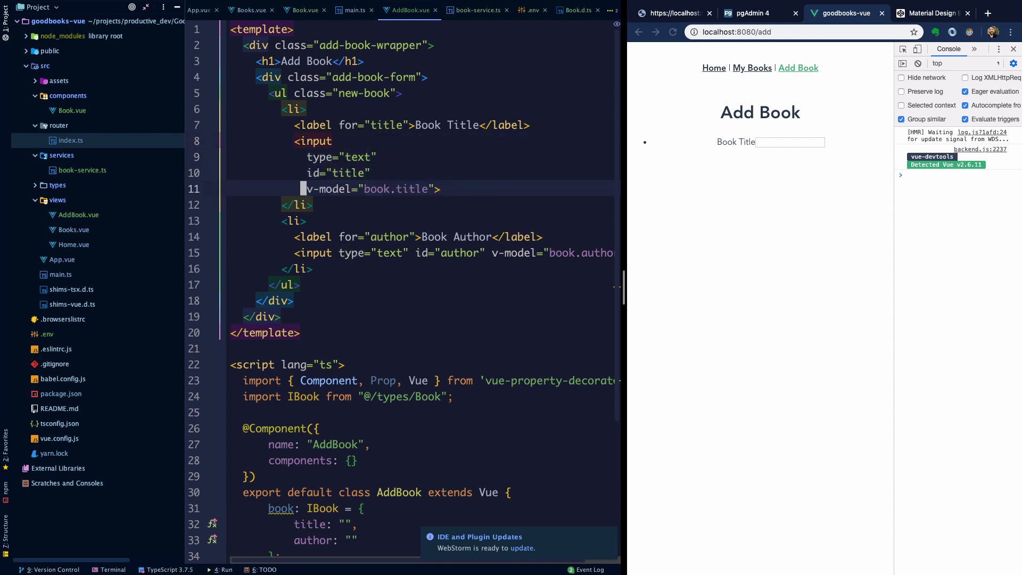
key("alt+Right")
key("alt+Right")
key("alt+Right")
key("Return")
key("Down")
key("Down")
key("Down")
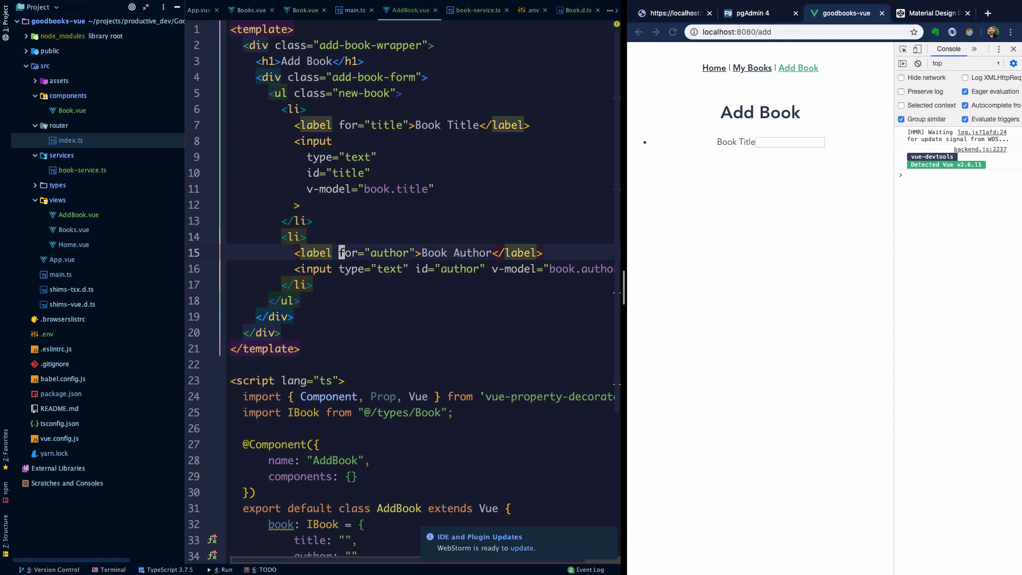
- Wrap the author input's type, id, v-model and closing bracket onto separate lines too
key("alt+Right")
key("alt+Left")
key("Return")
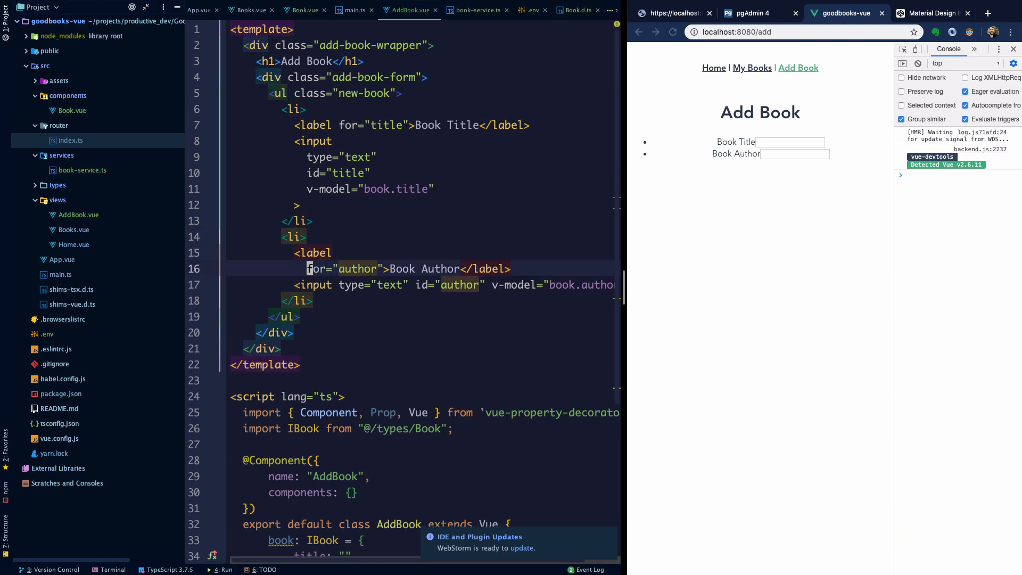
key("ctrl+z")
key("Down")
key("Return")
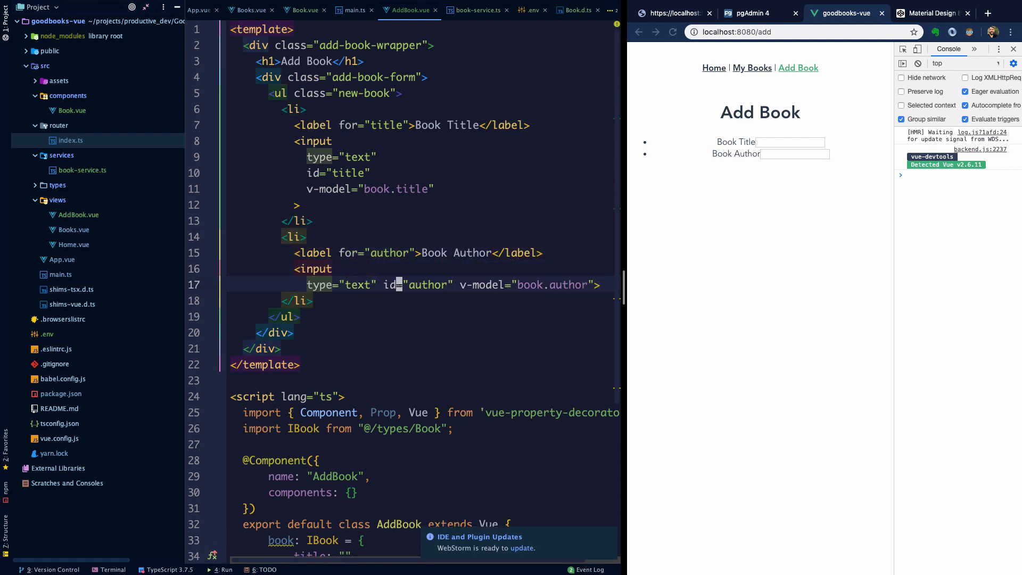
key("alt+Right")
key("alt+Right")
key("Return")
key("alt+Right")
key("alt+Right")
key("Right")
key("Right")
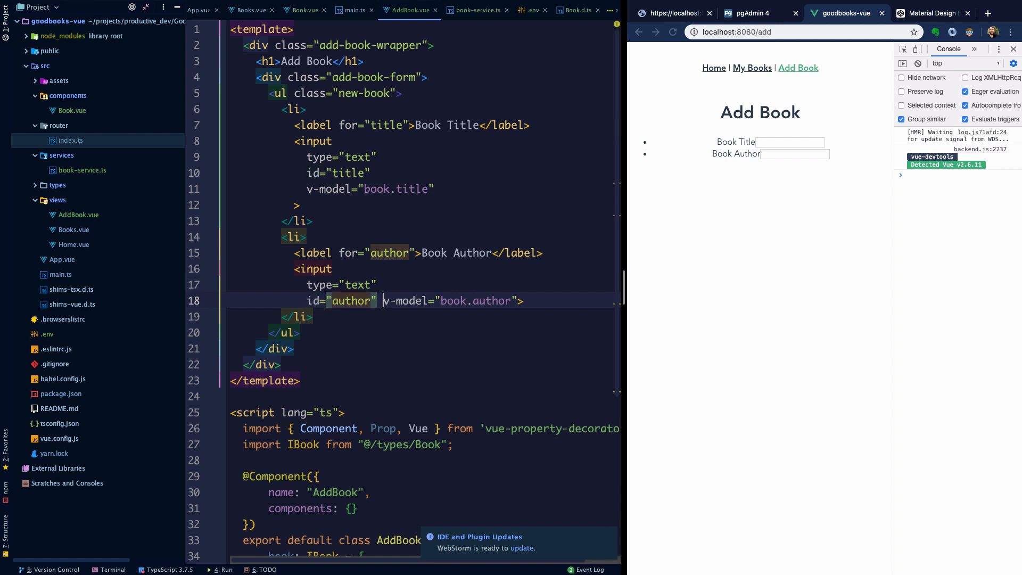
key("Return")
key("Up")
key("Down")
key("End")
key("Left")
key("Return")
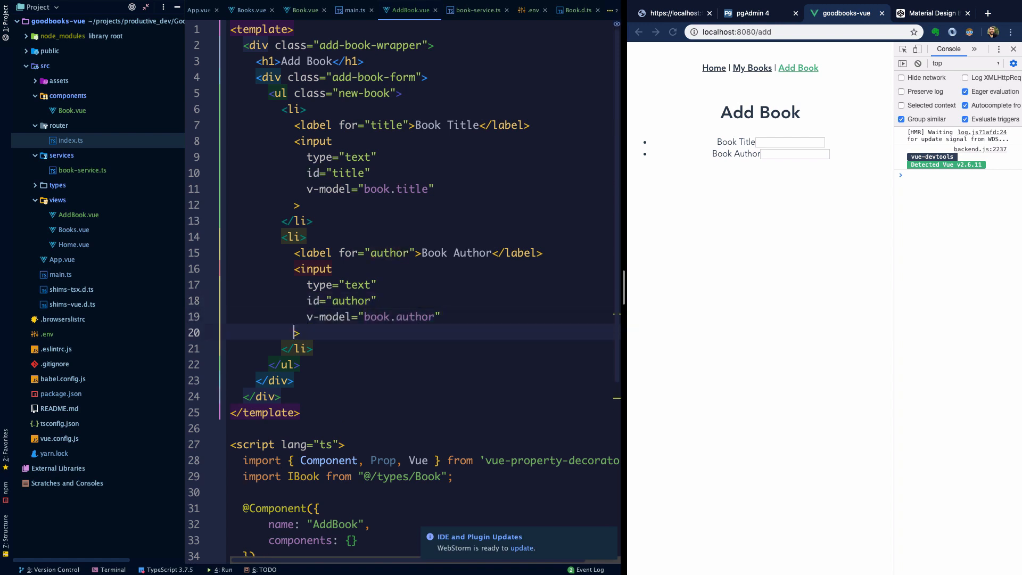
key("Down")
key("Down")
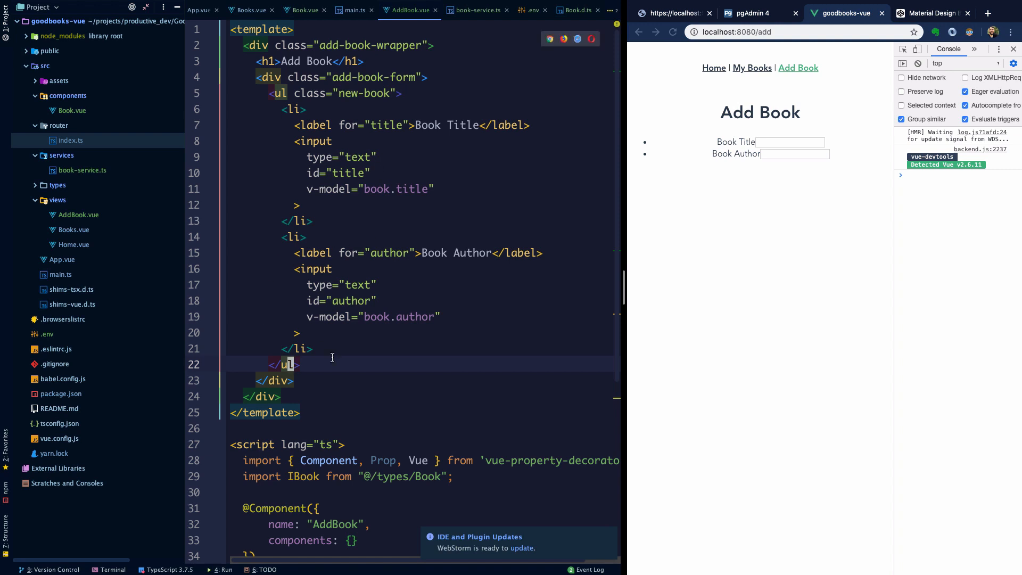
scroll(378, 324, "down", 5)
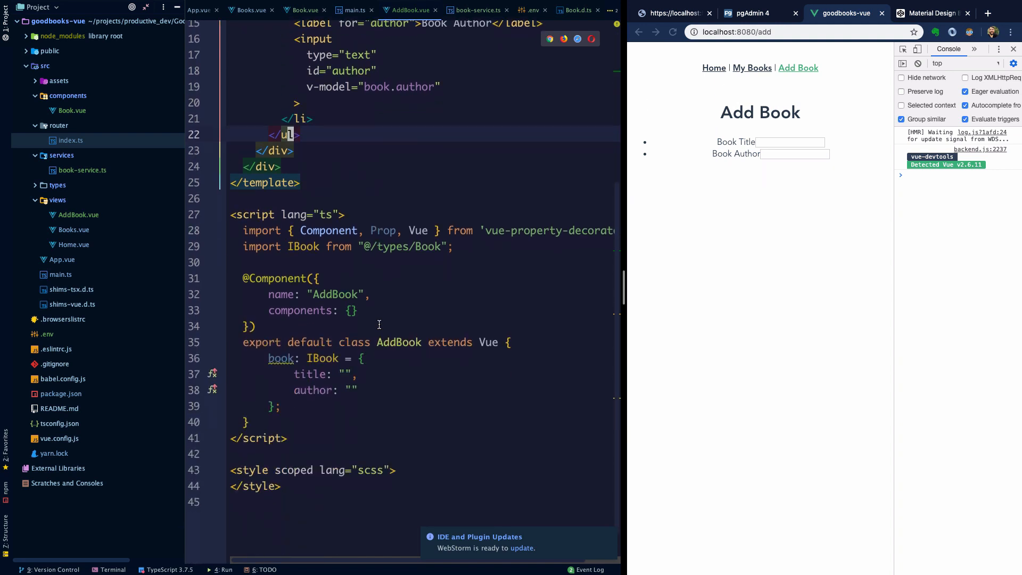
scroll(379, 324, "down", 1)
- Add scoped style rules for the form inputs and a bold block label rule
left_click(271, 452)
left_click(341, 433)
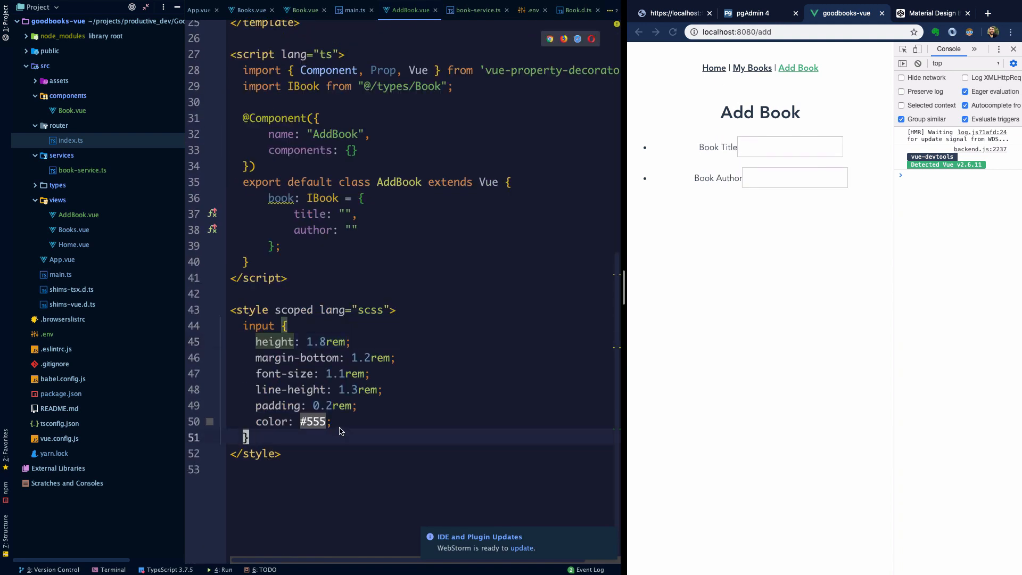
type("label  {     font-weight: bold;     display: block;     margin-bottom: 0.3rem;   }")
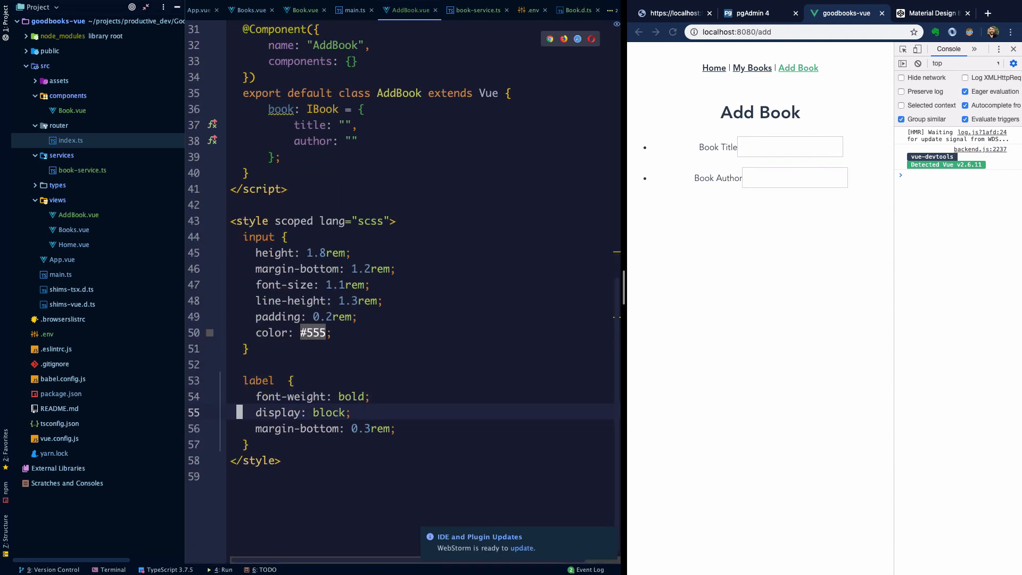
left_click(349, 253)
scroll(345, 259, "up", 5)
scroll(345, 257, "up", 4)
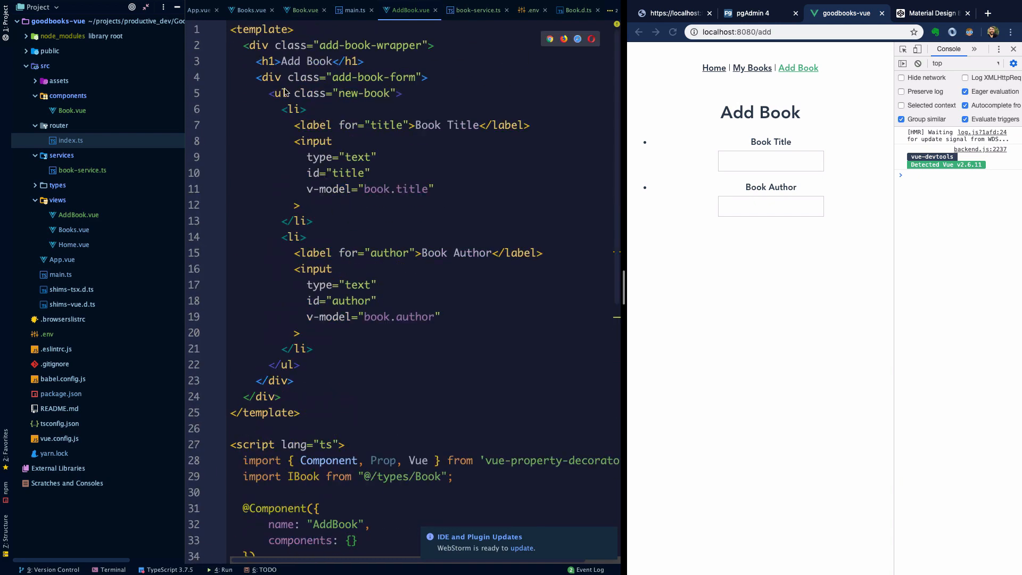
scroll(281, 151, "down", 8)
scroll(282, 151, "down", 1)
- Add a .new-book rule removing list bullets, padding and margin at the top of the styles
left_click(279, 218)
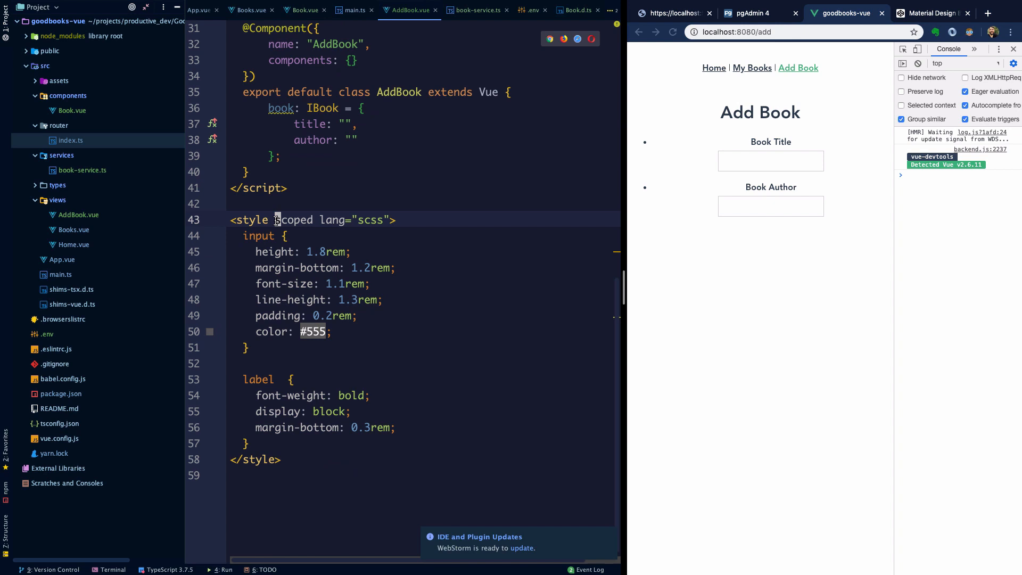
key("End")
key("Return")
type(".new")
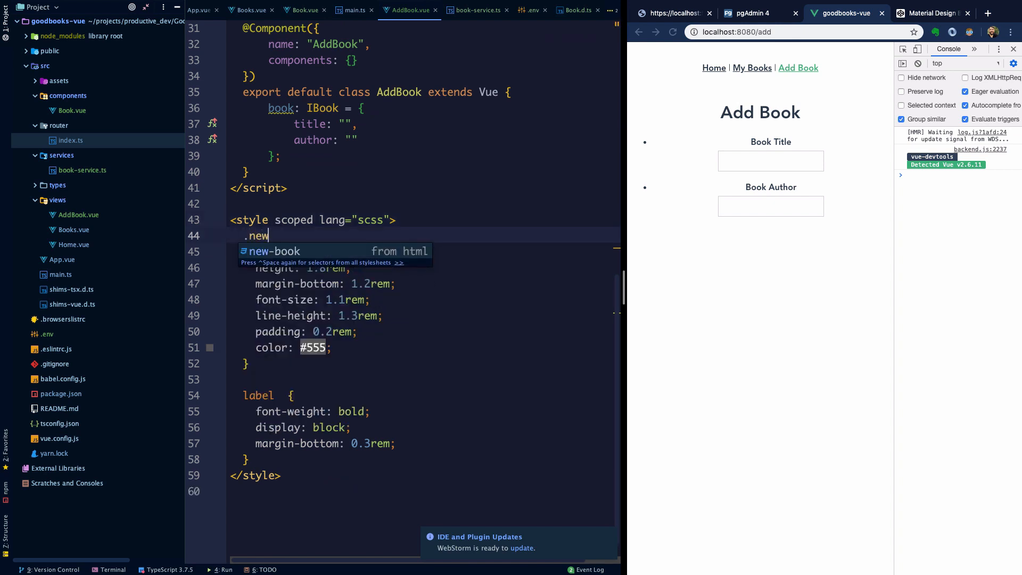
type("-book {")
key("Return")
type("list-style: none; padding: 0; margin: 0;")
key("BackSpace")
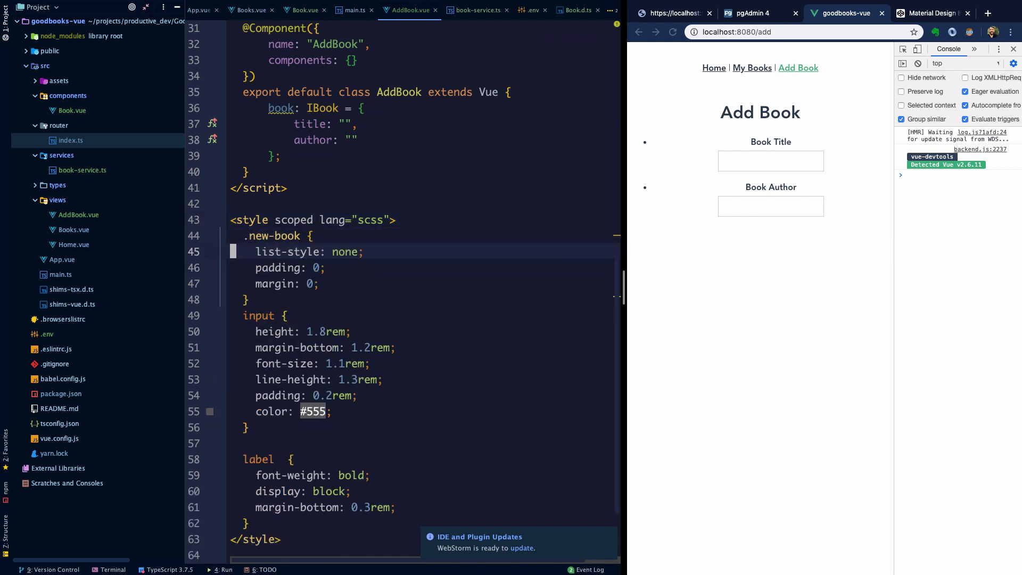
key("Down")
key("Down")
key("Down")
key("End")
key("Return")
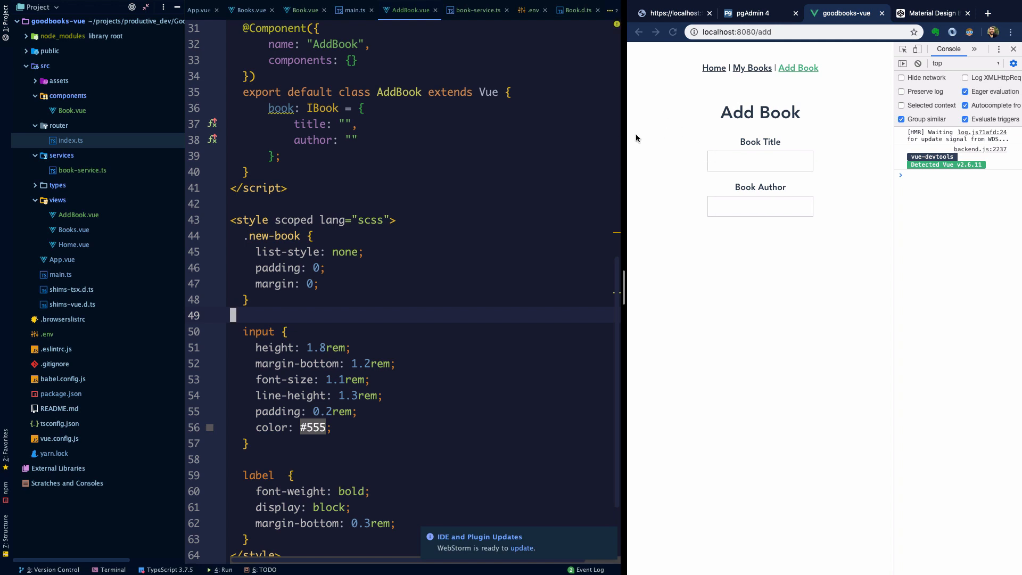
- Widen the browser, try the Book Title and Book Author fields, then narrow it to reveal the editor
left_click_drag(627, 137, 368, 143)
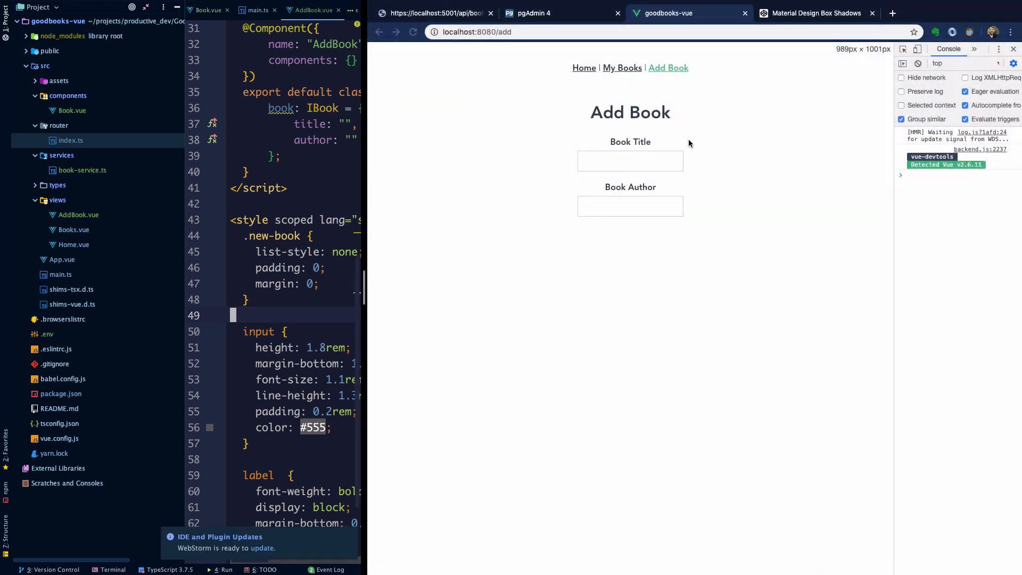
left_click(619, 158)
left_click(628, 202)
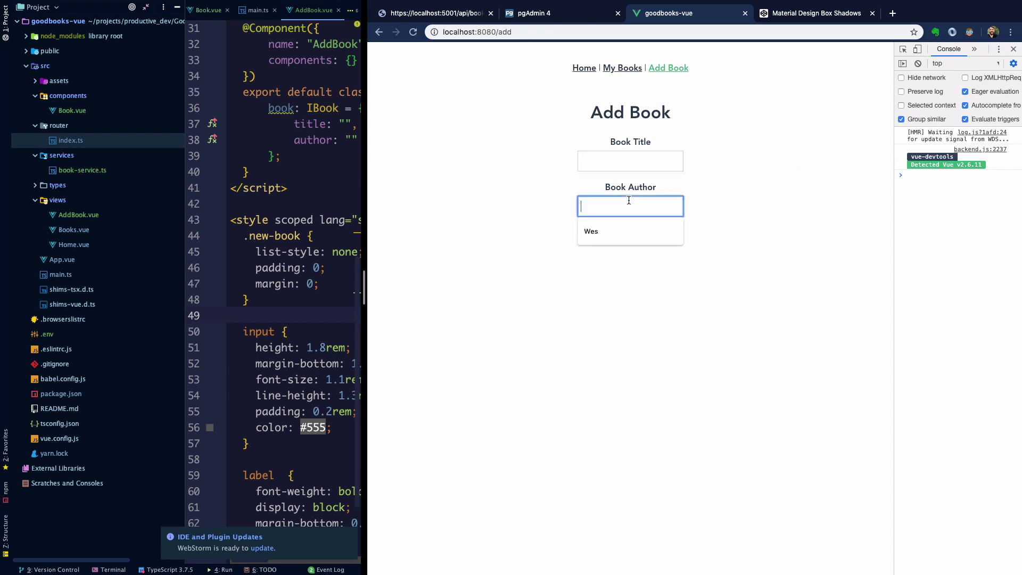
left_click(637, 161)
left_click(448, 170)
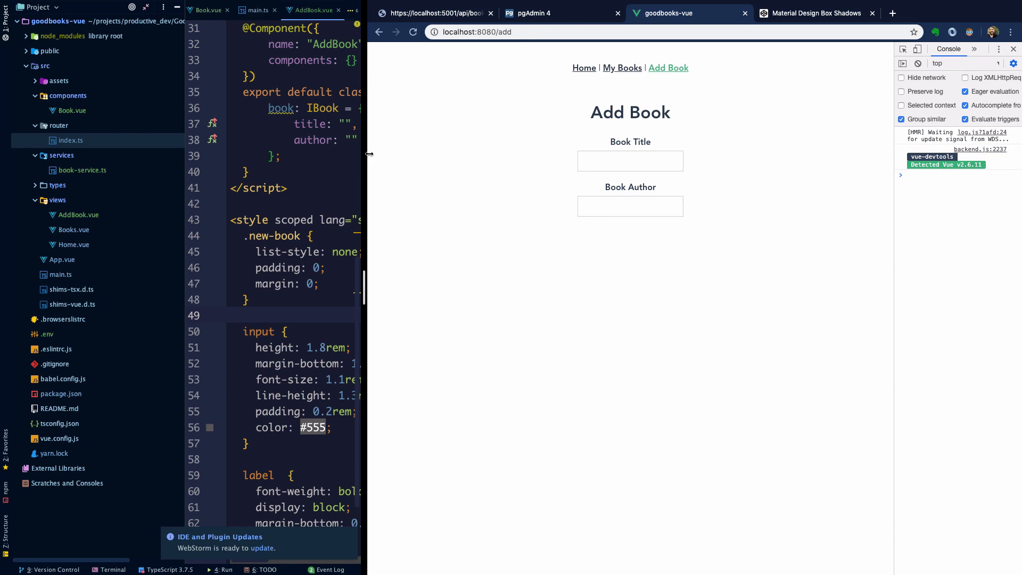
mouse_move(370, 154)
left_mouse_down()
mouse_move(712, 165)
mouse_move(621, 159)
left_mouse_up()
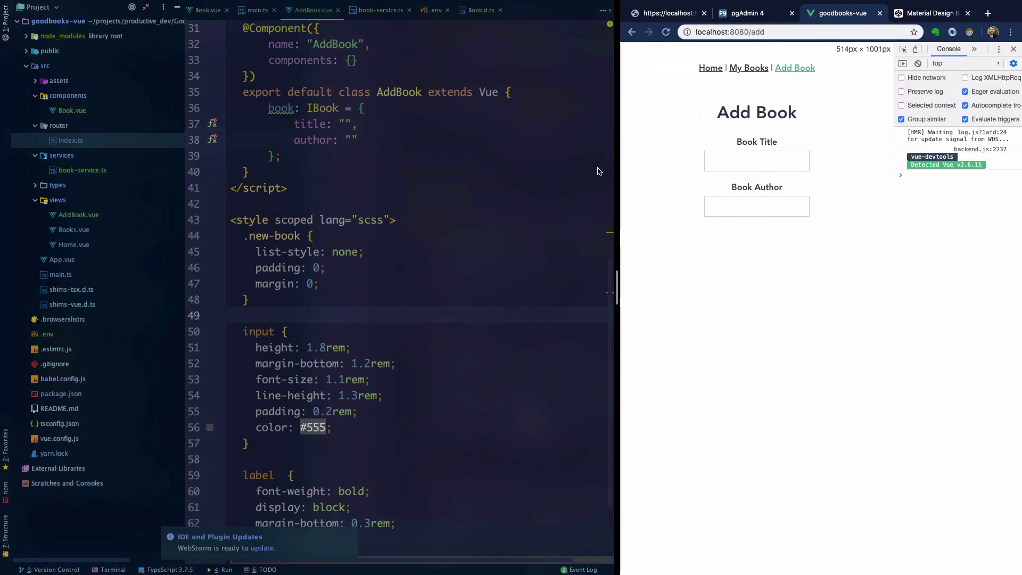
left_click(416, 339)
key("super+Home")
key("Down")
key("Down")
key("Down")
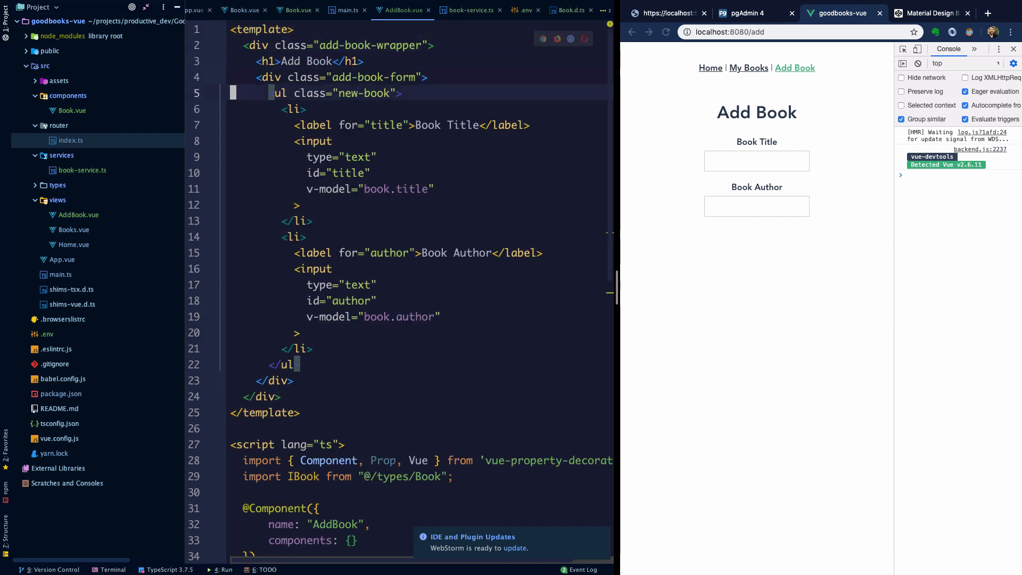
key("Down")
key("Down")
key("Down")
key("Down")
key("Down")
key("Down")
key("End")
key("Return")
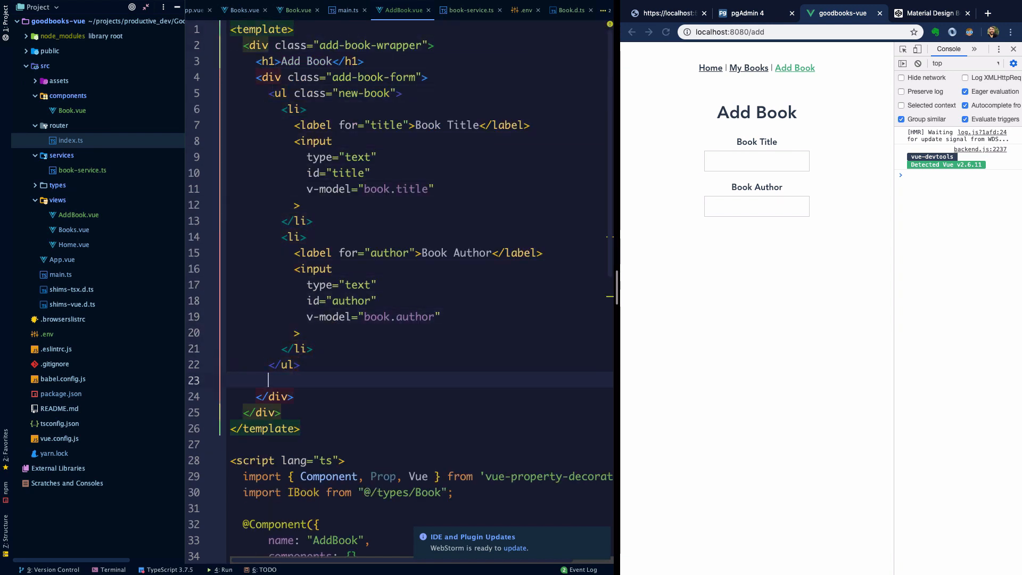
type("<bu")
key("Return")
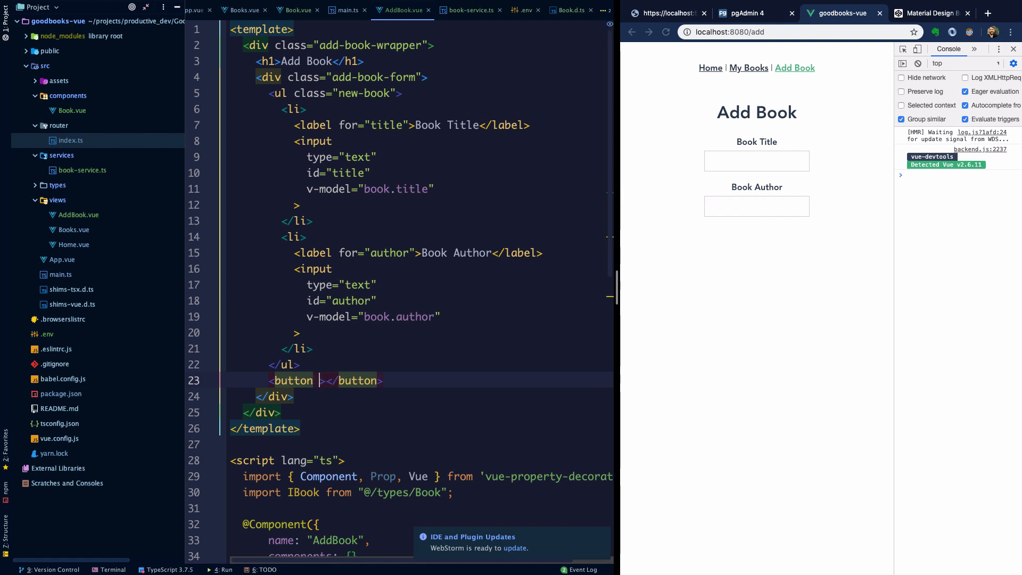
type("@l")
key("BackSpace")
type("cli")
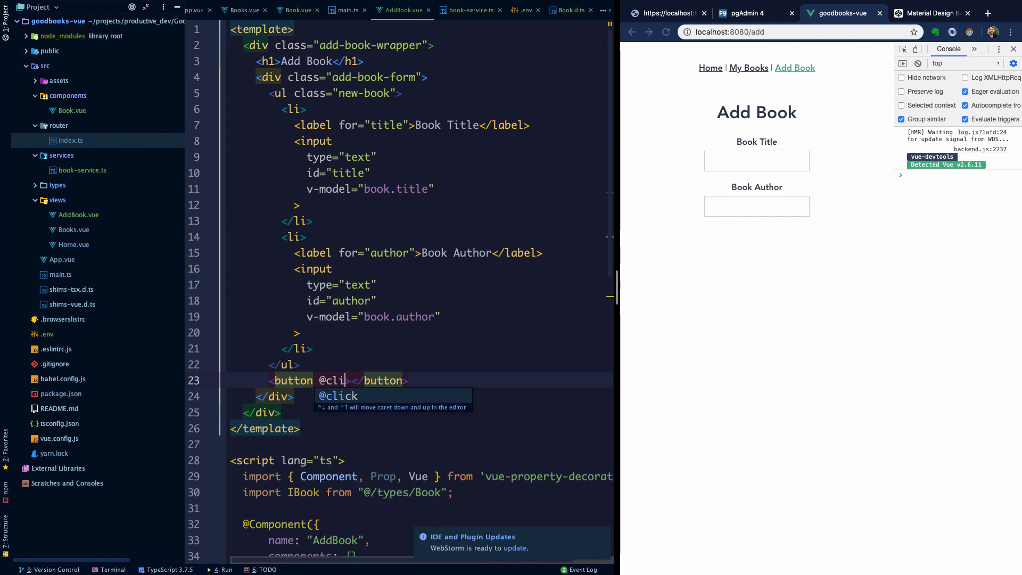
type("ck=\"")
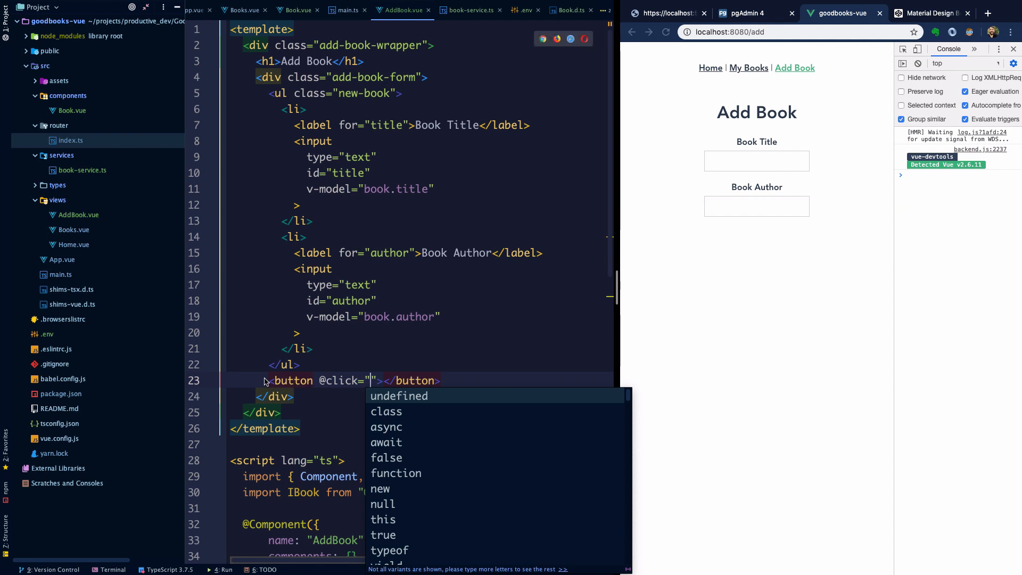
mouse_move(324, 337)
type("submit")
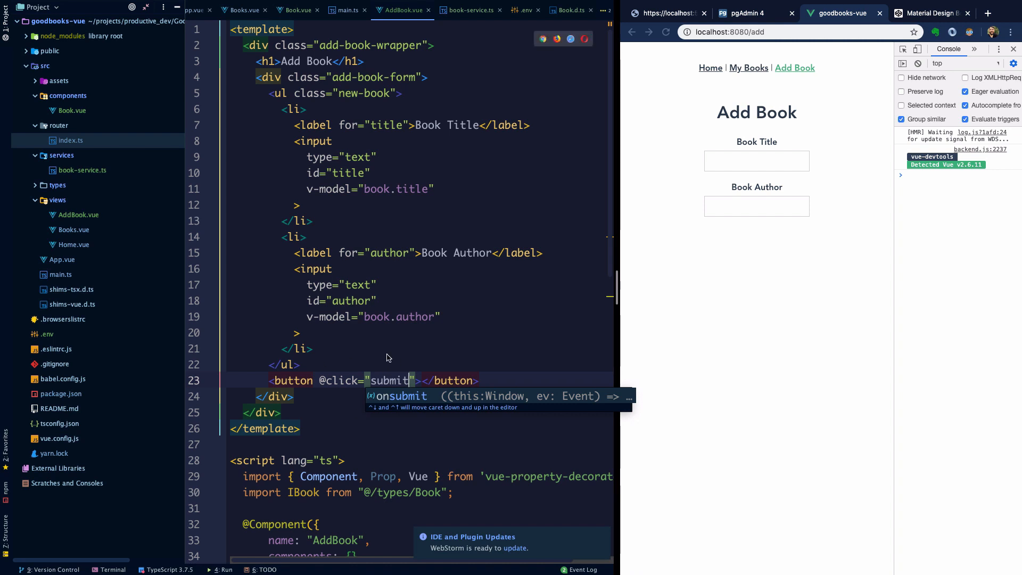
type("Book")
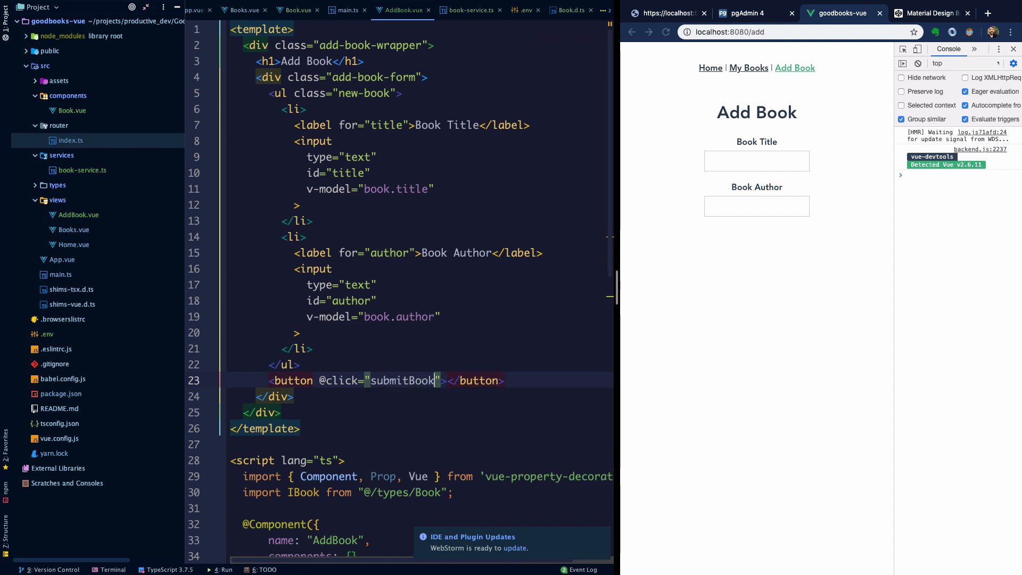
key("Right")
key("Right")
type("Add Boo")
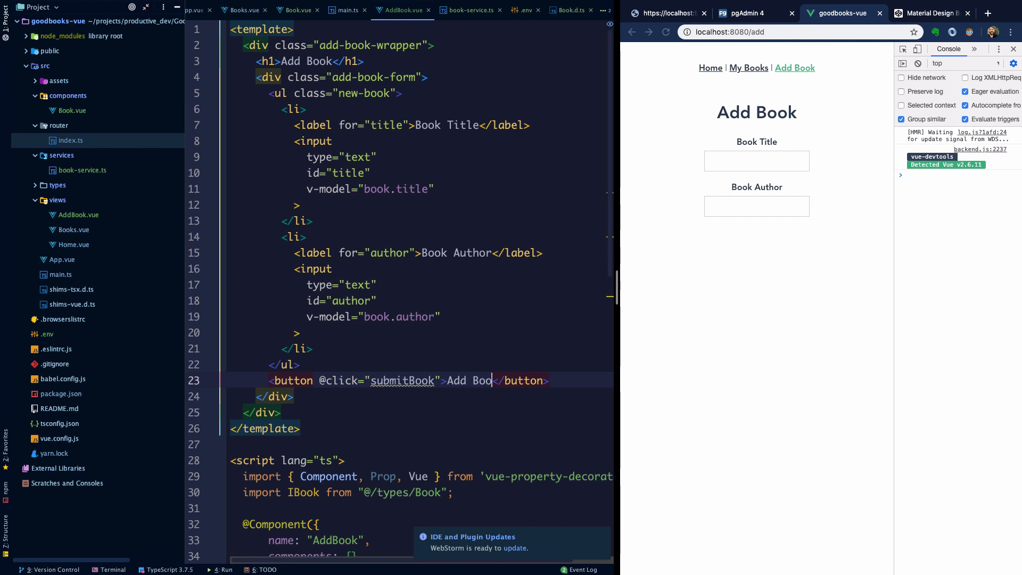
type("k")
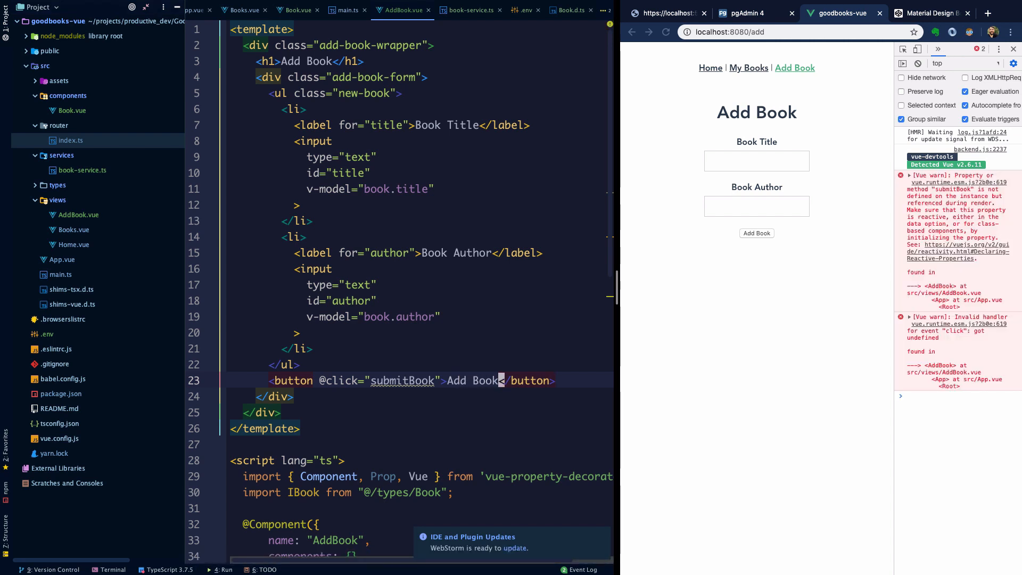
key("Up")
key("Up")
key("Down")
key("Down")
scroll(368, 401, "down", 3)
scroll(368, 401, "down", 2)
- Review the submitBook binding and define an empty addBook() method after the book data
double_click(392, 257)
left_click(403, 256)
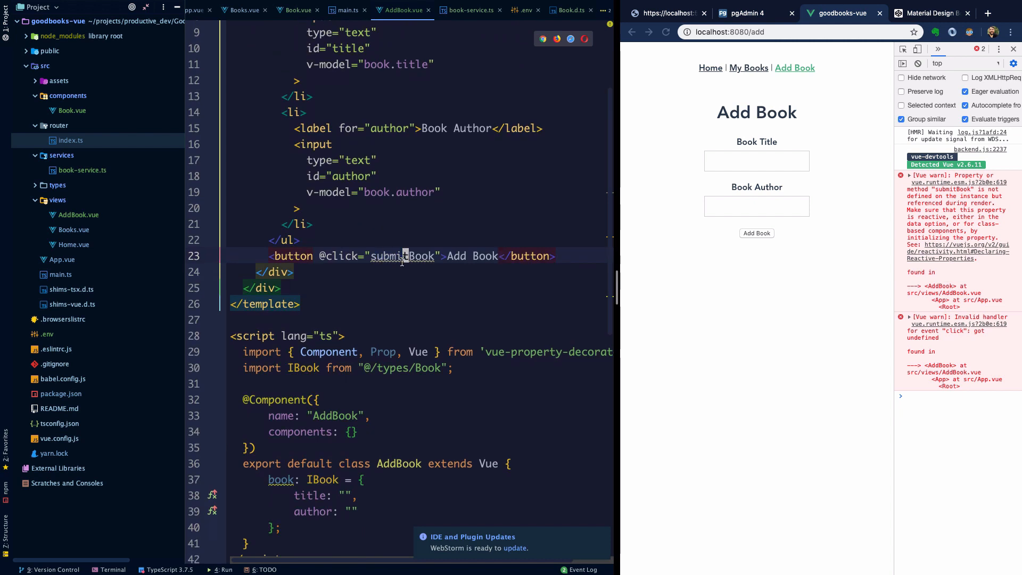
scroll(403, 261, "down", 3)
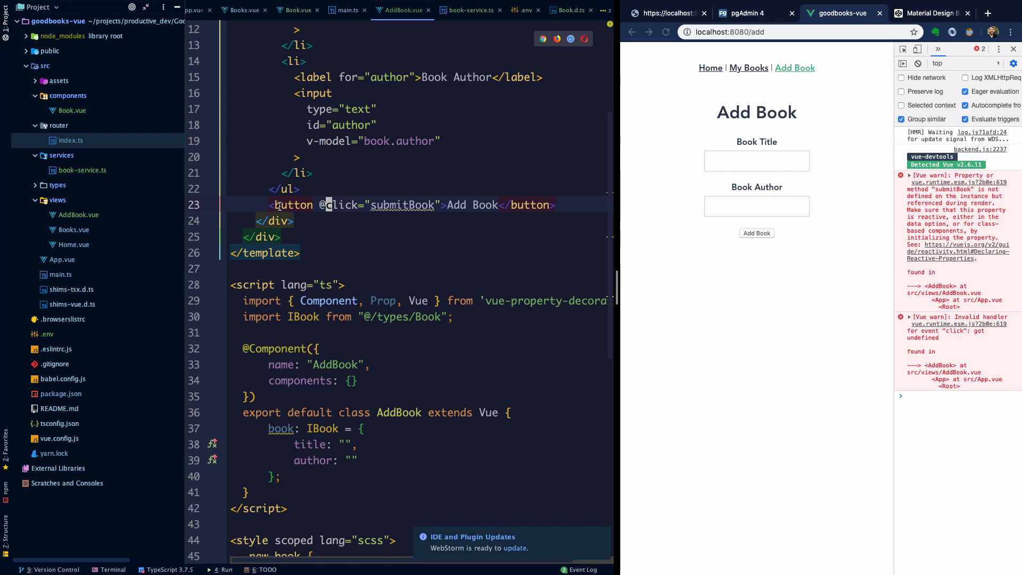
left_click(366, 206)
scroll(285, 338, "down", 2)
scroll(285, 338, "down", 3)
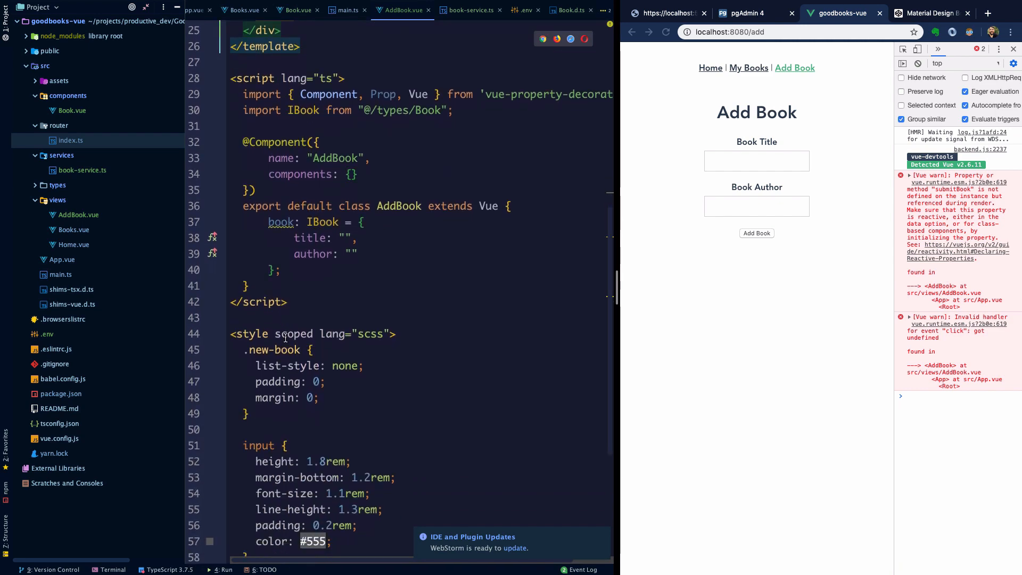
scroll(285, 338, "down", 3)
scroll(285, 338, "down", 2)
scroll(285, 337, "up", 1)
scroll(285, 338, "up", 3)
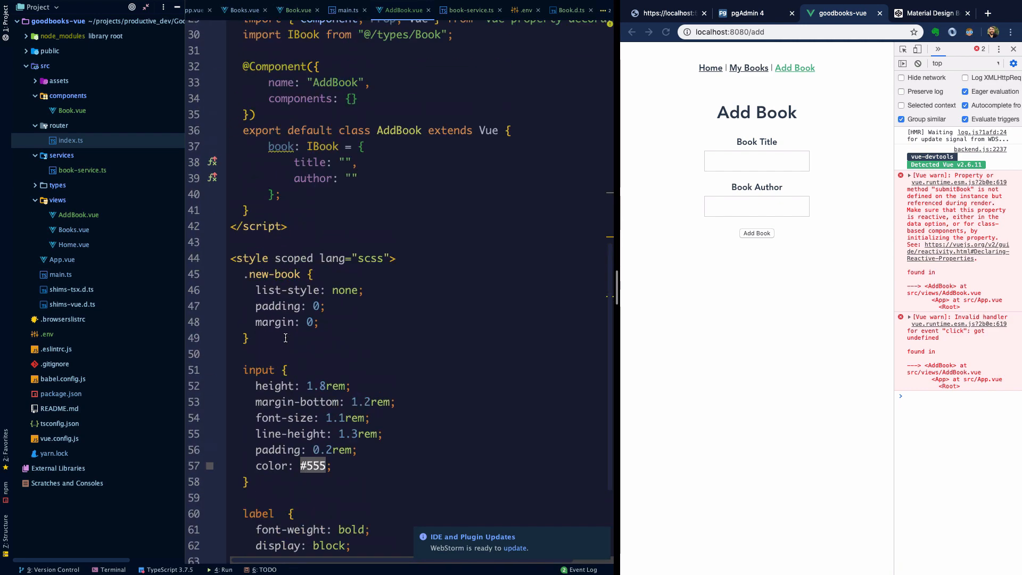
scroll(285, 337, "up", 3)
scroll(286, 338, "up", 2)
left_click(300, 391)
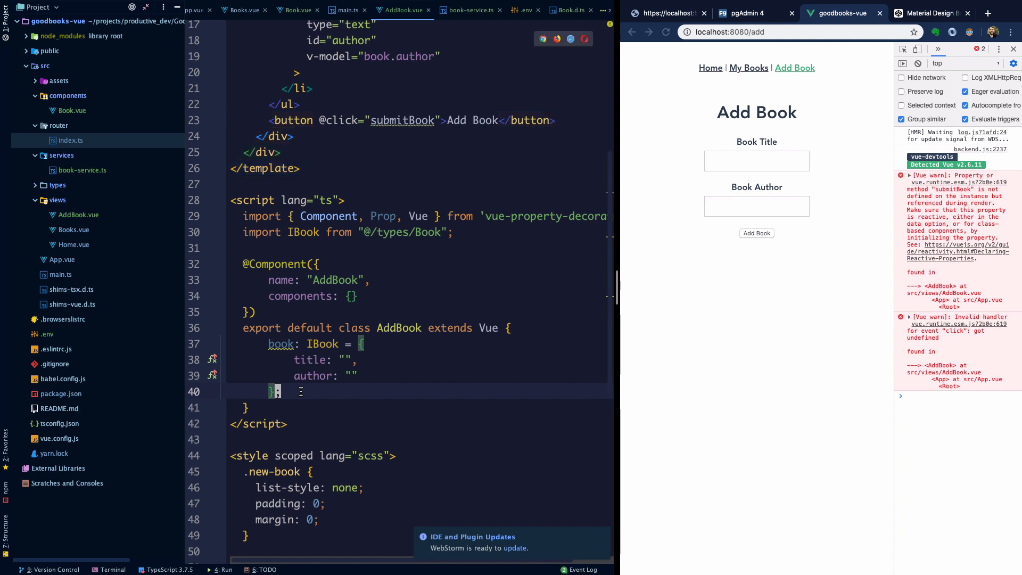
key("Return")
key("Return")
type("addBoo")
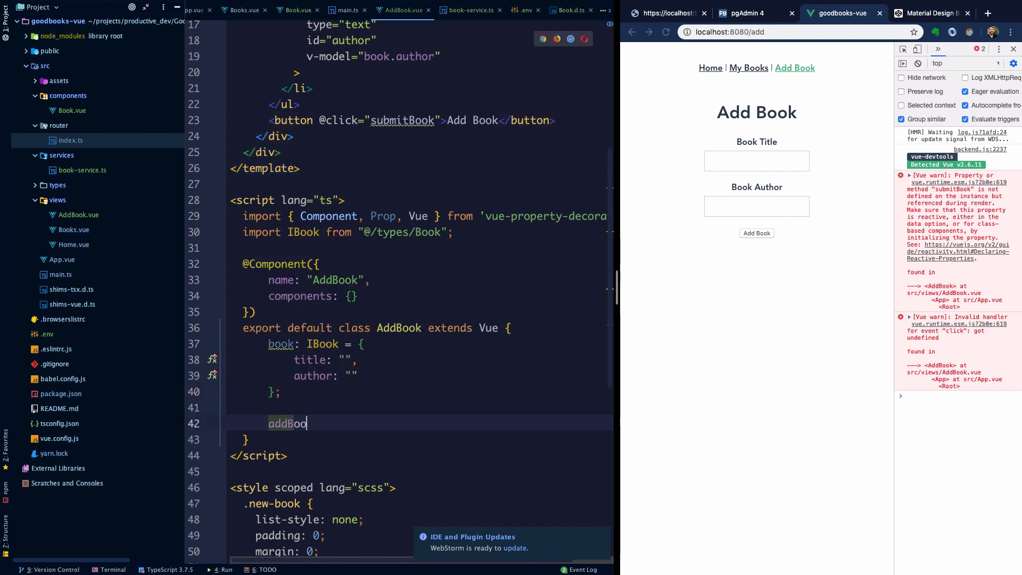
type("k() {")
key("Return")
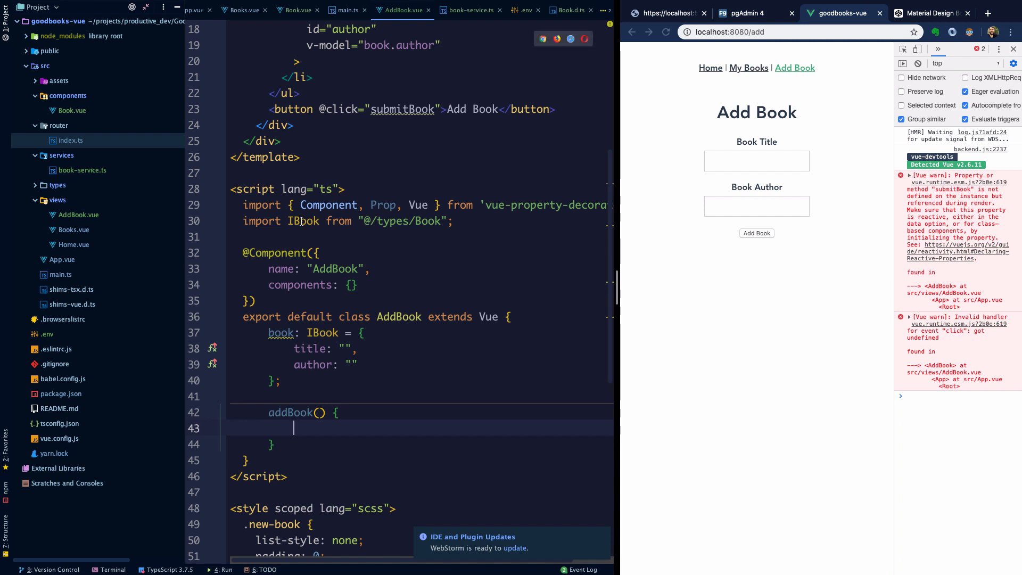
- Create a bookService instance below the imports, auto-importing BookService
left_click(460, 221)
key("Return")
key("Return")
type("const")
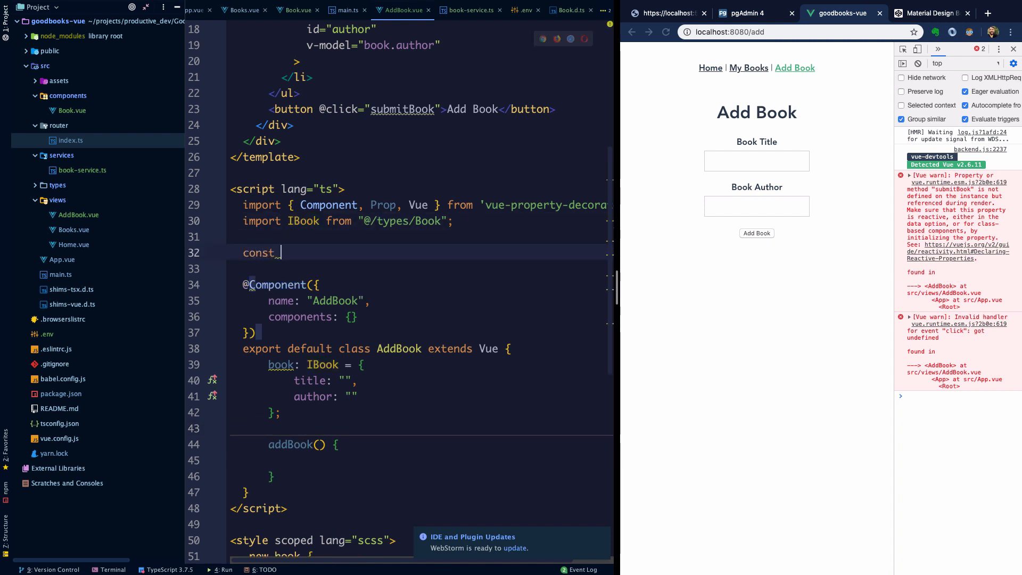
type("bookService = n")
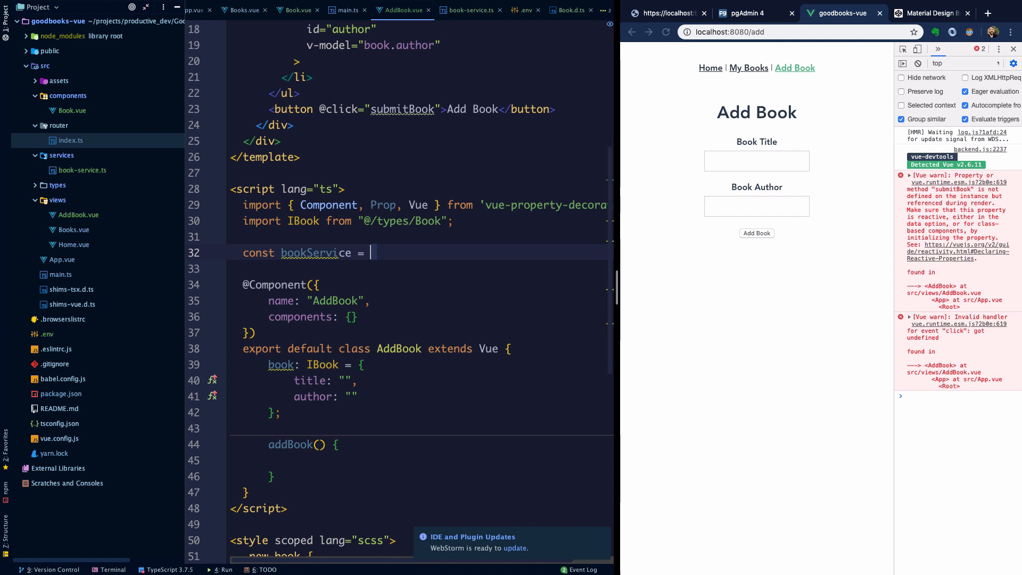
type("ew B")
key("BackSpace")
type("Book")
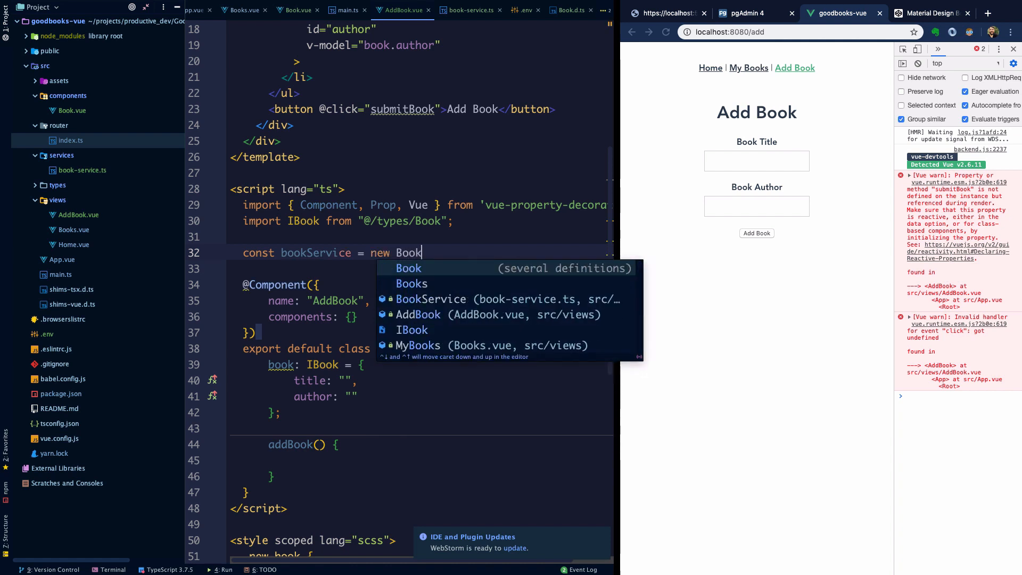
type("Service();")
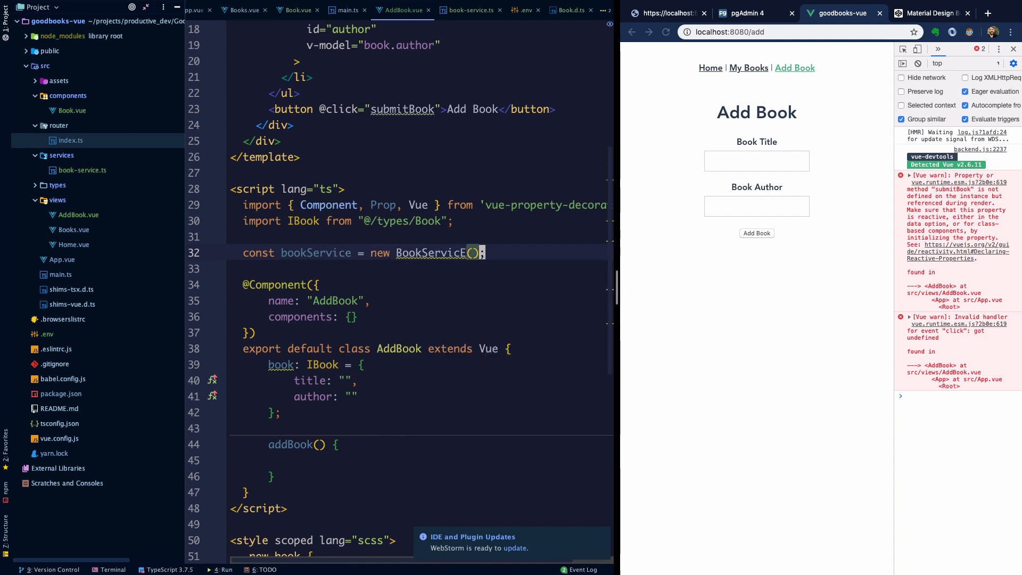
key("Down")
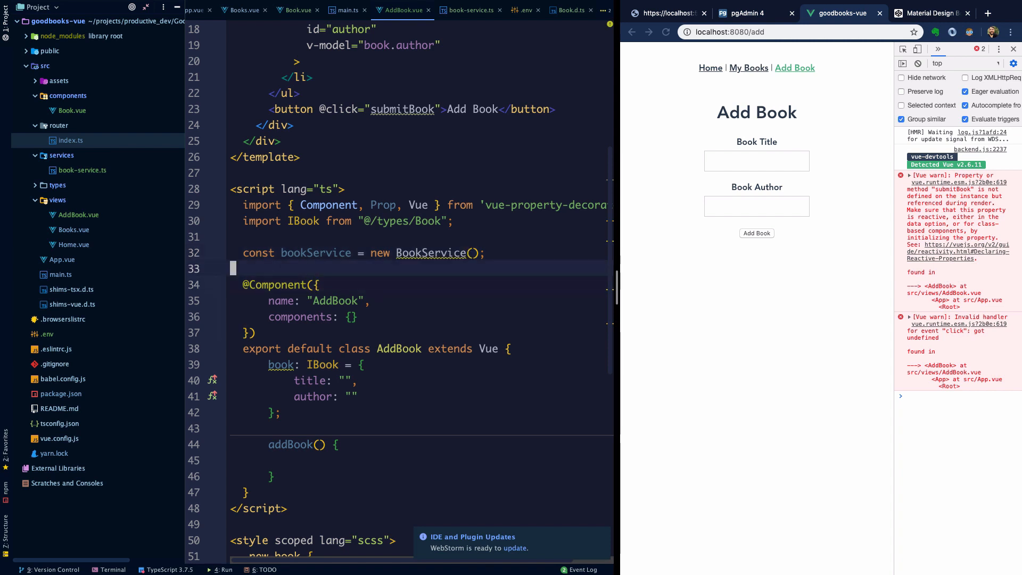
key("Up")
key("alt+Return")
key("Return")
key("Down")
scroll(283, 397, "down", 2)
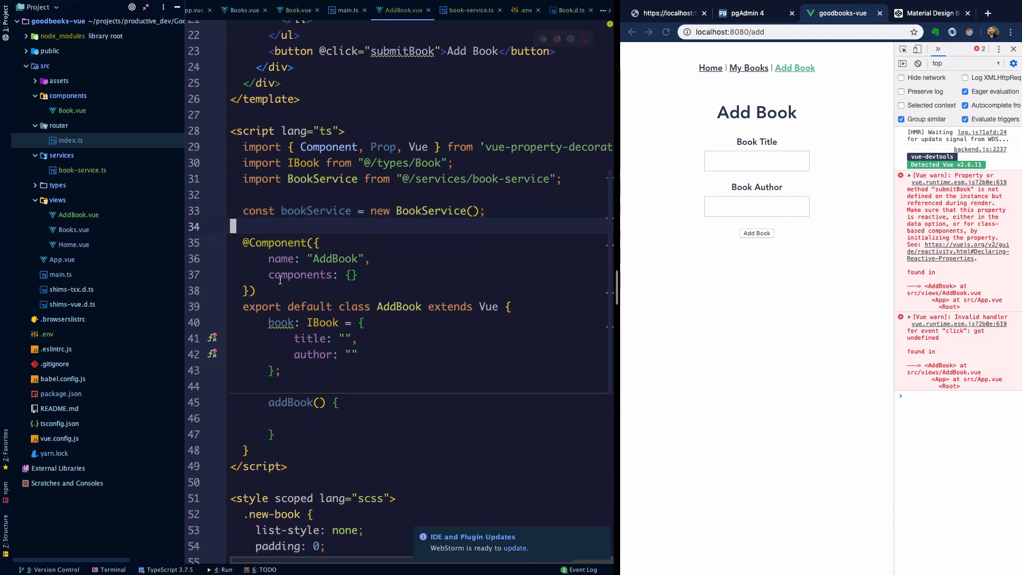
- Make addBook() call bookService.addNewBook(this.book)
left_click(284, 397)
key("Up")
key("Down")
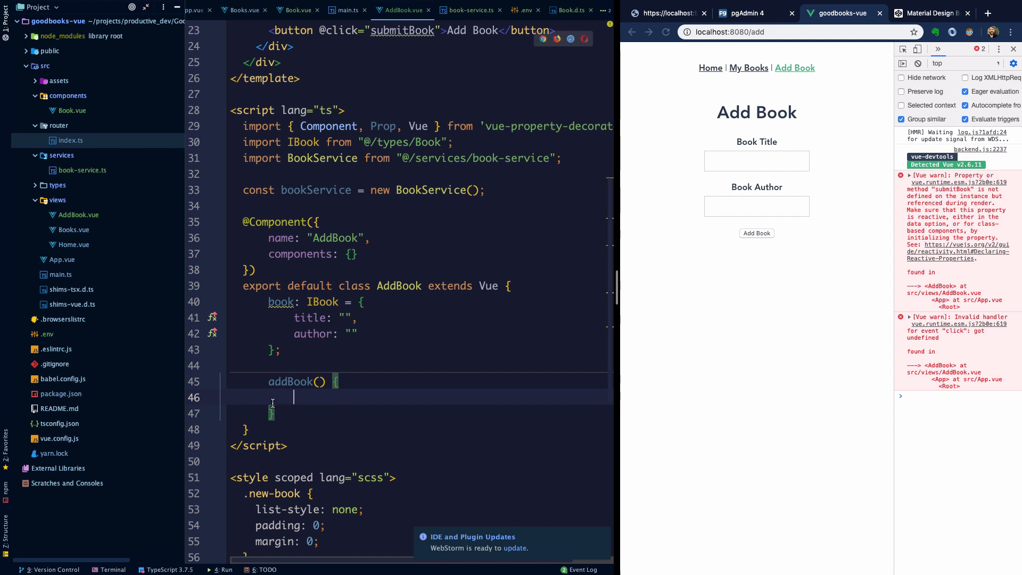
type("th")
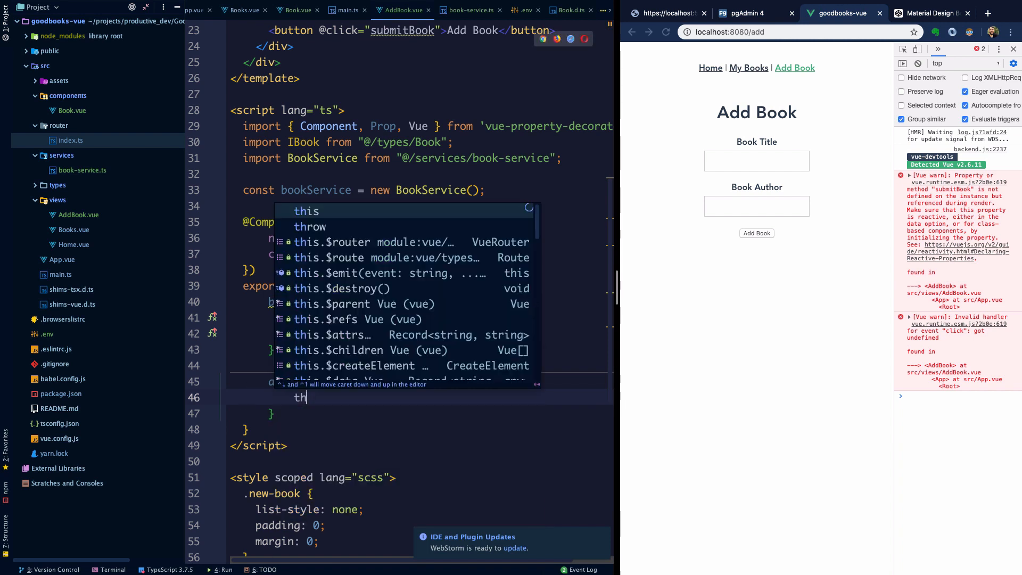
type("is.boo")
key("BackSpace")
key("BackSpace")
key("BackSpace")
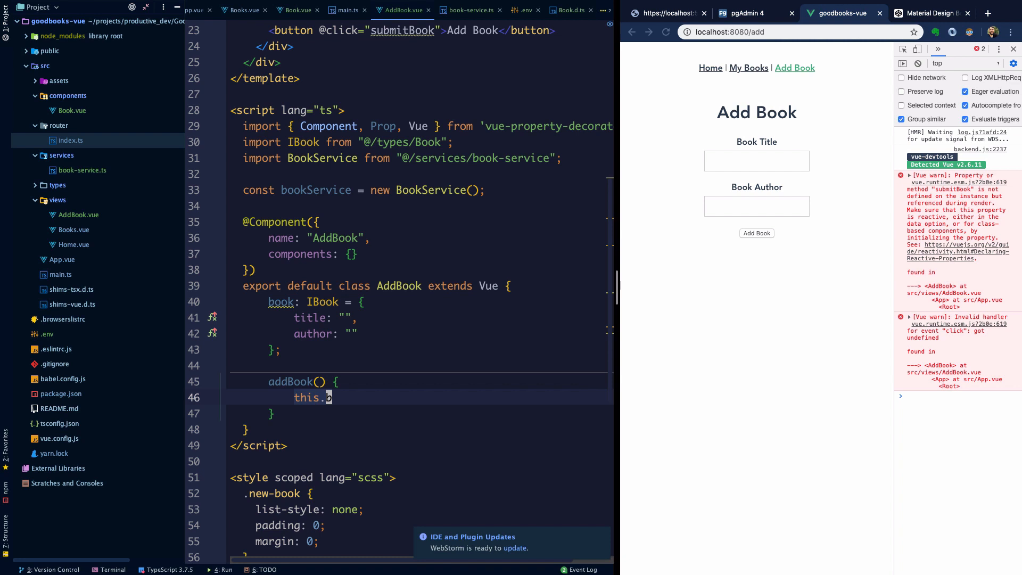
key("BackSpace")
key("BackSpace")
key("BackSpace")
type("boo")
key("Return")
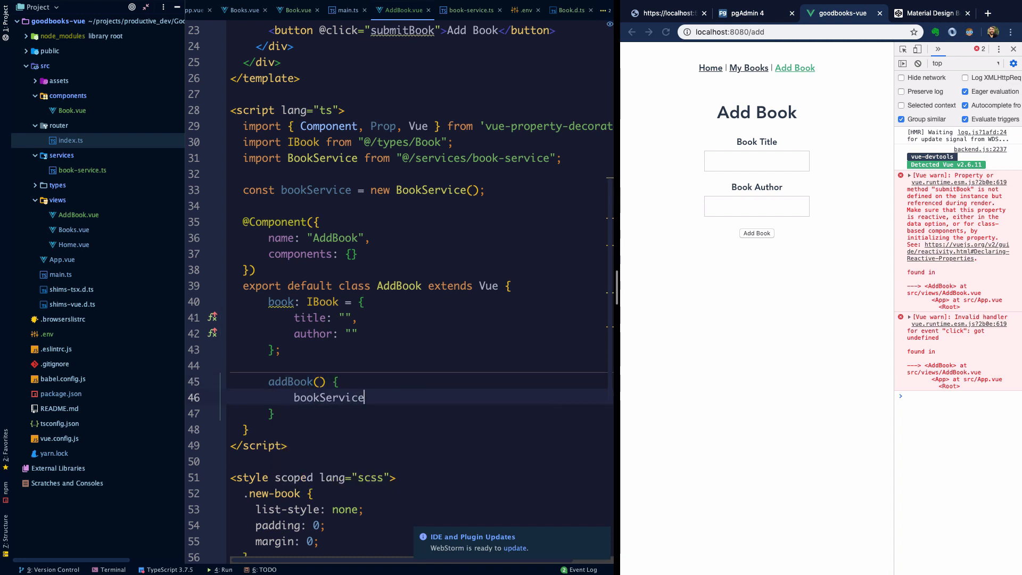
type(".")
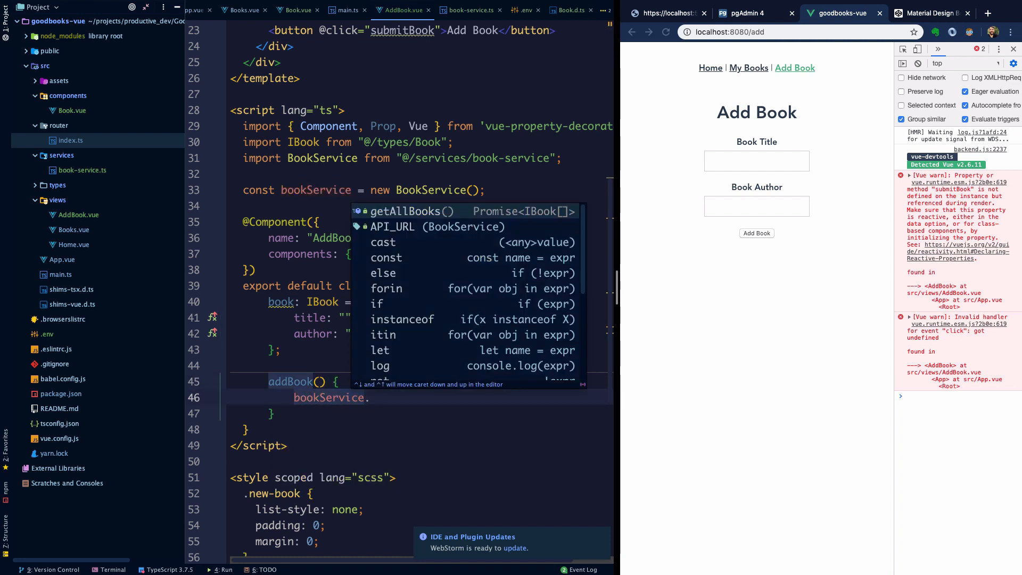
type("addN")
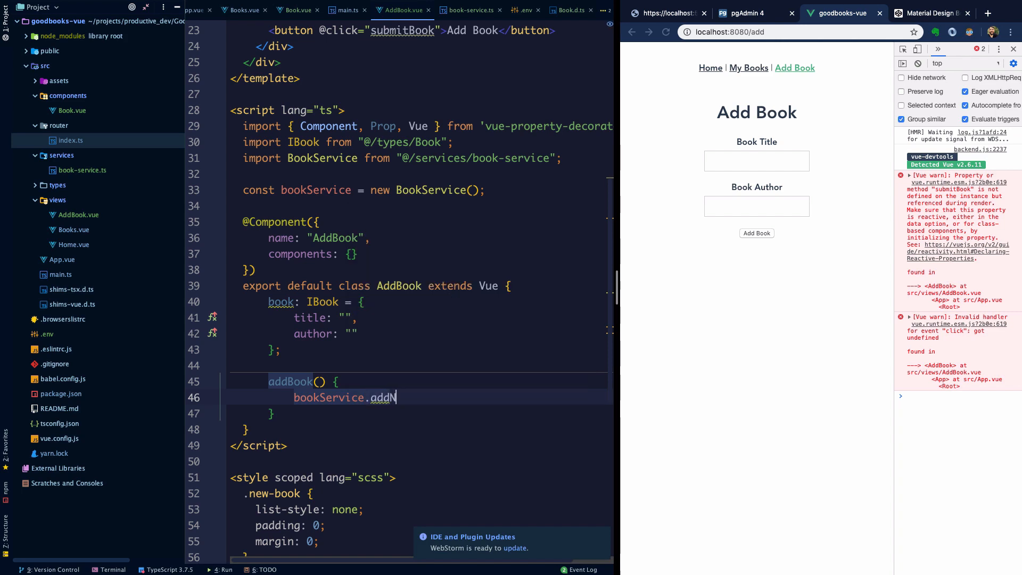
type("ewBook()")
key("Up")
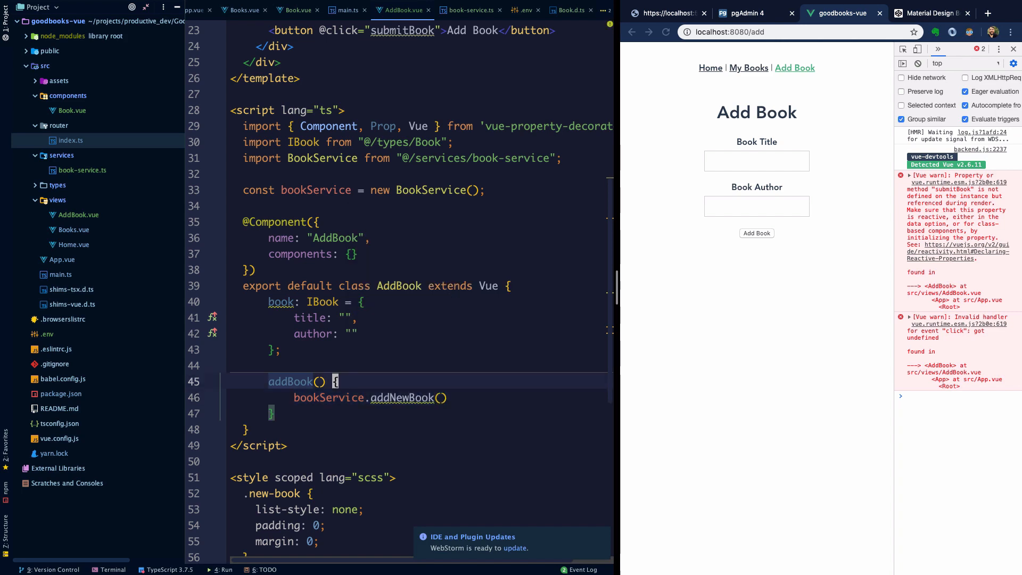
key("Down")
type("his.")
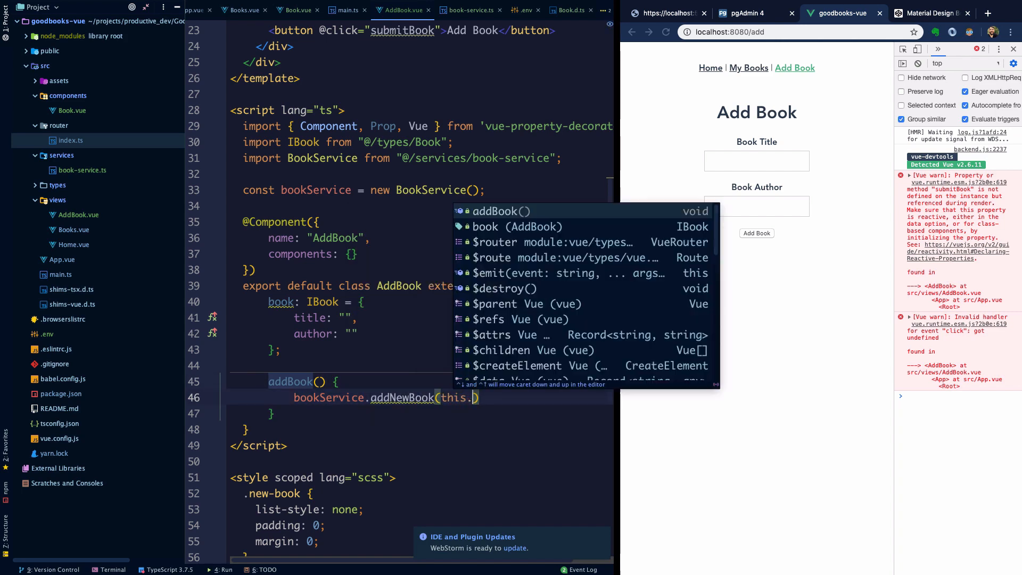
type("book")
key("End")
type(";")
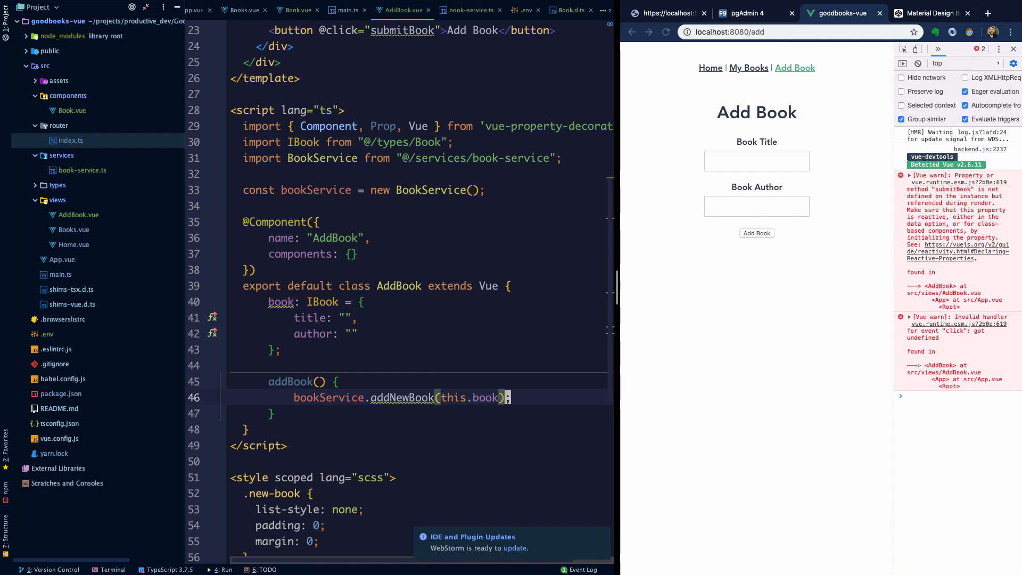
scroll(382, 324, "up", 5)
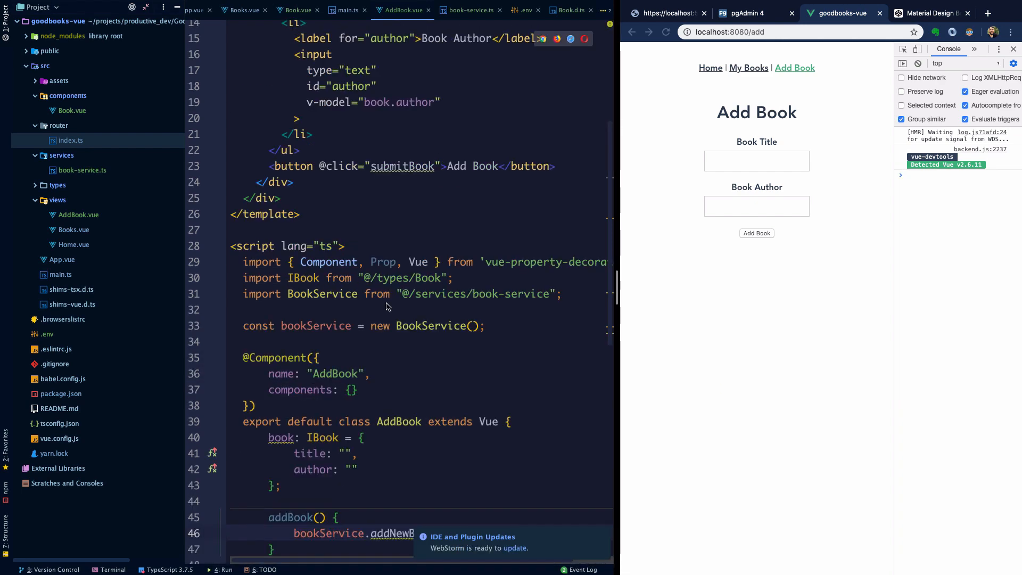
scroll(382, 323, "down", 3)
scroll(382, 323, "up", 3)
double_click(402, 213)
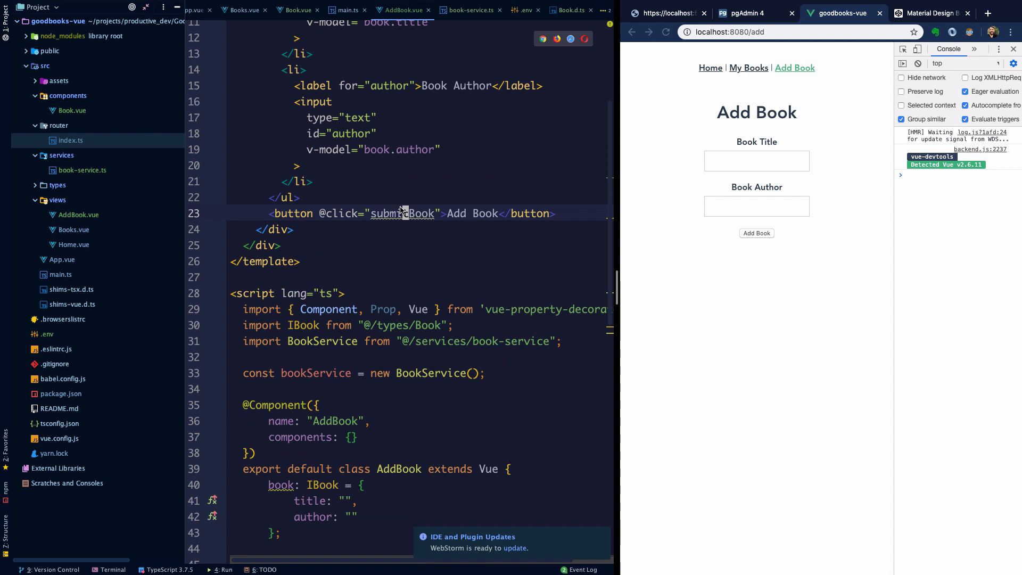
type("addBook")
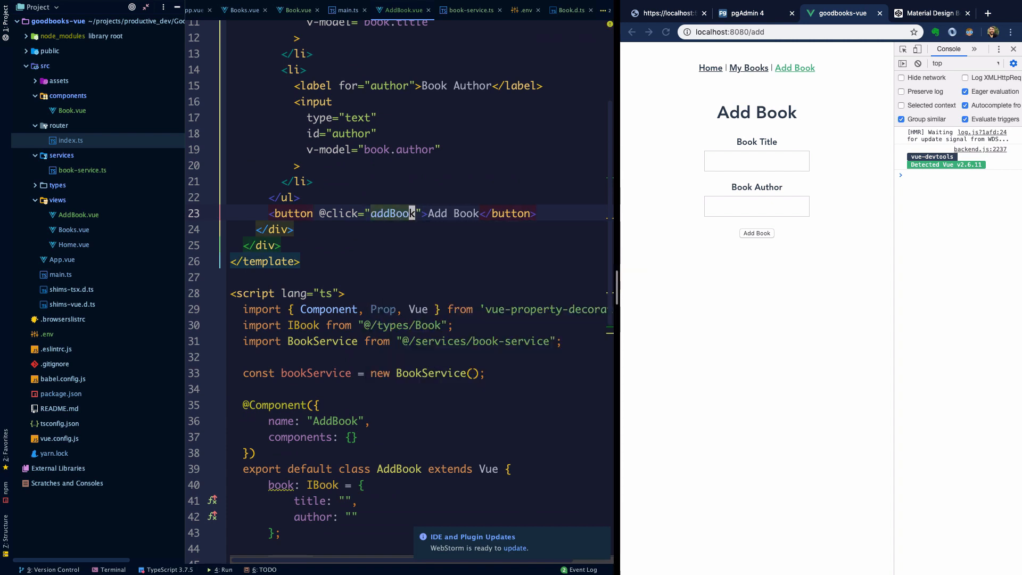
left_click(292, 229)
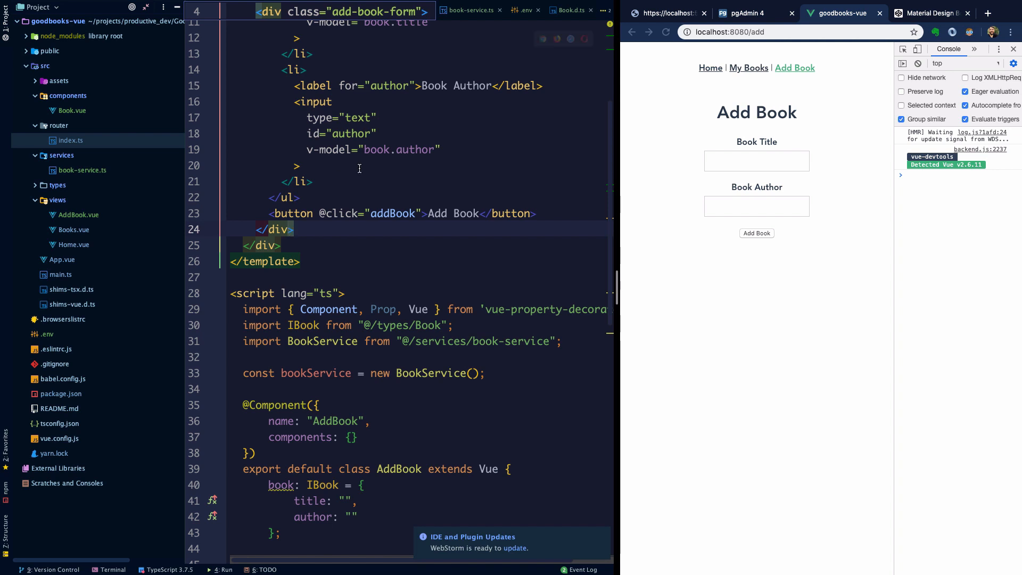
left_click(325, 213)
key("Return")
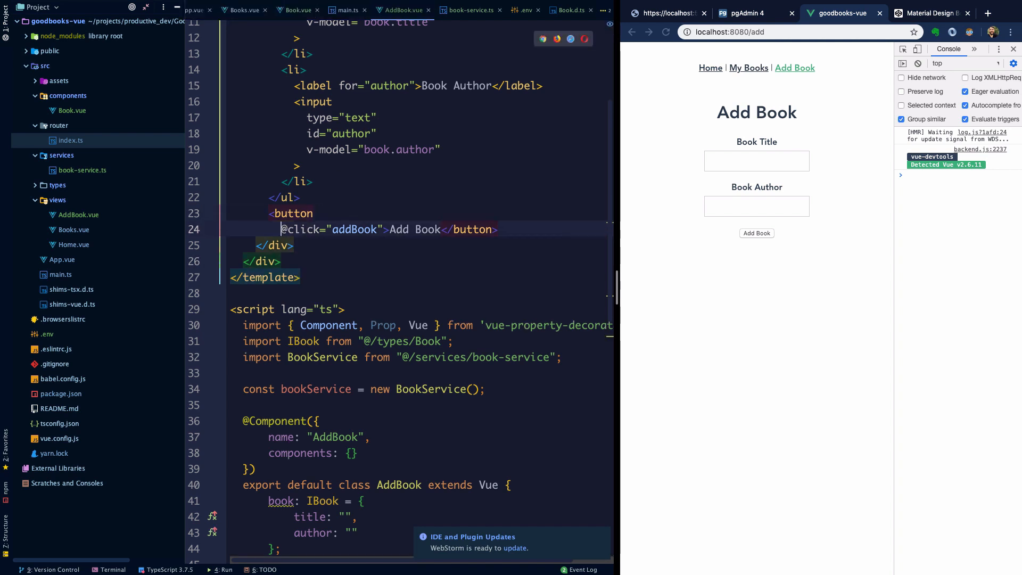
key("alt+Right")
key("alt+Right")
key("alt+Up")
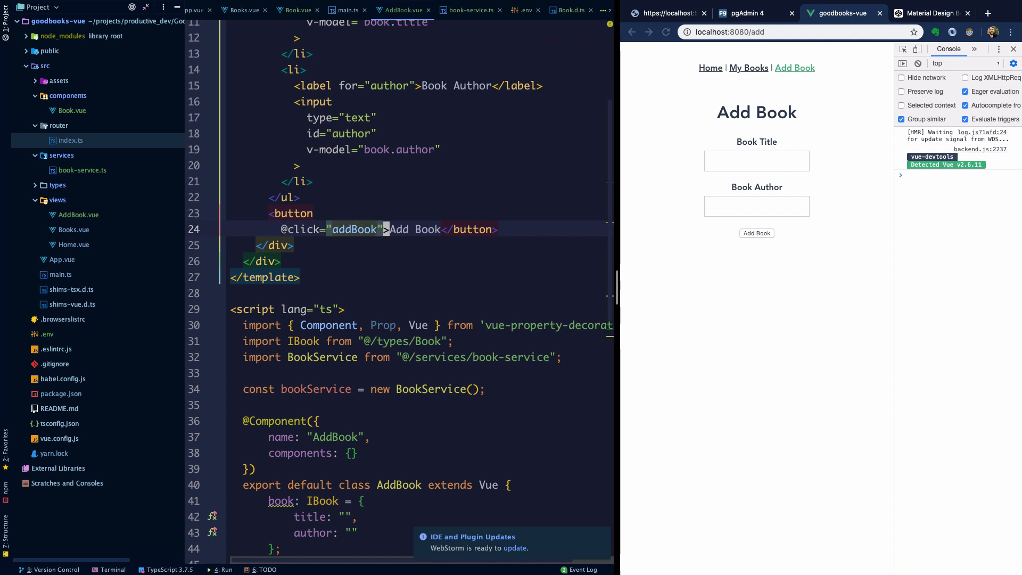
key("Return")
- Add :disabled="isButtonDisabled" as a new button attribute line
key("Up")
key("Up")
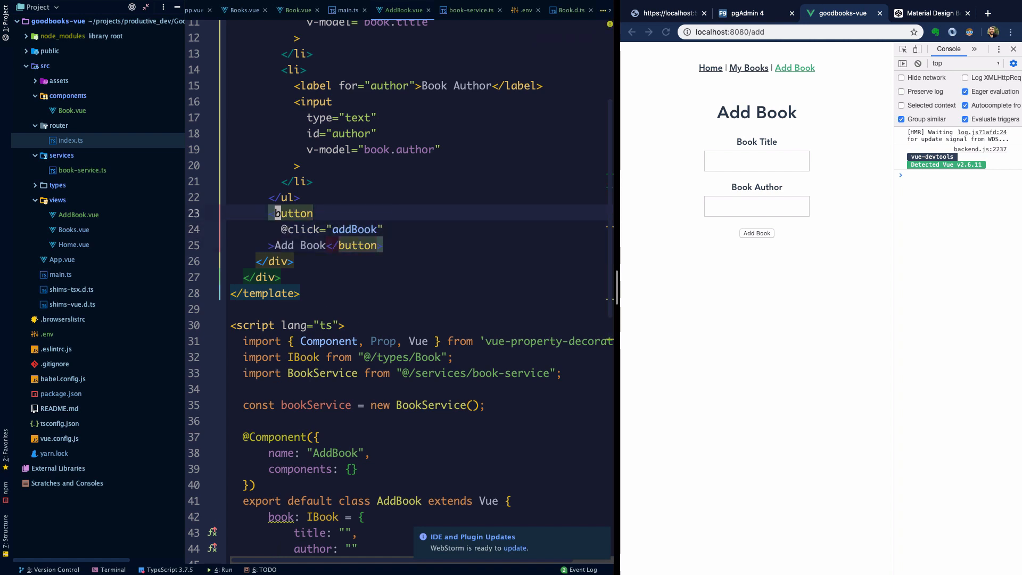
key("End")
key("Return")
type(":disabl")
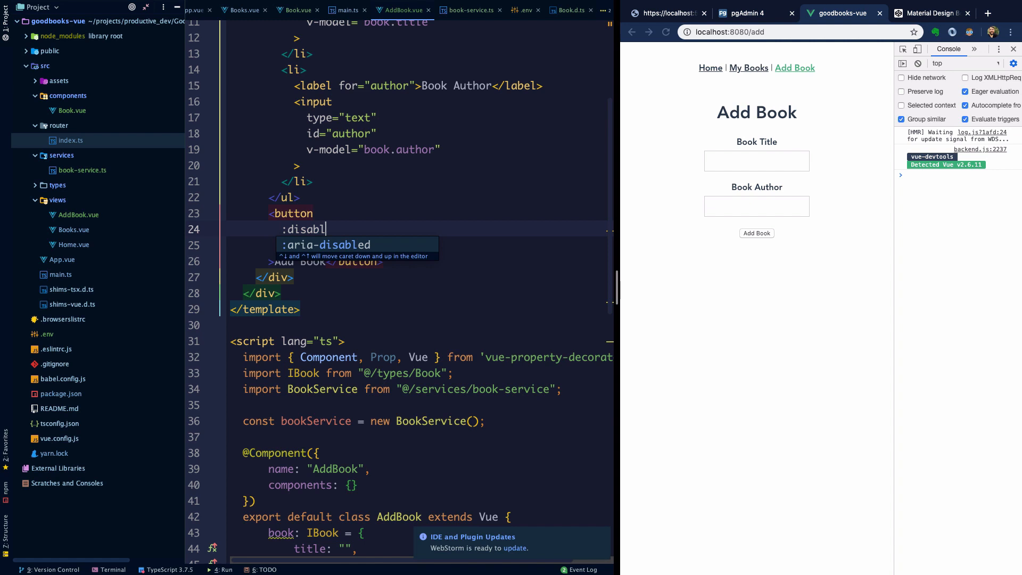
type("ed=\"")
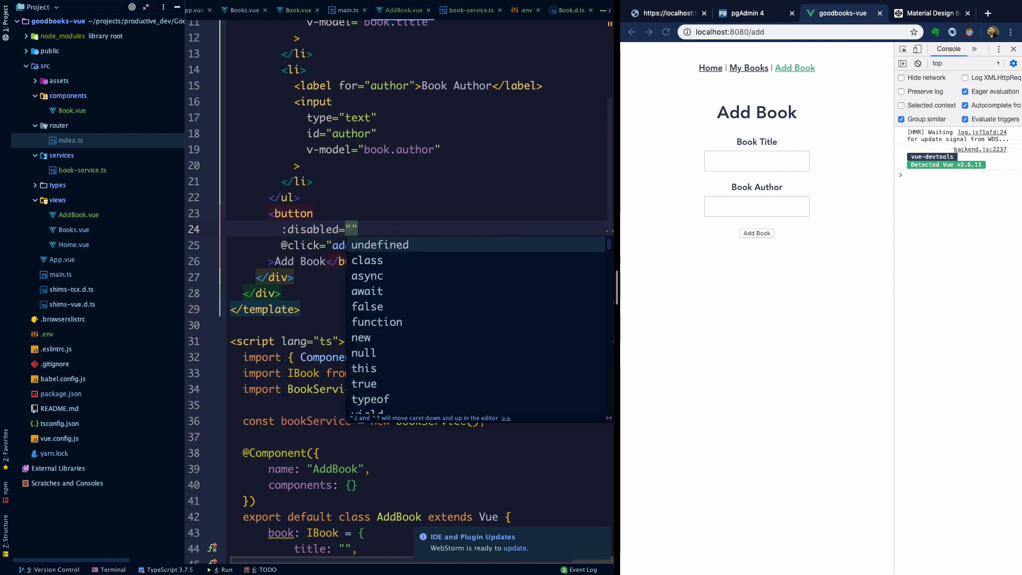
type("isButtonDisabl")
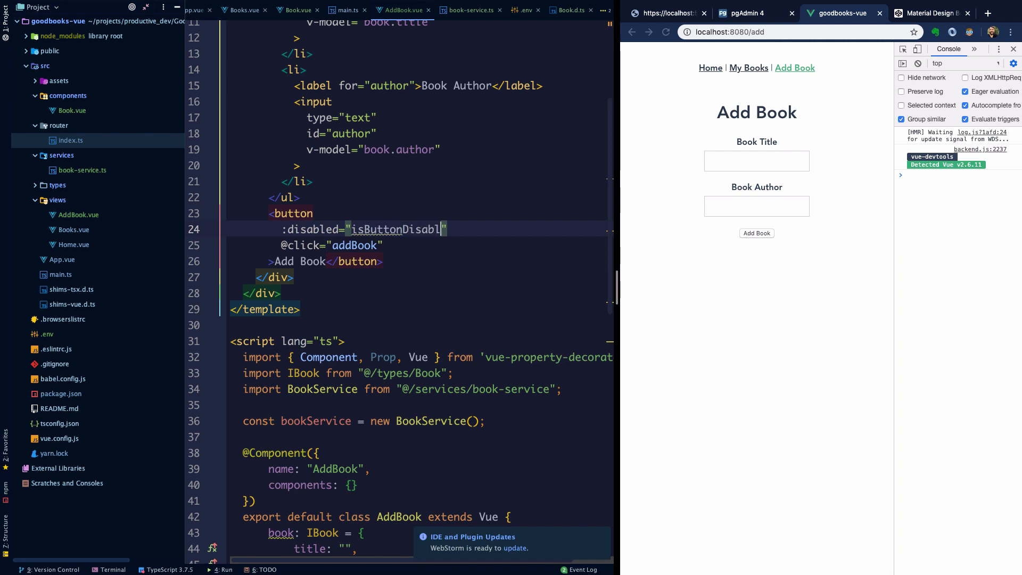
type("ed")
key("Down")
key("Down")
key("Down")
scroll(309, 254, "down", 1)
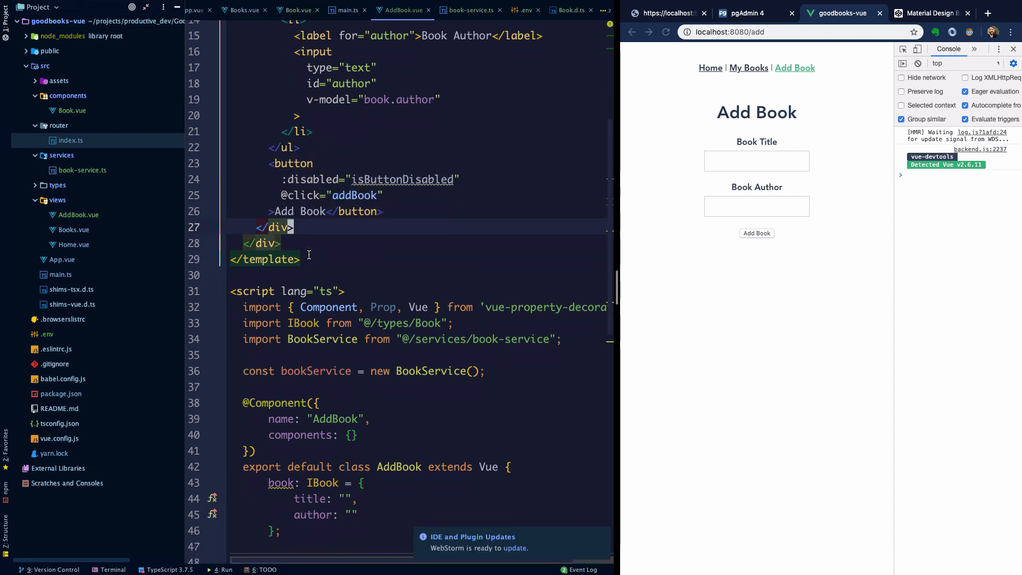
scroll(309, 255, "down", 4)
scroll(308, 255, "down", 2)
- Add an isButtonDisabled getter comparing this.book.title and this.book.author after the book data
left_click(294, 340)
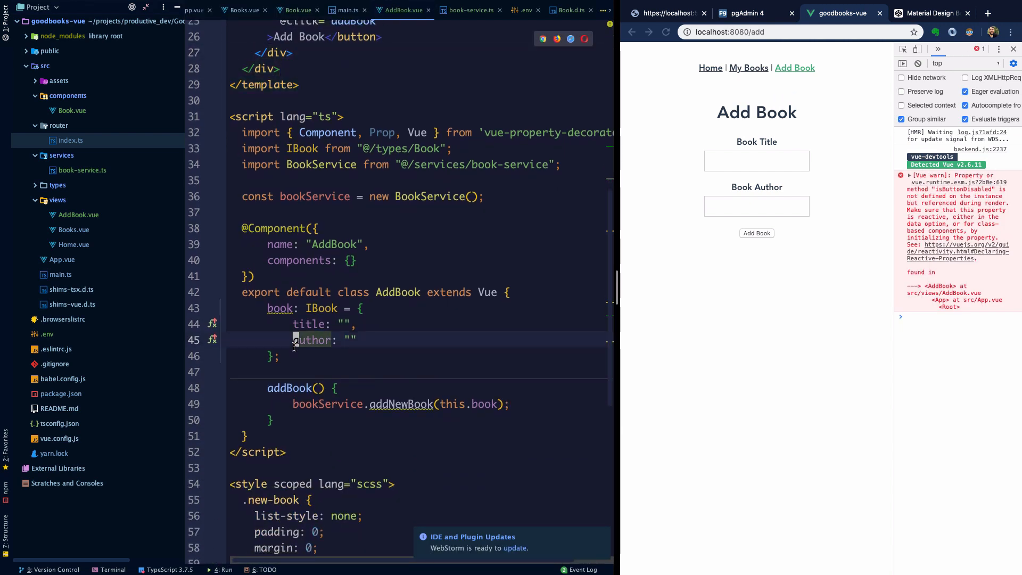
key("Down")
key("Return")
type("get")
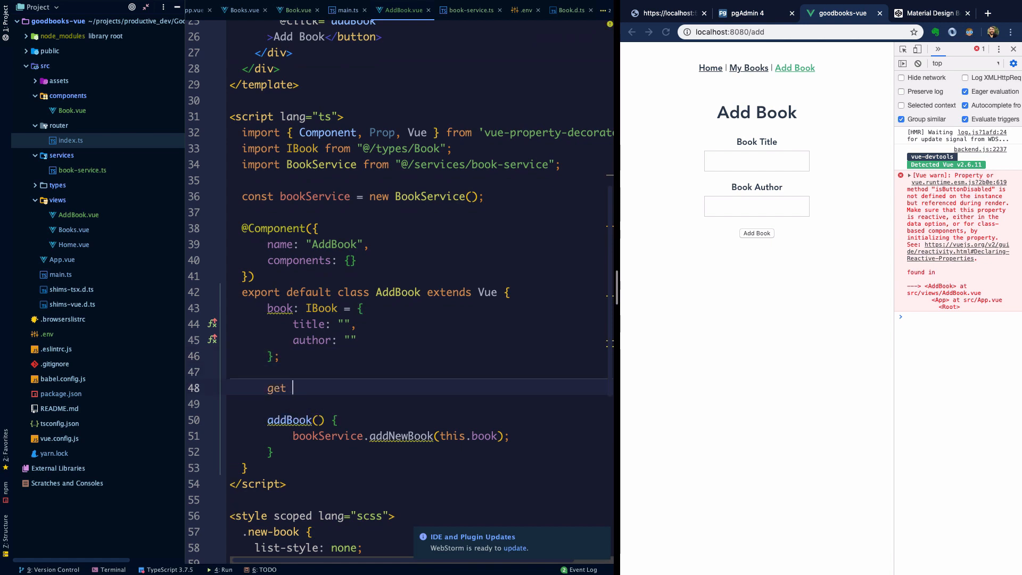
type(" isButton")
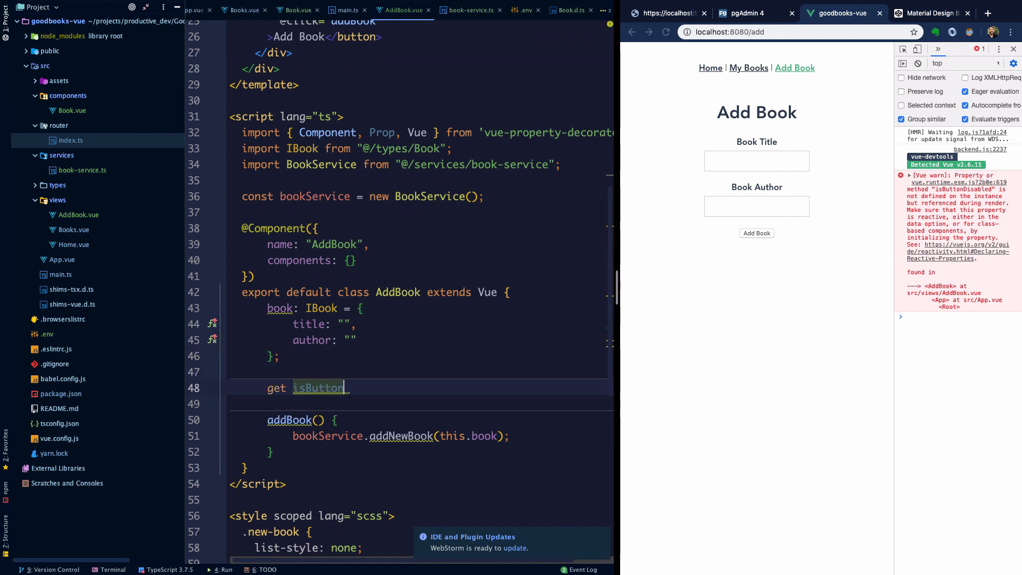
type("Disabled")
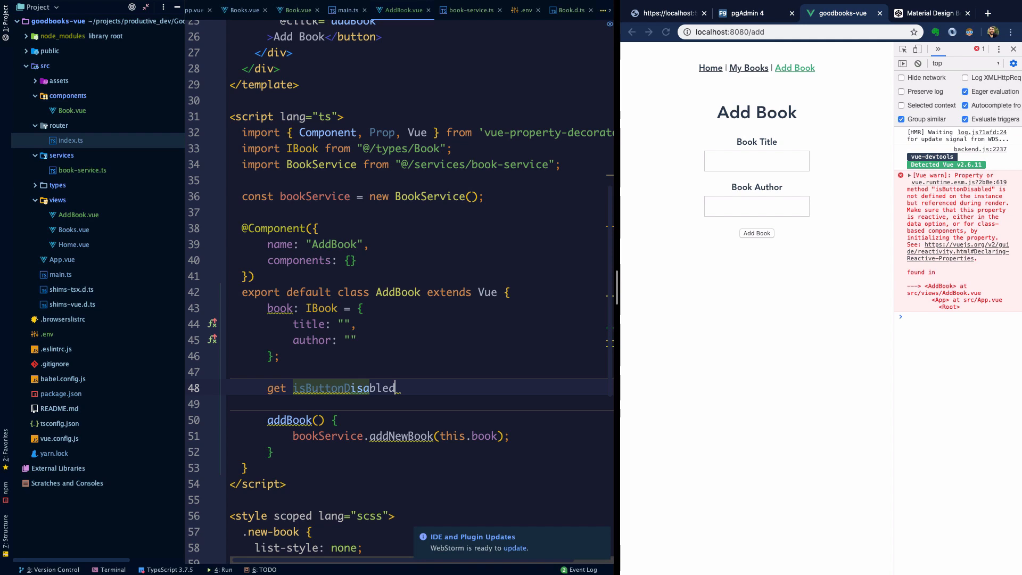
type("() {")
key("Return")
type("this.boo")
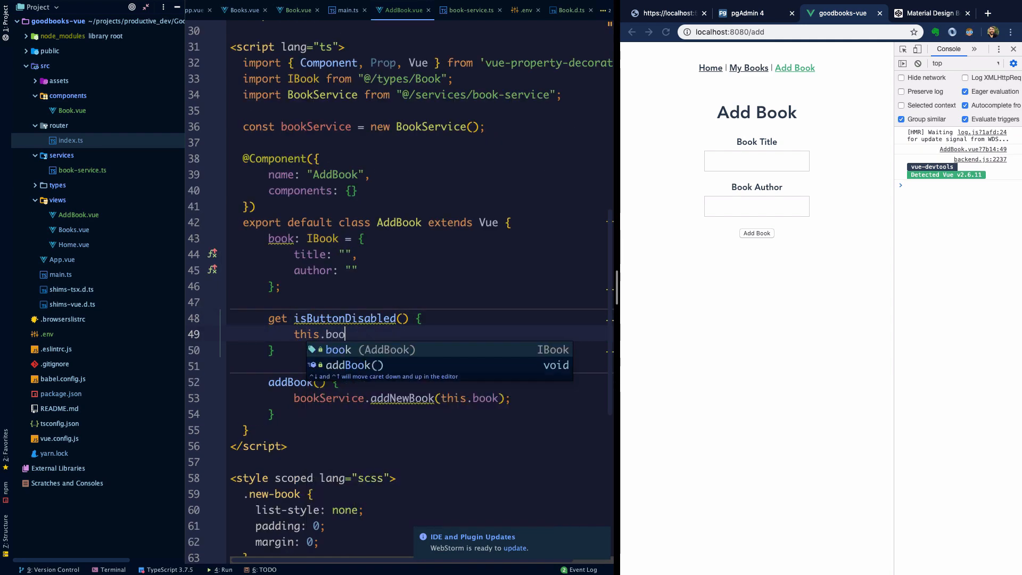
type("k.title == null || this.")
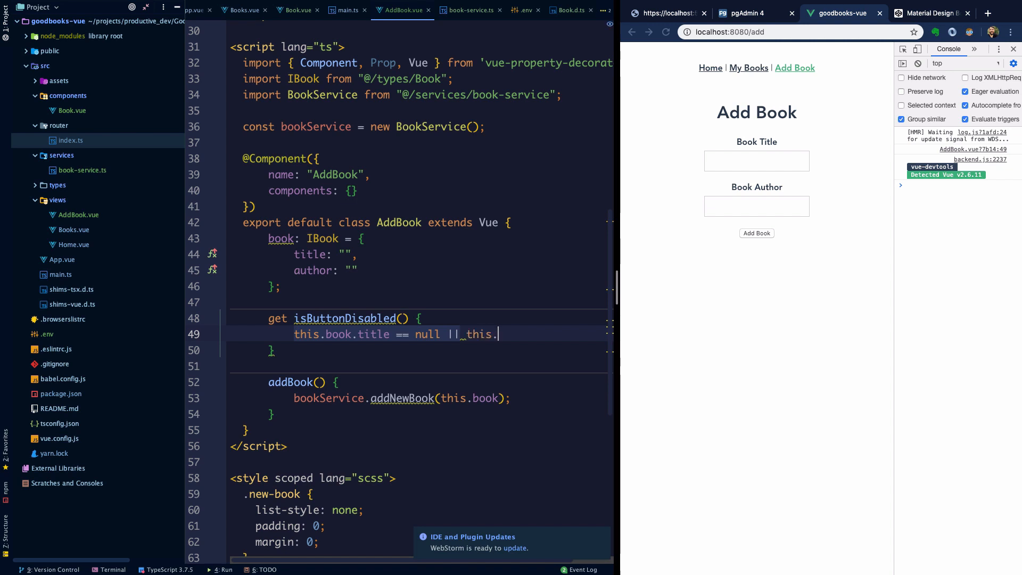
type("book.author.")
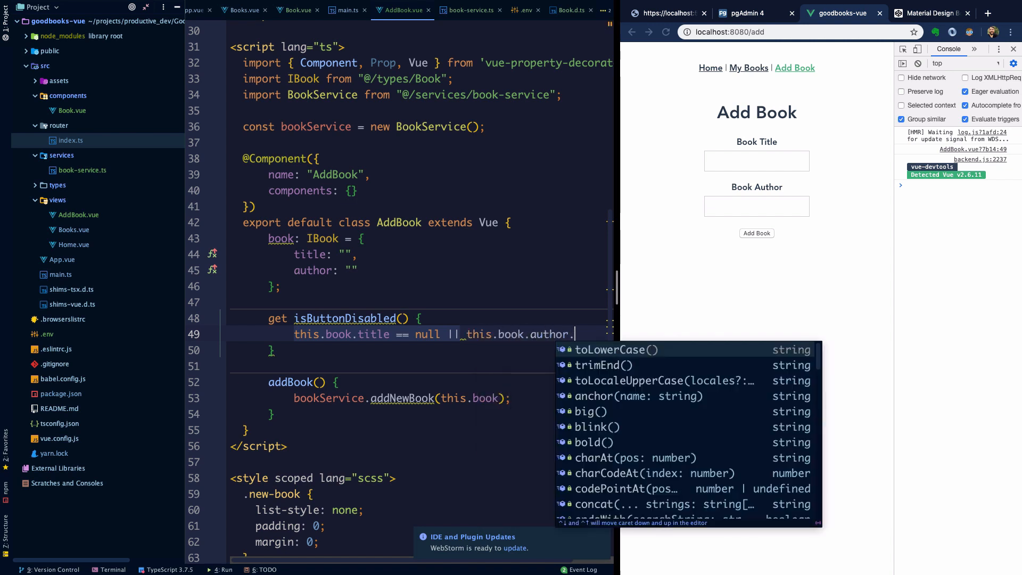
key("BackSpace")
type("== null")
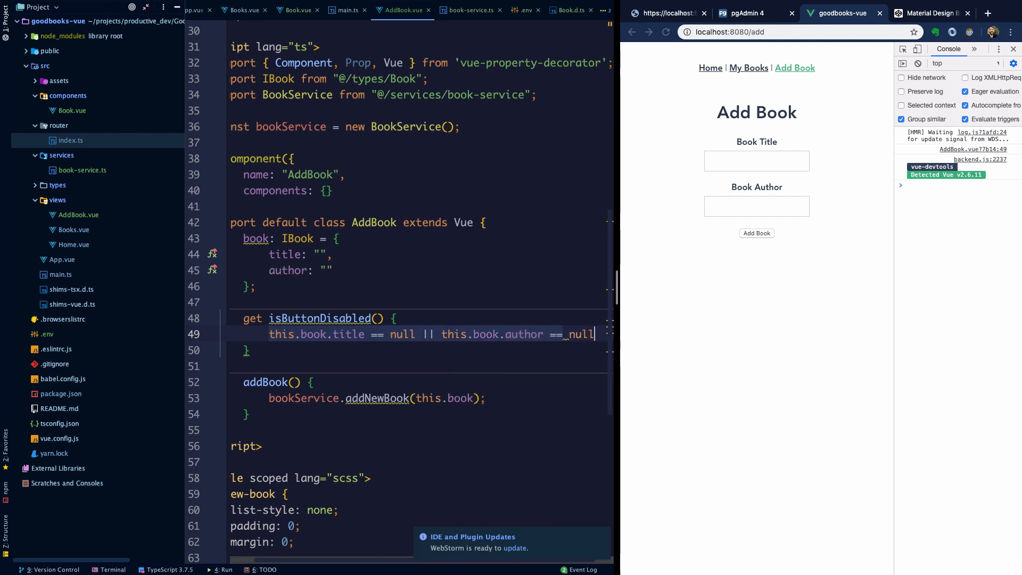
- Simplify to return title === '' || author === '' with the author check on its own line
key("alt+Left")
key("alt+Left")
key("alt+Left")
key("alt+Left")
key("alt+Left")
key("alt+Left")
key("alt+Left")
key("alt+Delete")
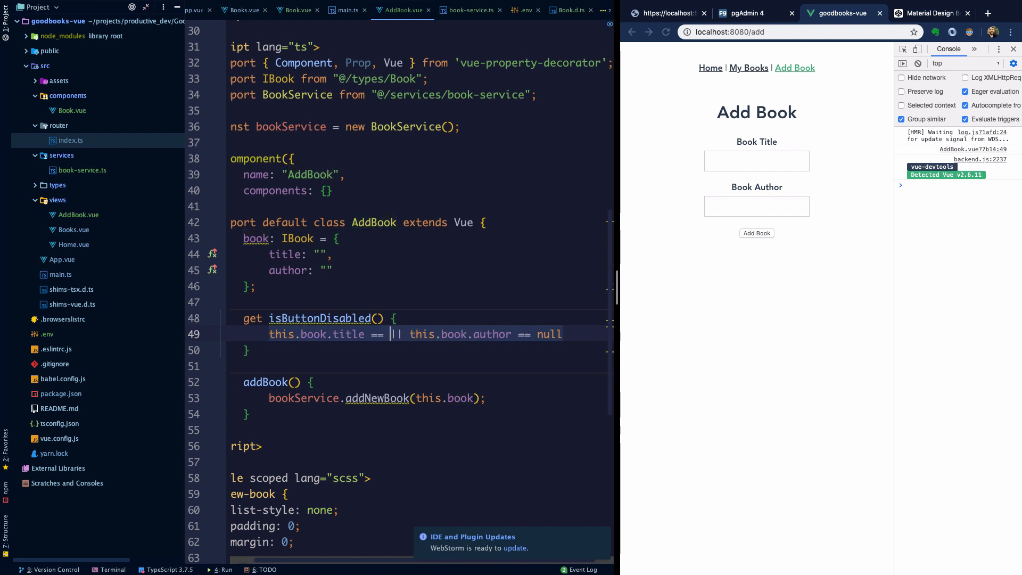
type("\"\" ")
type("=")
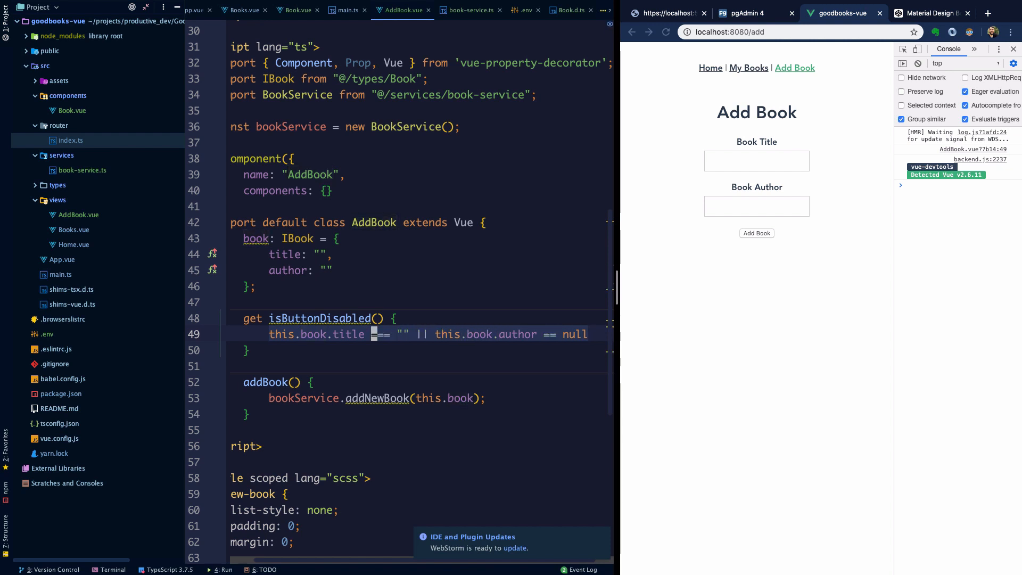
key("alt+Left")
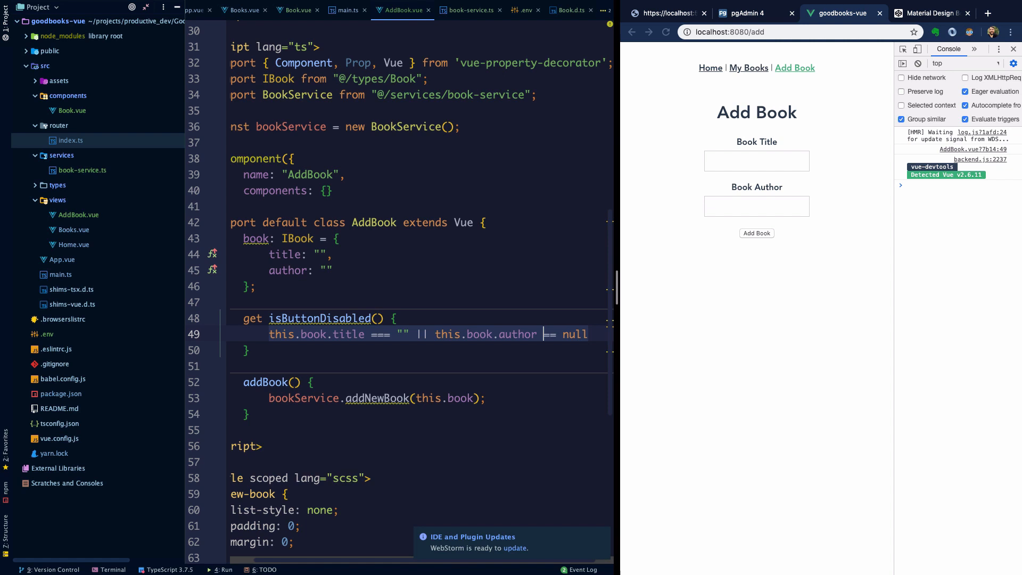
type("=")
key("alt+Delete")
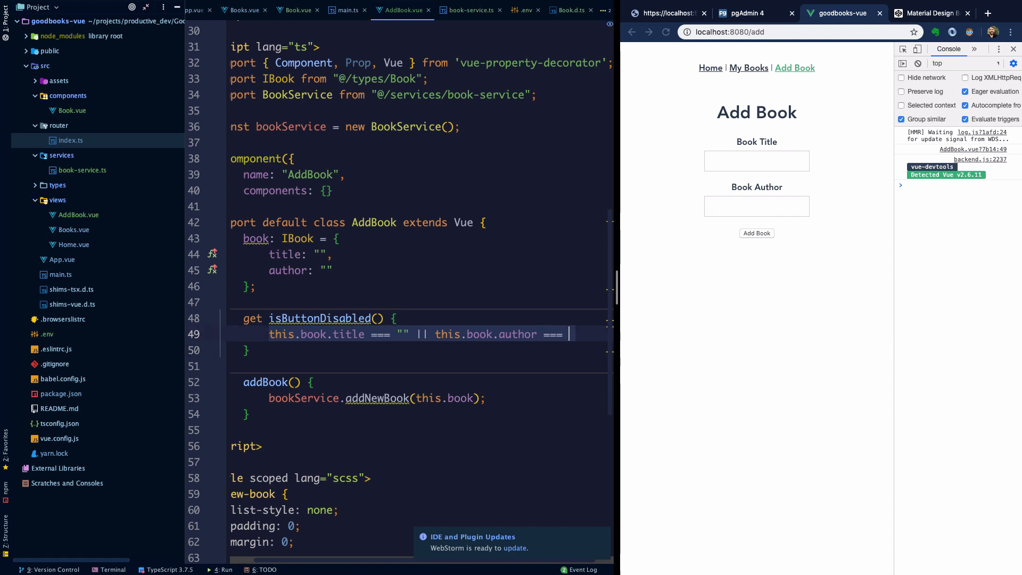
key("alt+Left")
key("alt+Left")
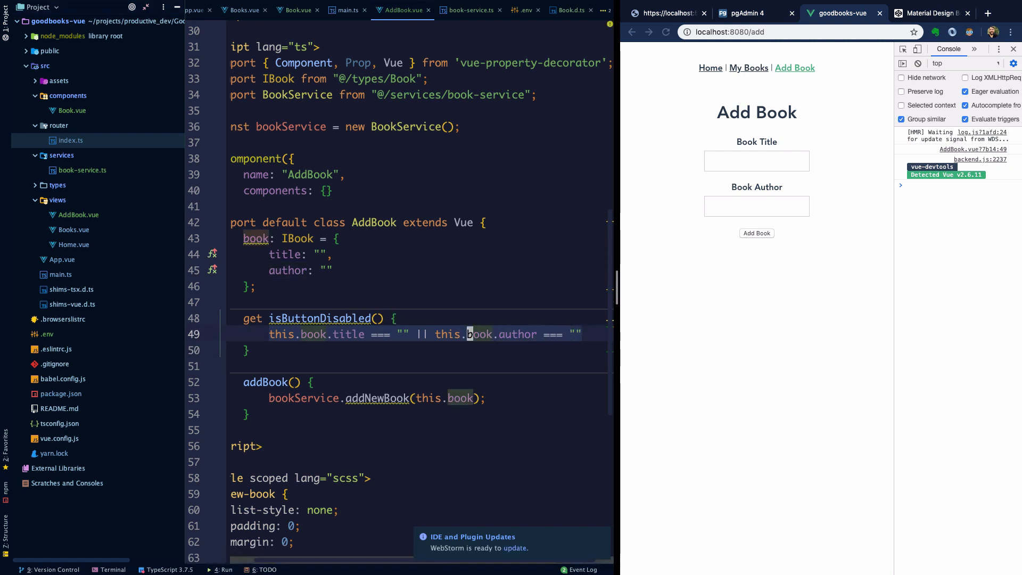
key("alt+Left")
key("alt+Left")
key("Return")
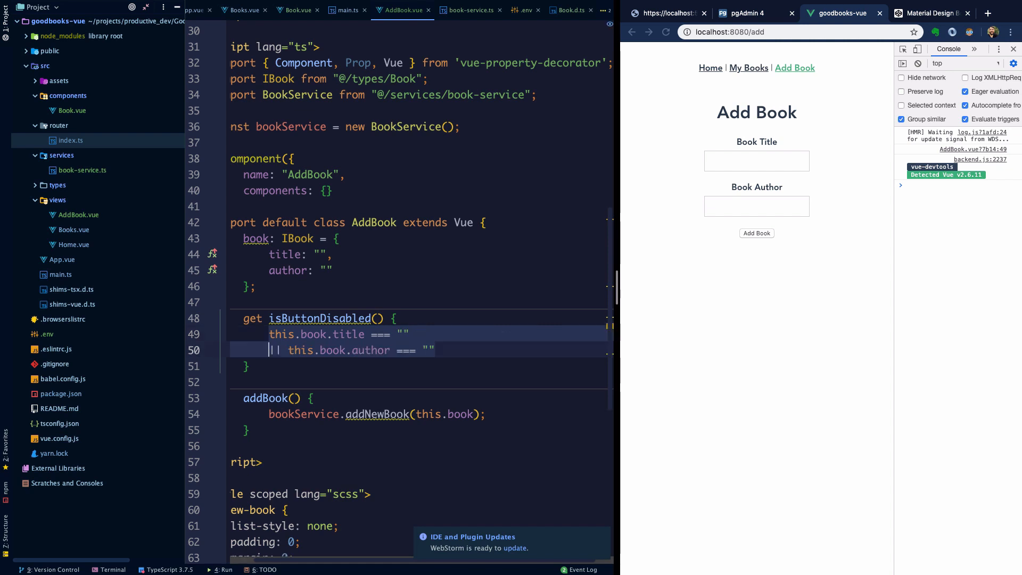
scroll(399, 331, "left", 2)
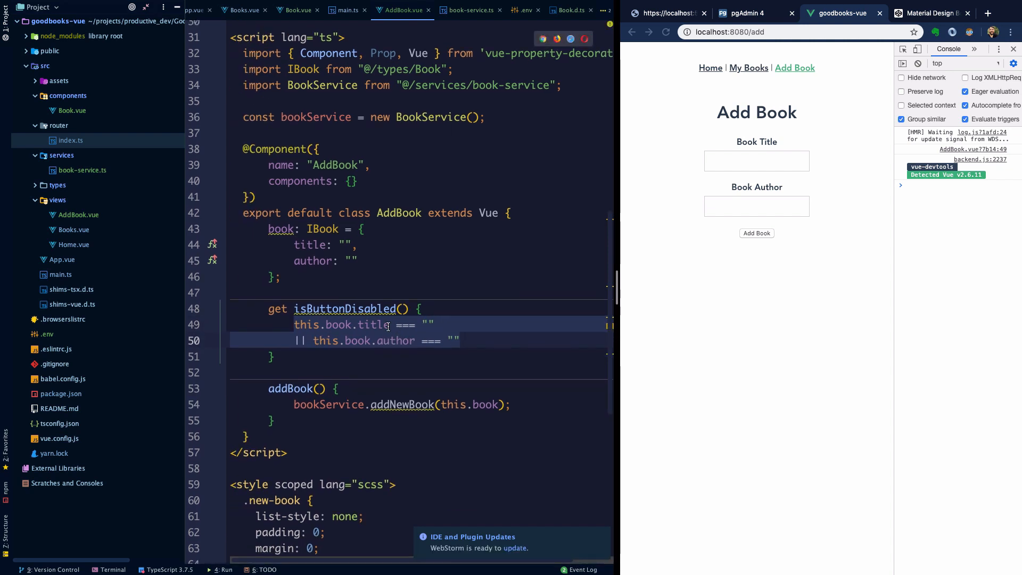
key("Up")
type("return")
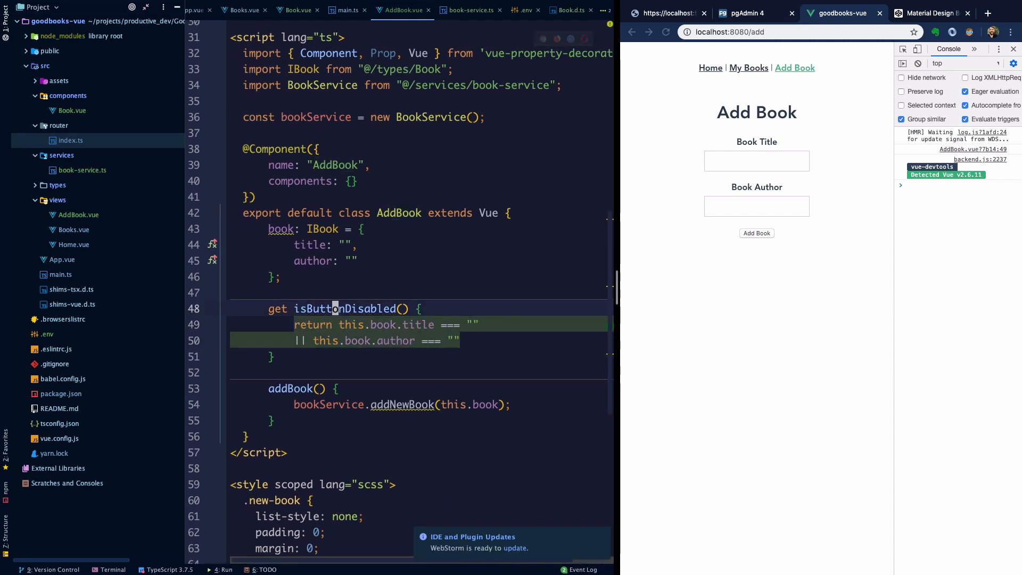
left_click(404, 325)
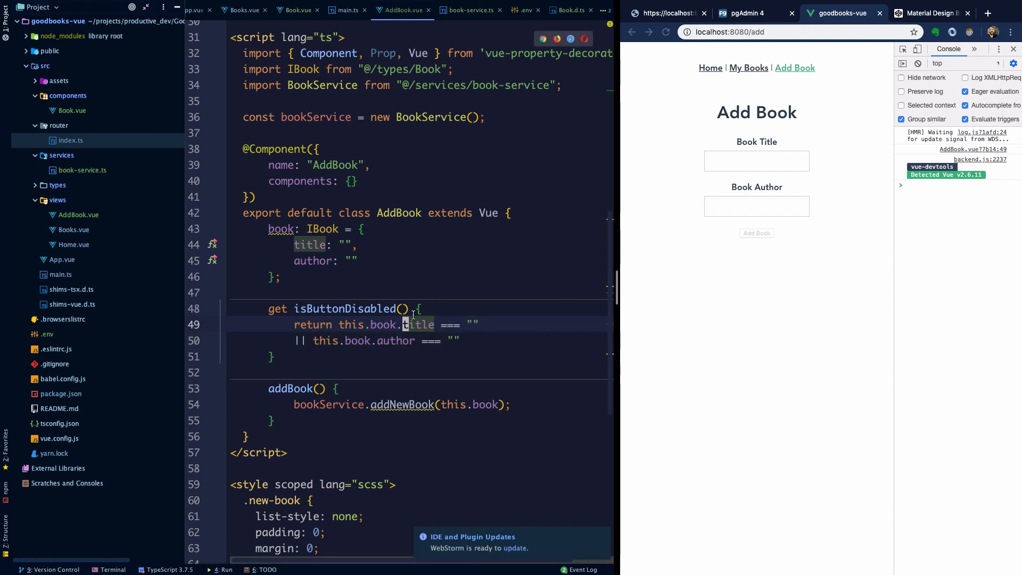
left_click(383, 325)
scroll(384, 319, "up", 5)
scroll(379, 226, "up", 2)
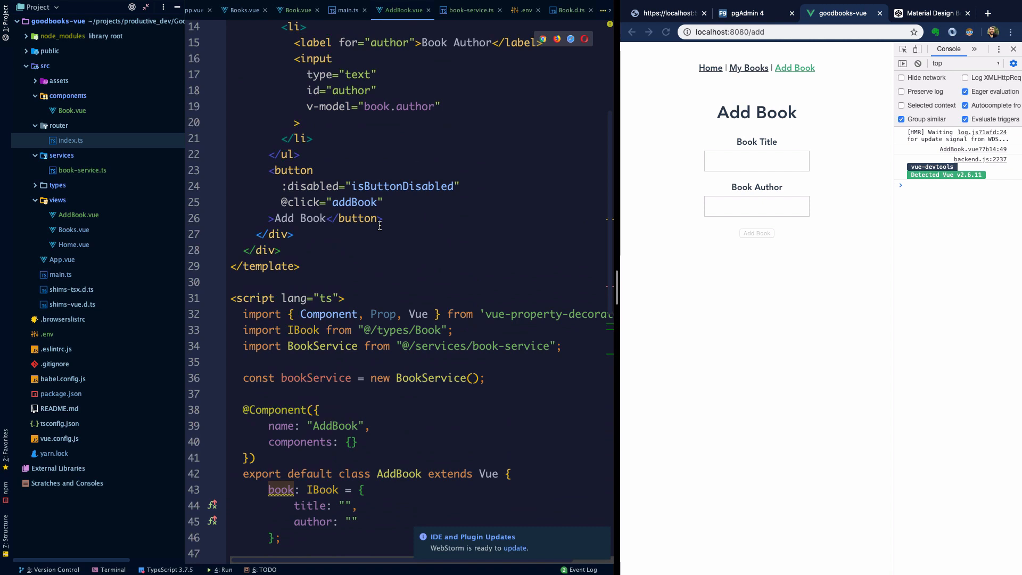
left_click(364, 186)
left_click(723, 160)
type("dklfjds")
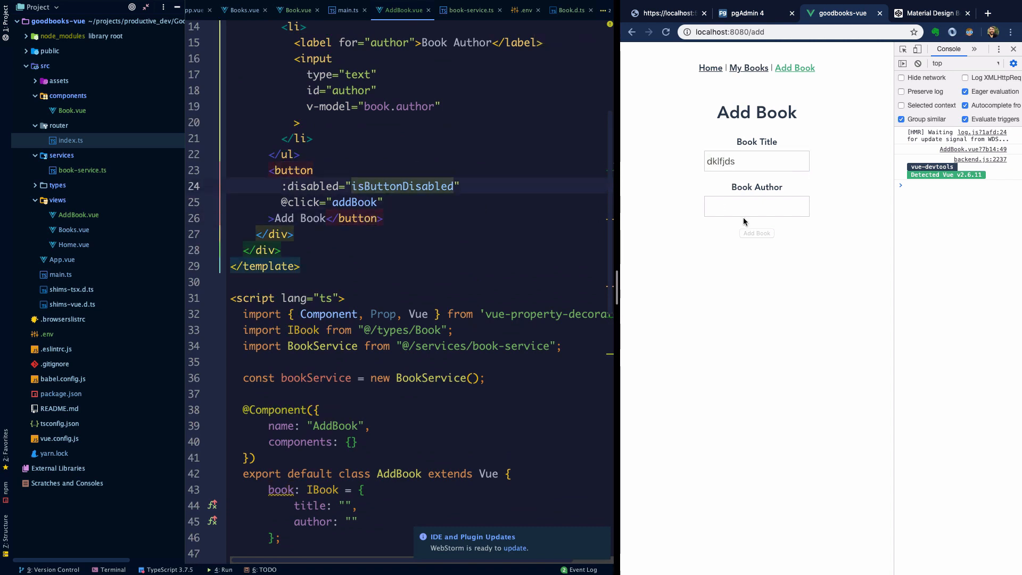
left_click(744, 212)
type("dlfkjsdlkfj")
left_click(716, 286)
left_click(783, 162)
key("ctrl+a")
key("BackSpace")
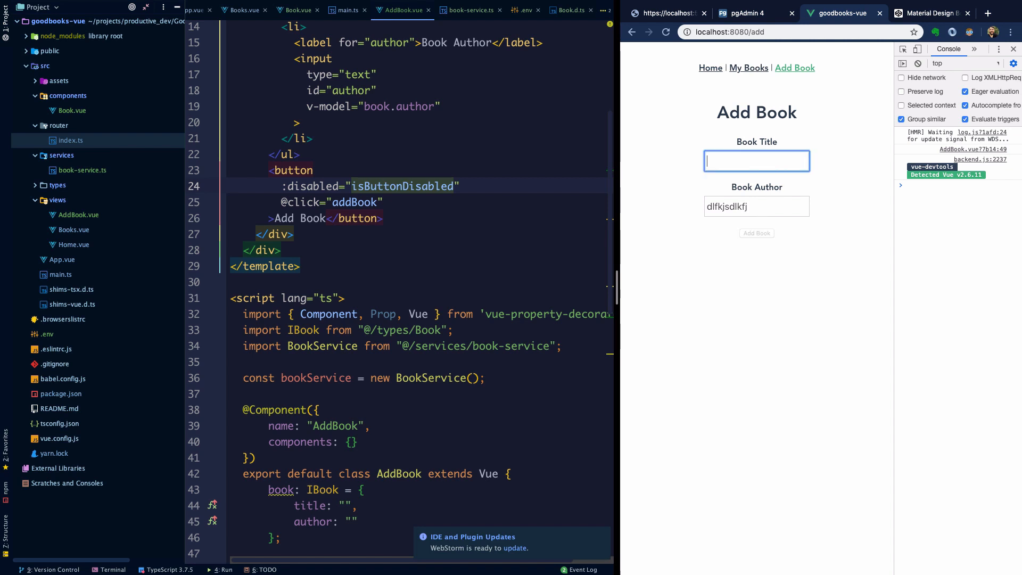
left_click(776, 201)
key("ctrl+a")
key("BackSpace")
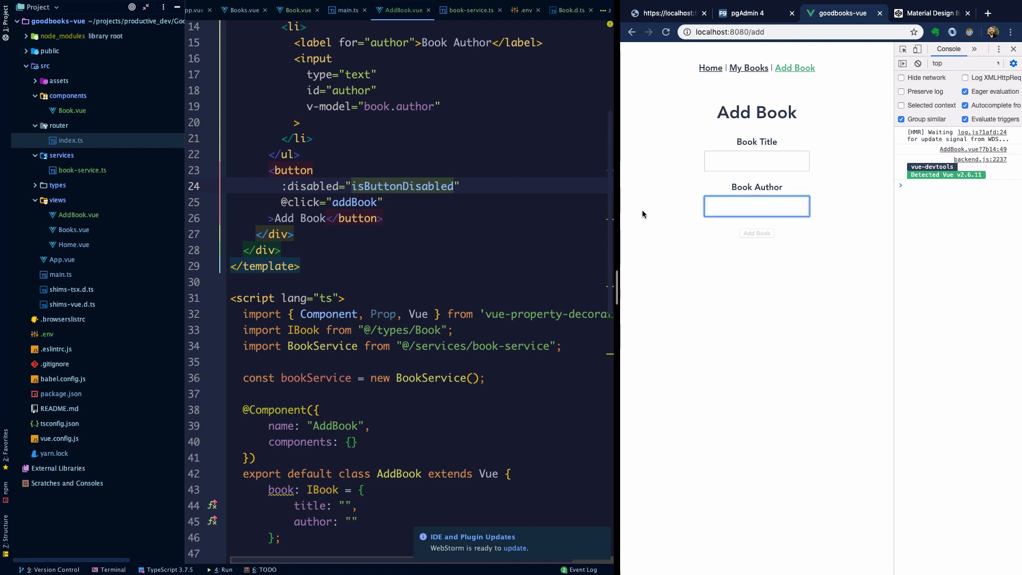
scroll(400, 239, "up", 1)
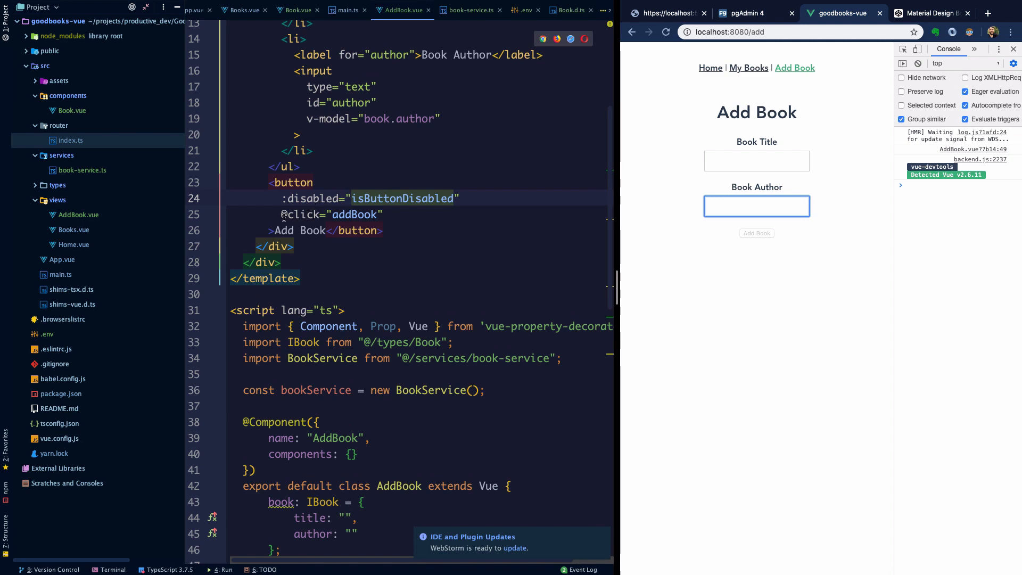
left_click_drag(276, 215, 384, 216)
- Comment out the addNewBook call in addBook() and log 'adding book..' instead
left_click(374, 214, "ctrl")
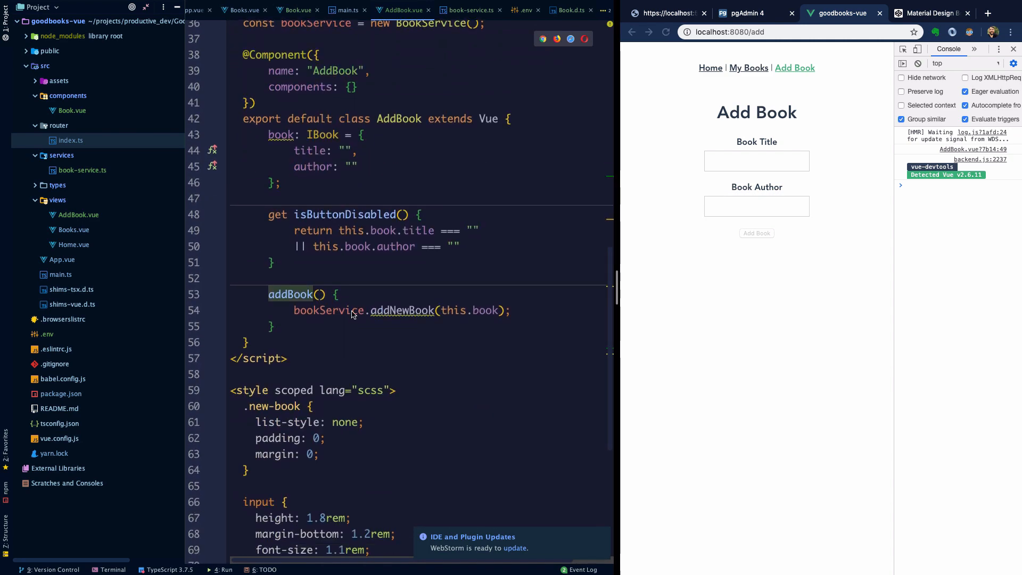
left_click(335, 278)
key("Down")
key("Down")
key("super+slash")
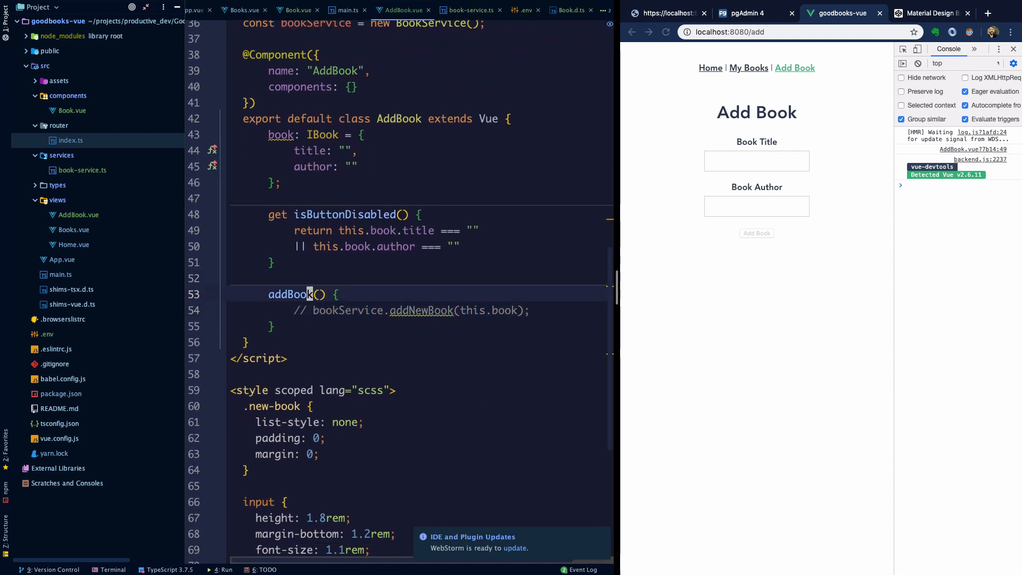
key("Up")
key("End")
key("Return")
type("console.lo")
key("Return")
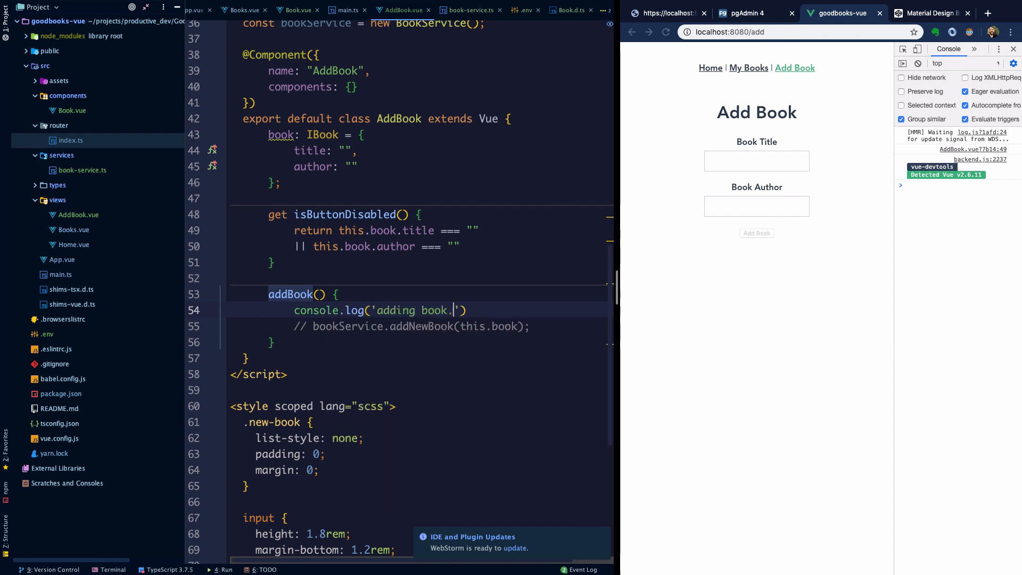
type(".")
key("Down")
key("Down")
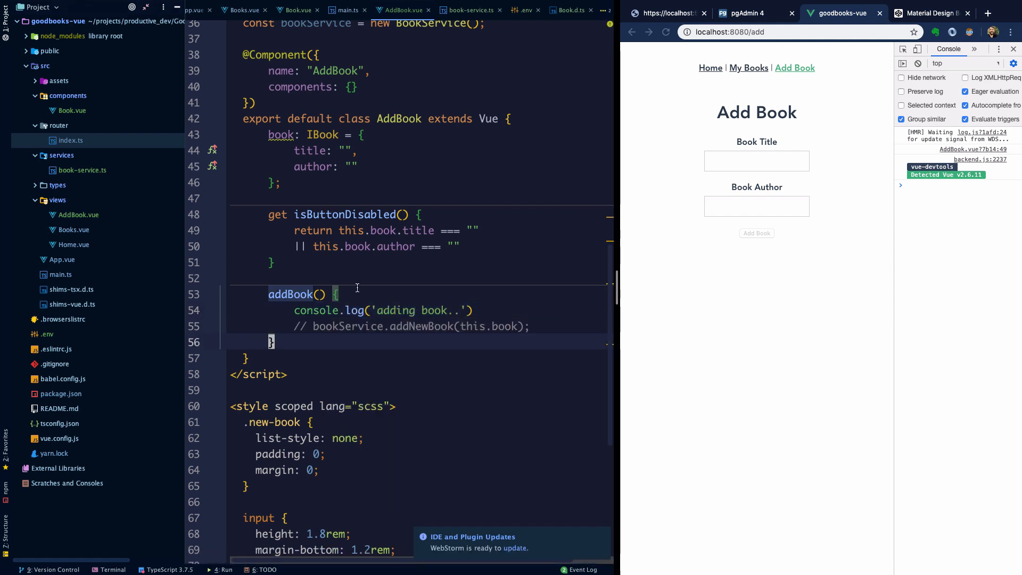
- Fill a test title and author on /add and submit to see the log message
left_click(744, 174)
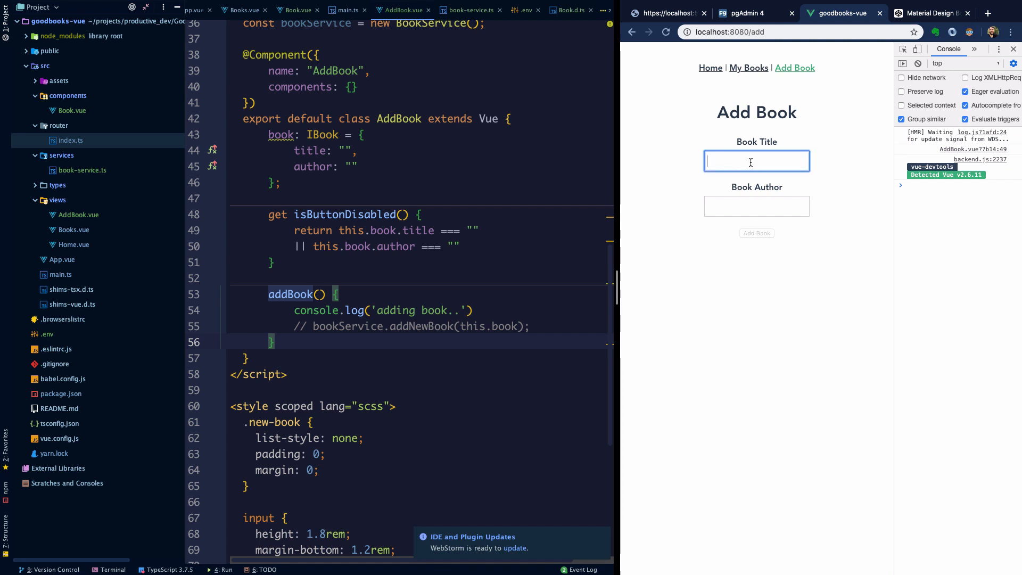
type("dfs")
key("Tab")
type("sd")
left_click(766, 232)
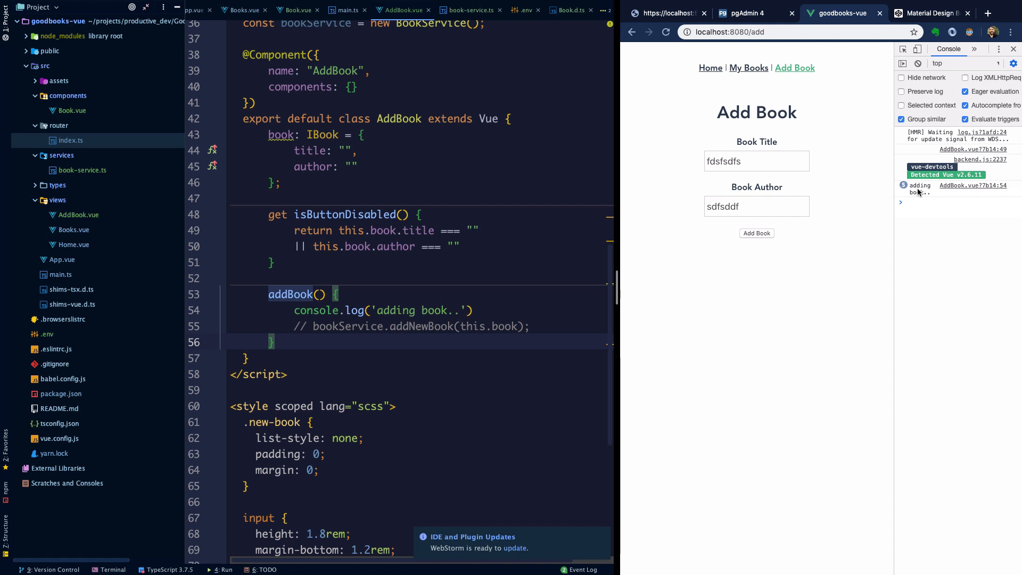
- Remove the temporary console.log, uncomment the addNewBook call and create the missing method in BookService
left_click(423, 327)
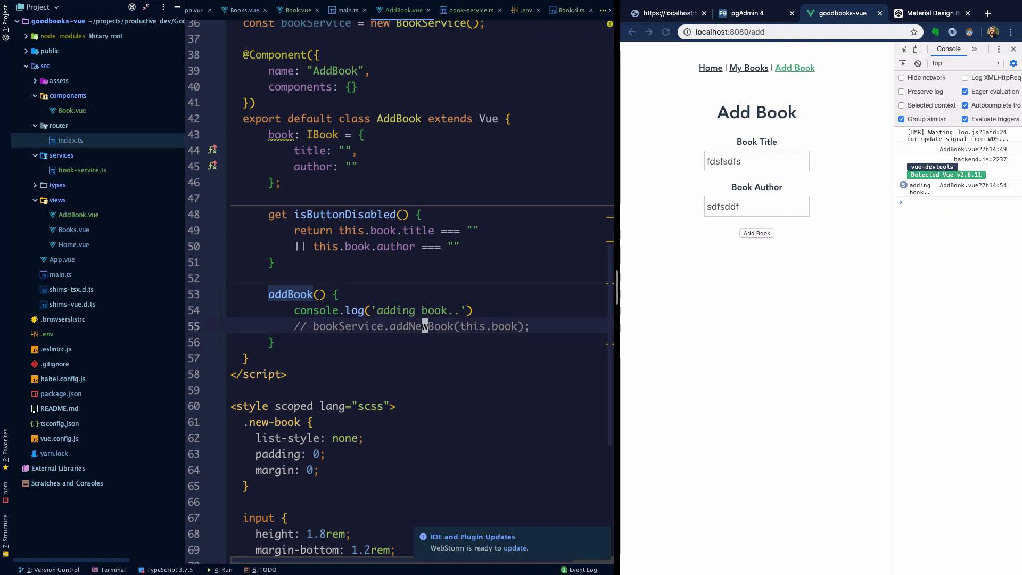
key("Up")
key("super+BackSpace")
key("super+slash")
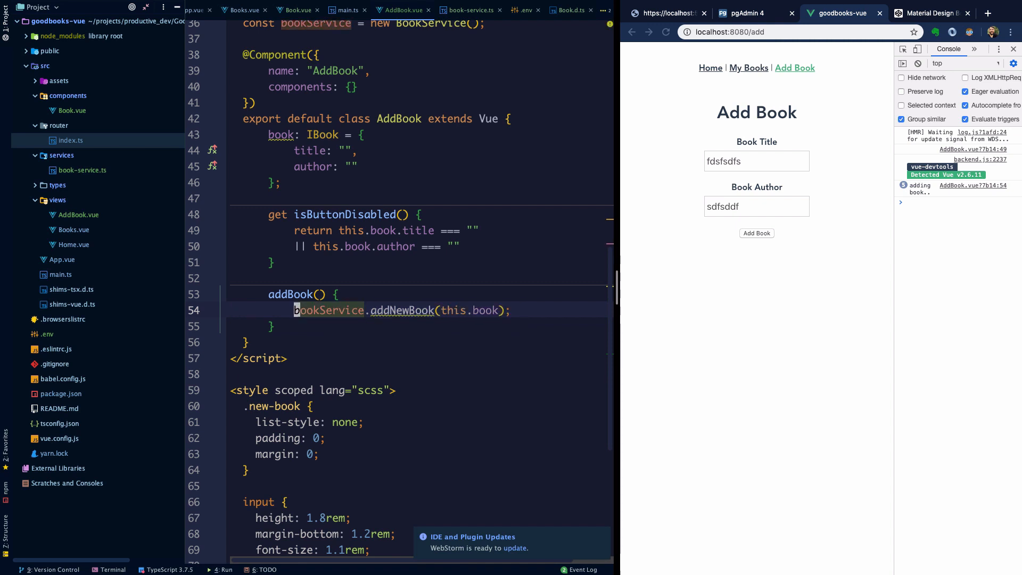
key("F2")
key("alt+Return")
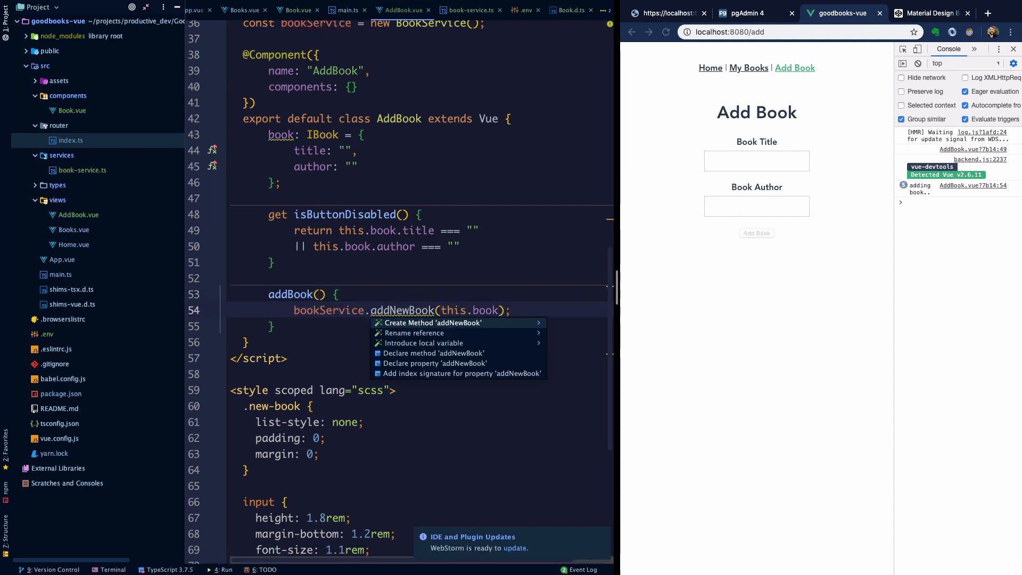
key("Return")
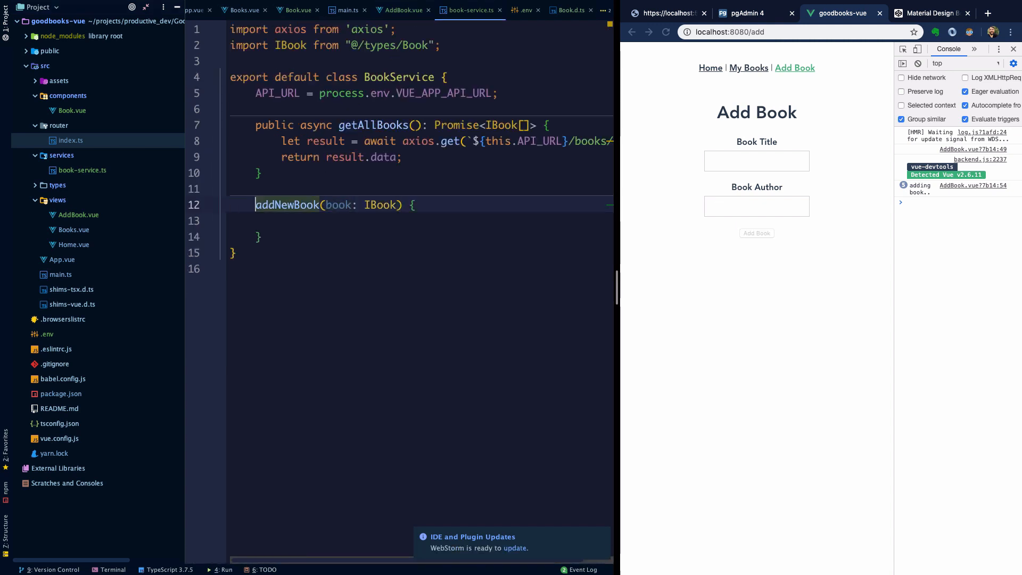
type("publ")
- Mark addNewBook public async and reuse getAllBooks' awaited request and return lines as its body
key("Return")
type("asy")
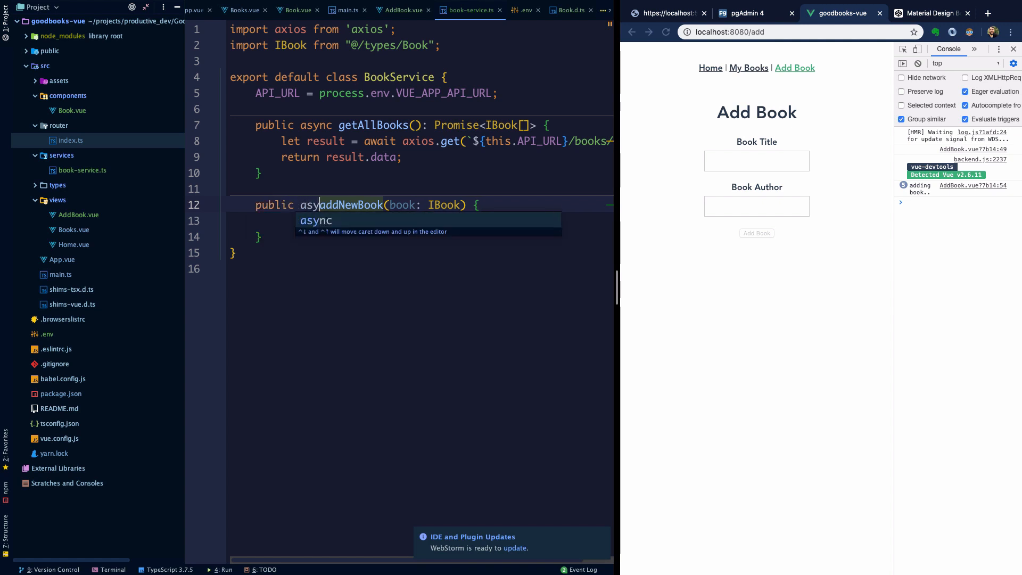
key("Return")
key("Up")
key("Up")
key("Up")
key("Up")
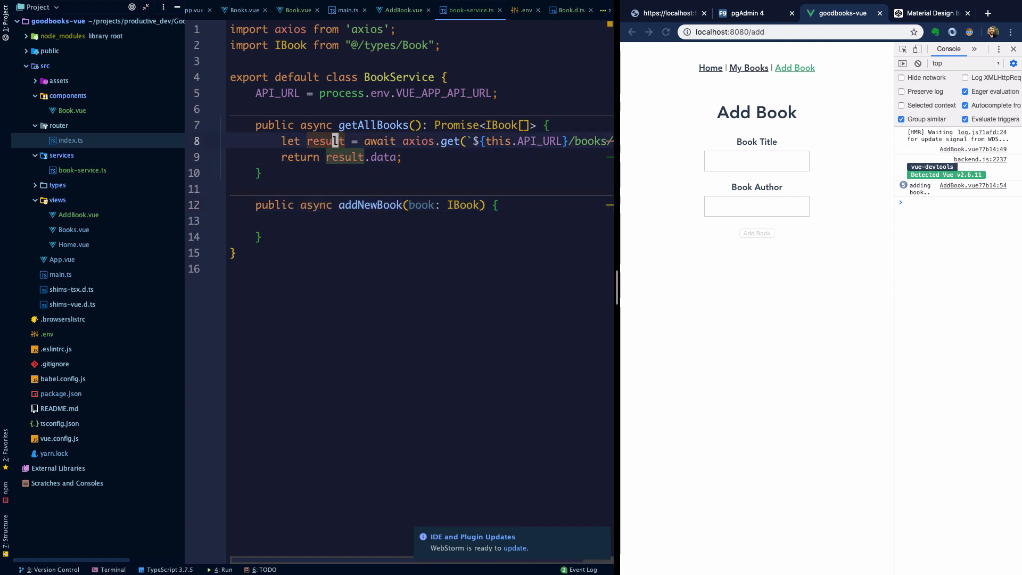
key("y")
key("j")
key("j")
key("j")
key("j")
key("p")
key("j")
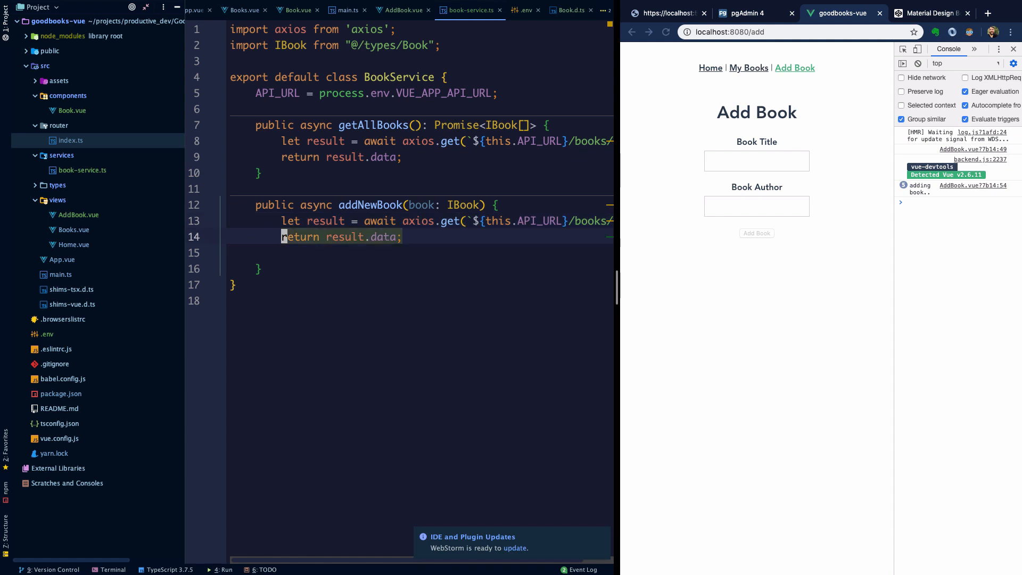
key("j")
key("d")
key("d")
- Change the copied request from axios.get to axios.post, then move to the backend project in Rider
key("k")
key("k")
key("w")
key("w")
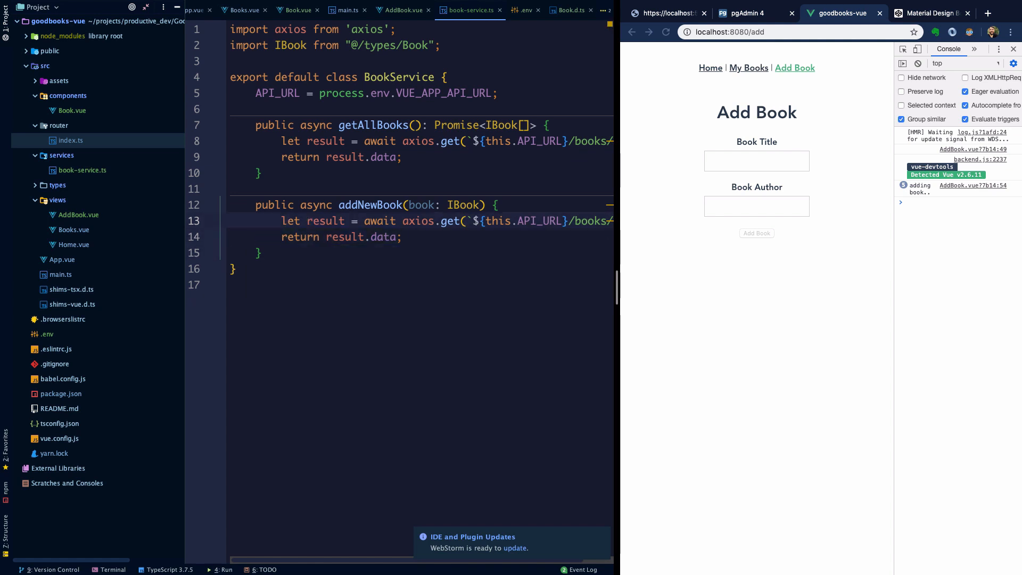
scroll(394, 301, "right", 2)
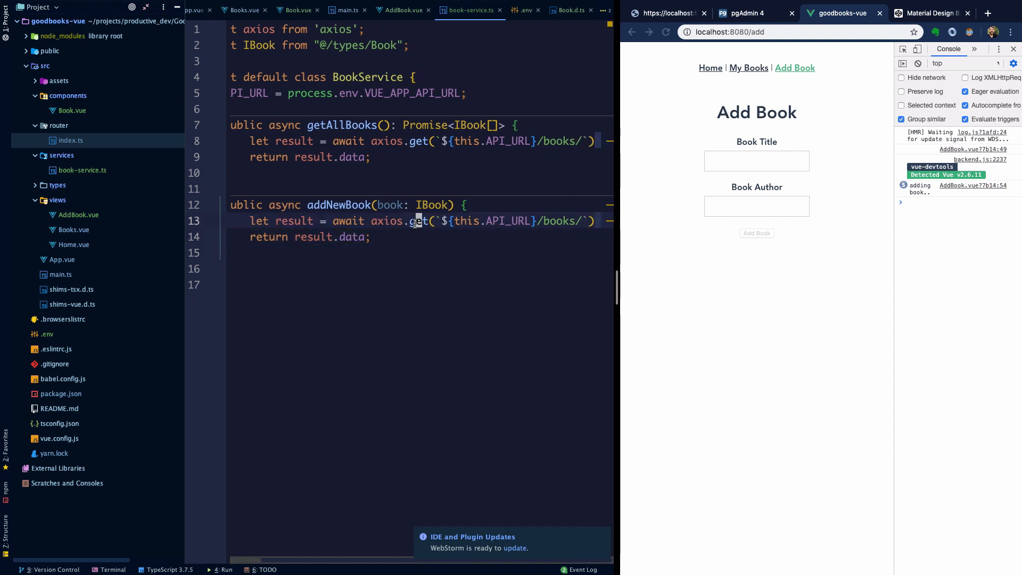
type("bcwpost")
key("Escape")
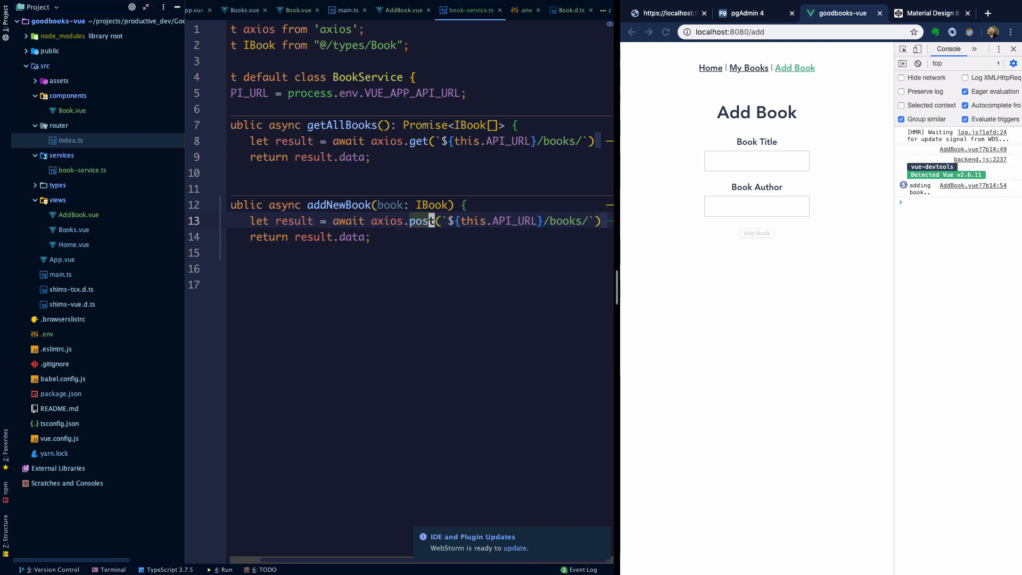
key("w")
key("w")
key("w")
key("w")
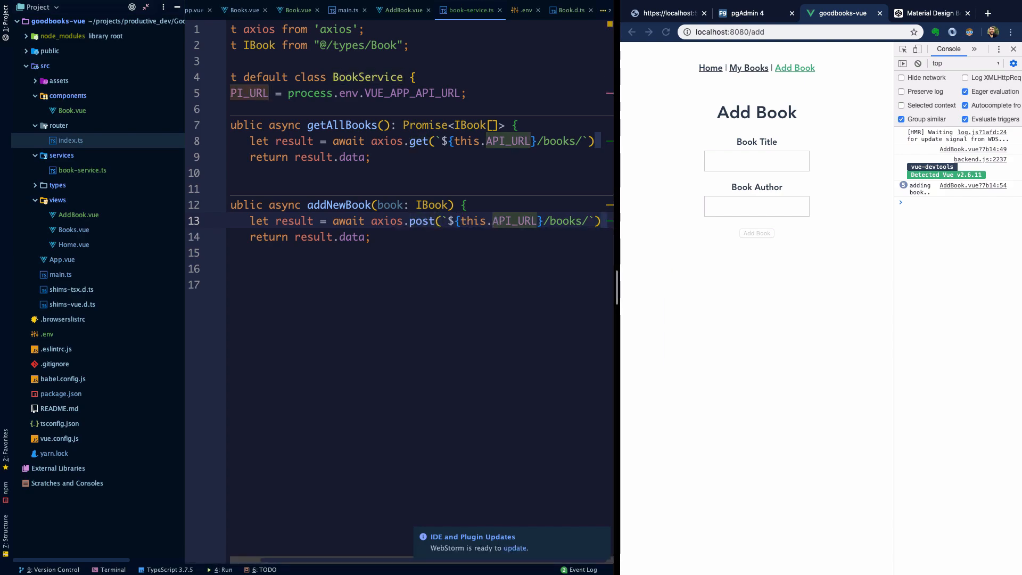
key("ctrl+Right")
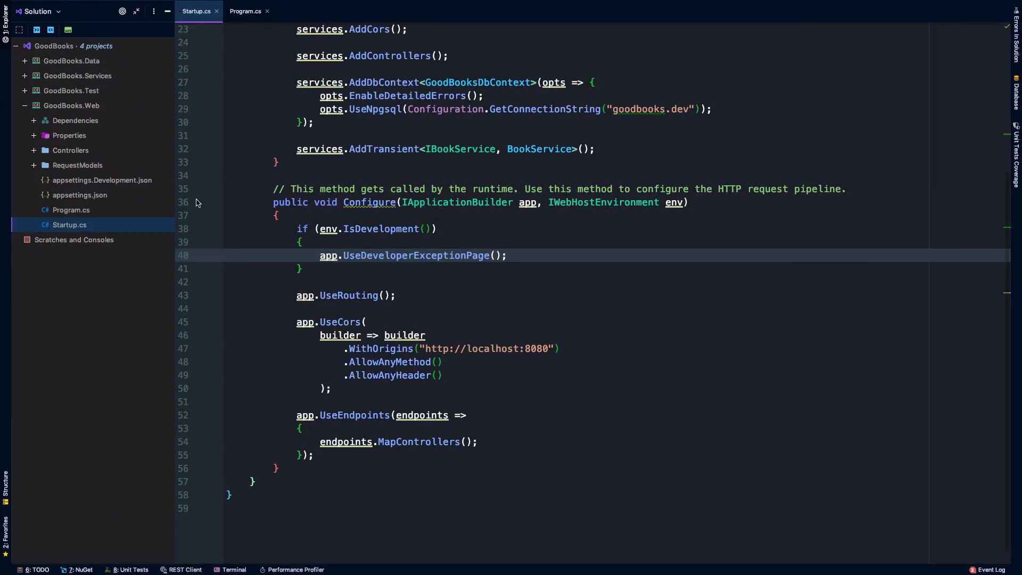
- From BooksController.cs navigate into the NewBookRequest model to check its Title and Author properties
left_click(34, 151)
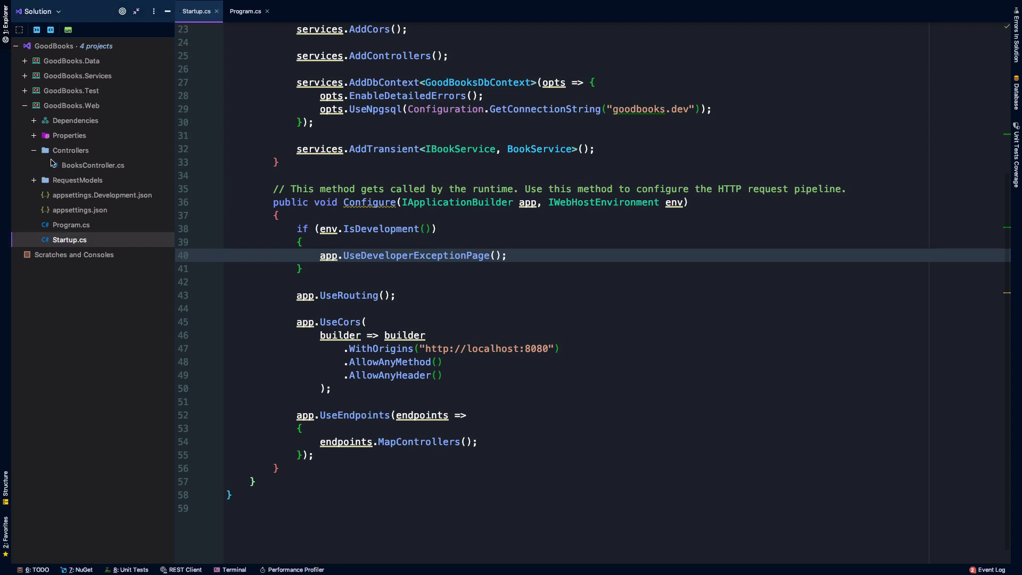
double_click(70, 166)
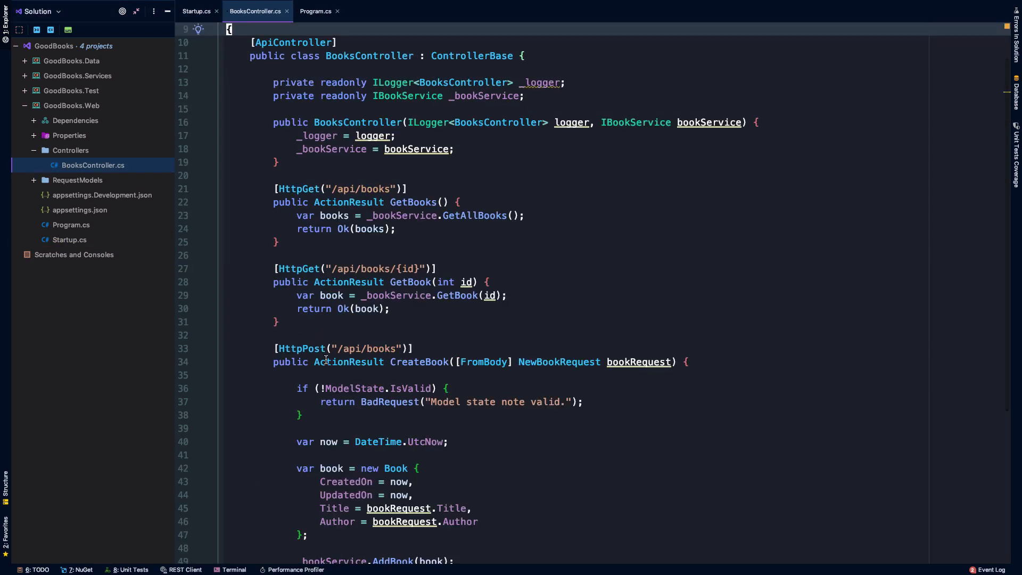
scroll(326, 360, "down", 2)
scroll(400, 296, "down", 1)
left_click(555, 235)
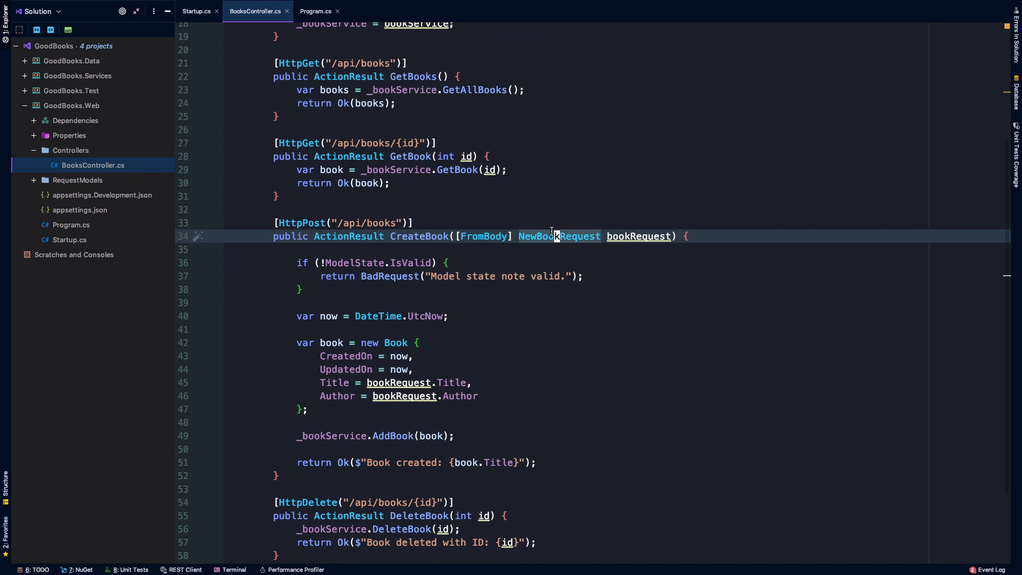
left_click(552, 233, "ctrl")
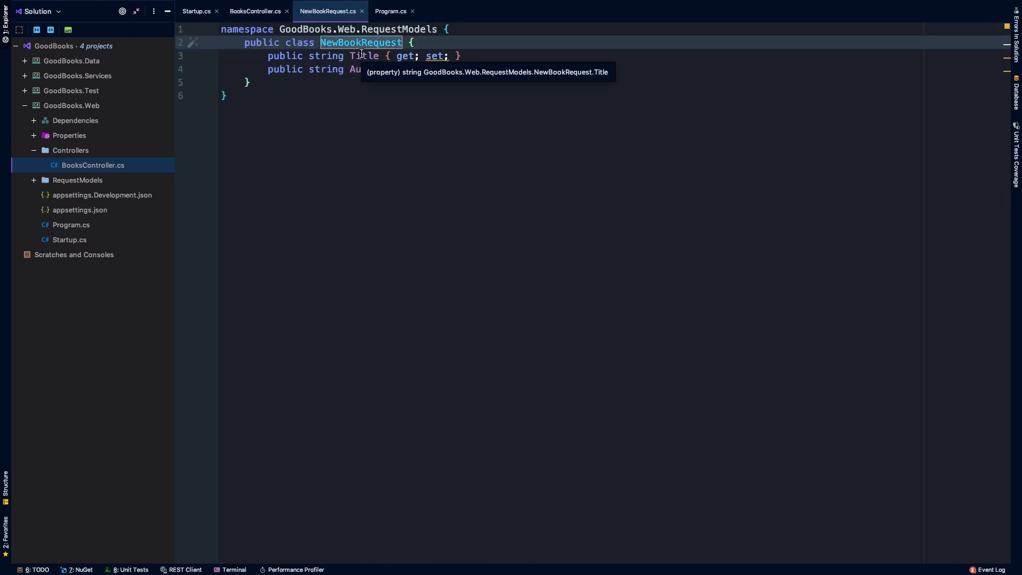
key("Down")
key("Down")
key("Down")
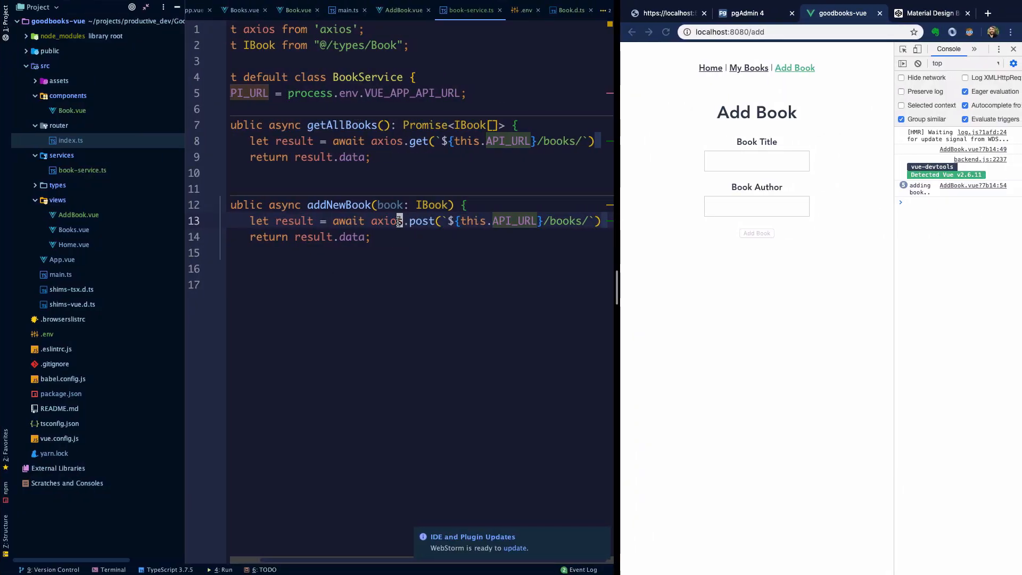
- Pass book as the second argument of the axios.post call on line 13 and review the finished line
left_click(399, 221)
type(", ")
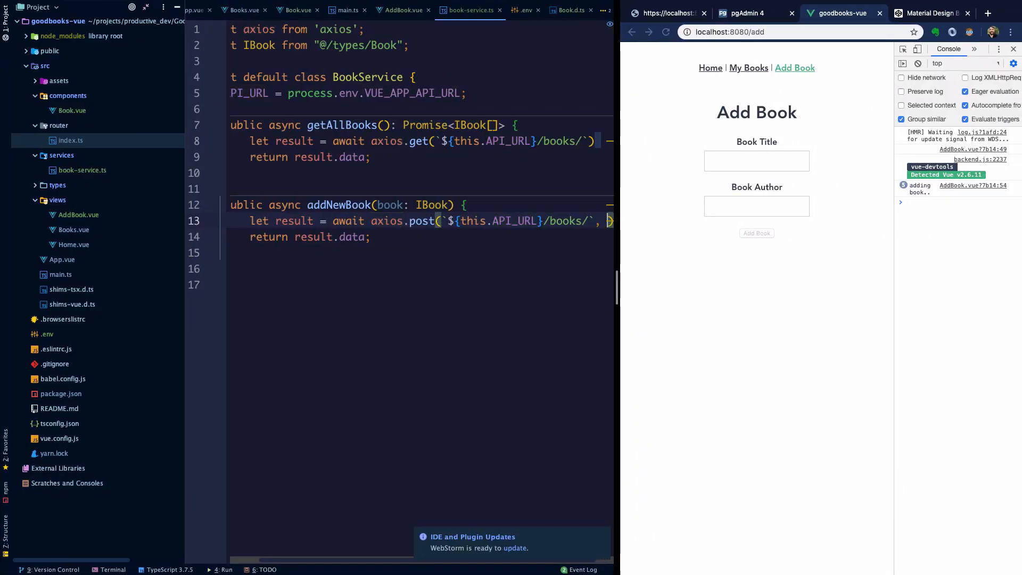
type("book")
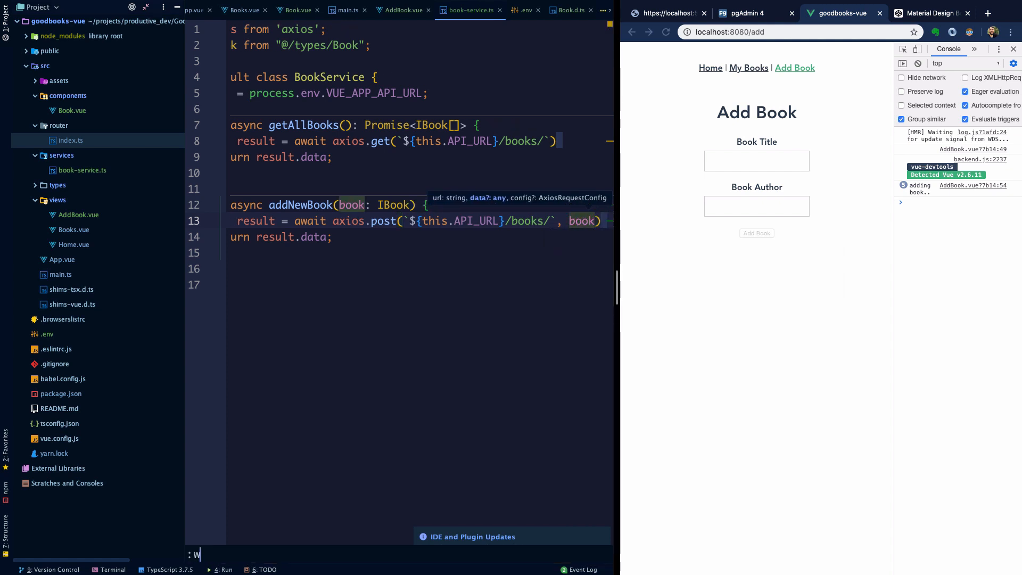
left_click(502, 220)
left_click(425, 205)
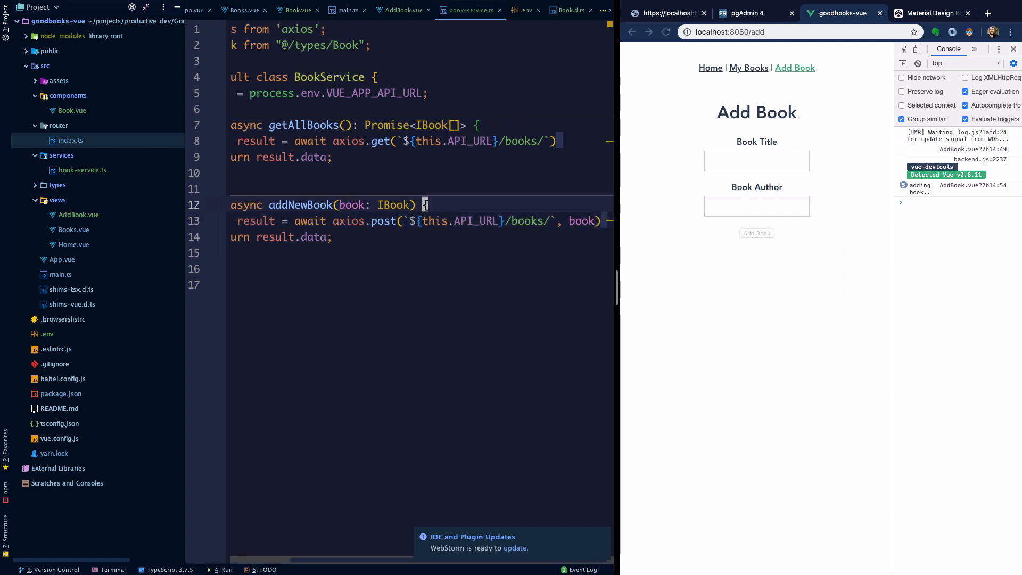
key("Down")
key("alt+Right")
key("alt+Right")
key("alt+Right")
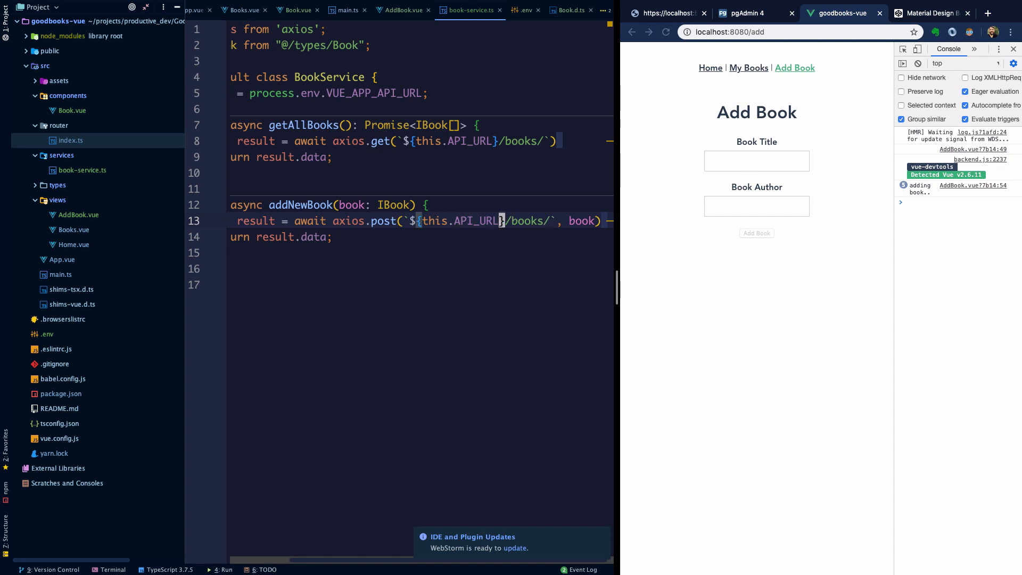
key("alt+Left")
key("alt+Left")
key("alt+Left")
key("Home")
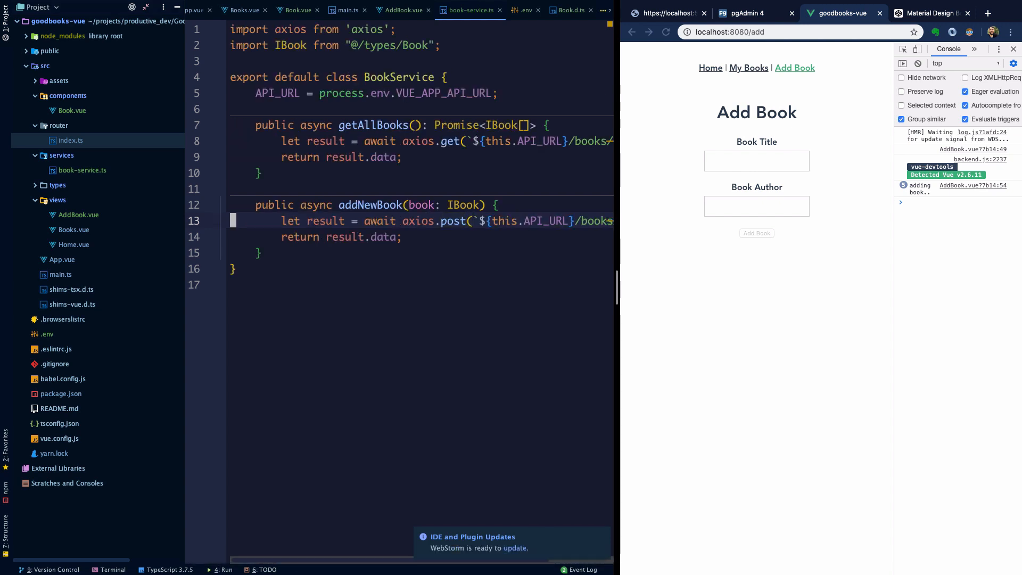
- Fill the Add Book form with title Nature and author Emerson, correcting typos, and submit it
left_click(755, 70)
left_click(795, 68)
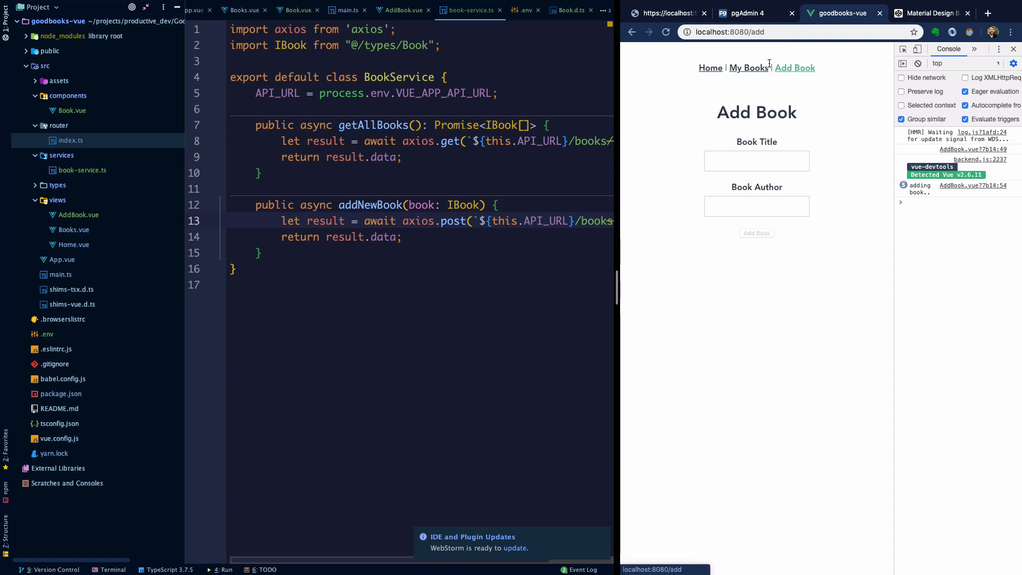
left_click(764, 164)
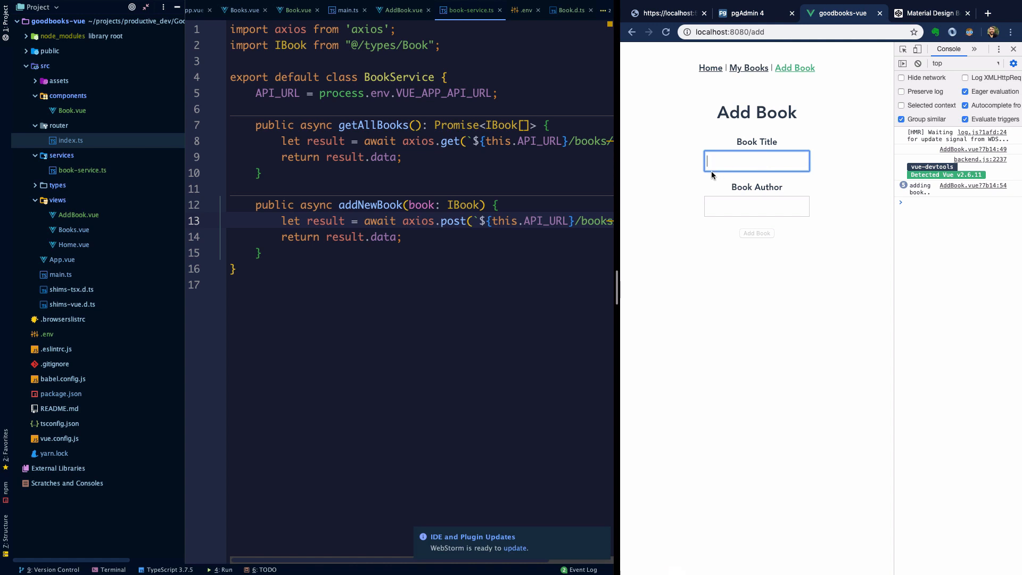
type("Emerso")
key("BackSpace")
key("BackSpace")
key("BackSpace")
type("W")
key("BackSpace")
key("BackSpace")
type("N")
key("BackSpace")
type("ure")
key("Tab")
type("W")
key("BackSpace")
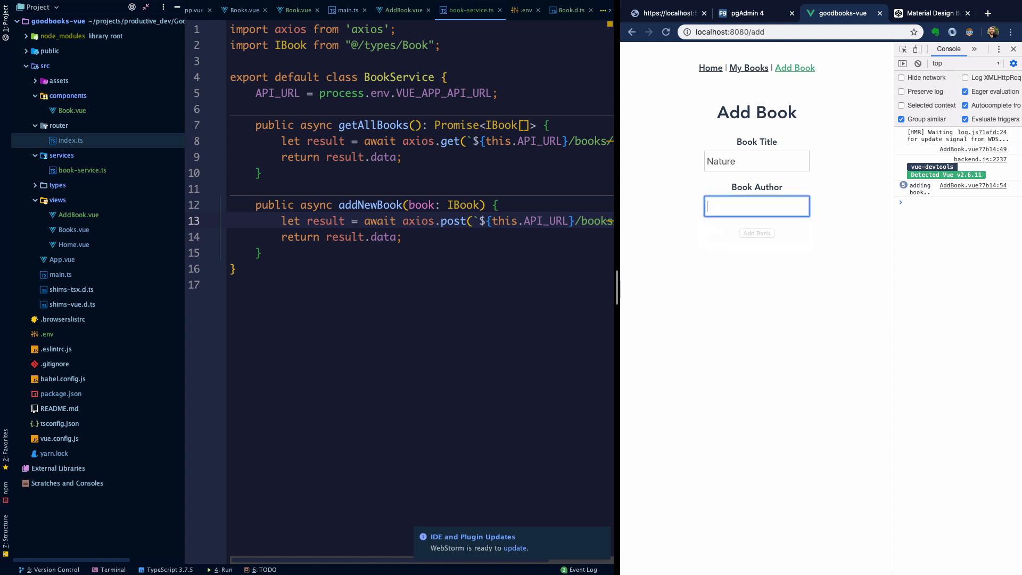
type("Emerson")
left_click(757, 234)
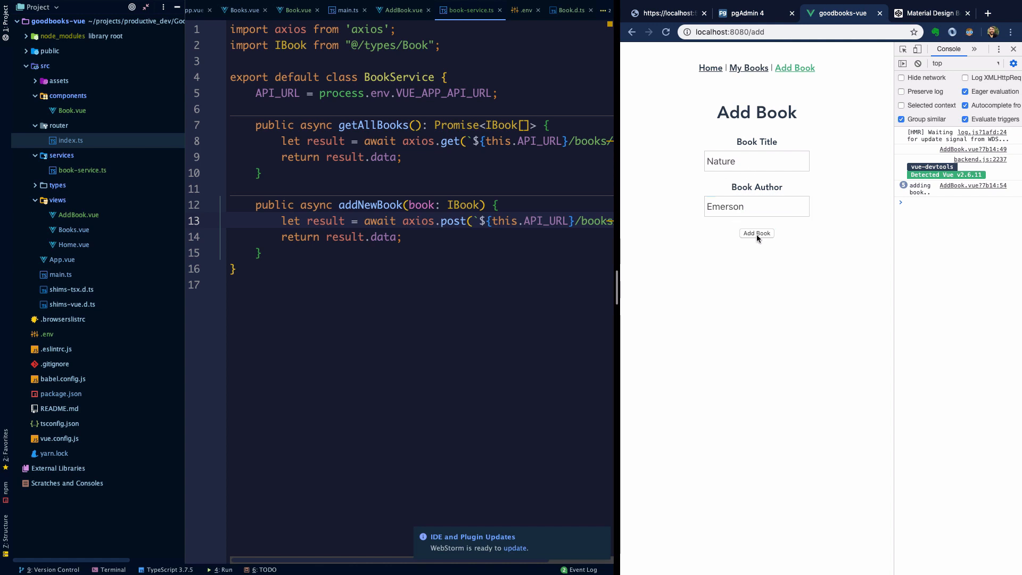
- Widen the browser and bring up the DevTools Network request log
left_click_drag(621, 248, 494, 248)
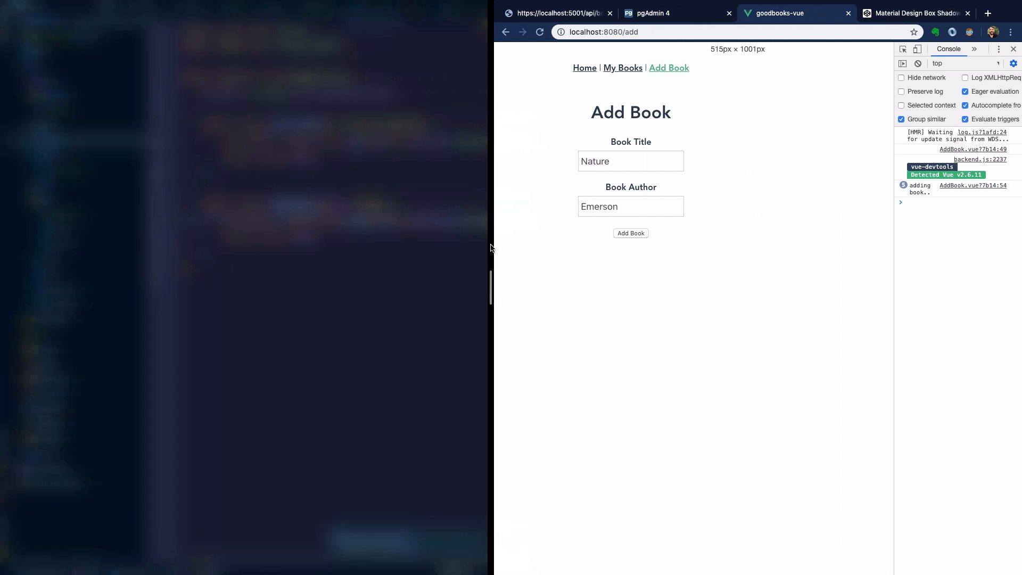
left_click(974, 48)
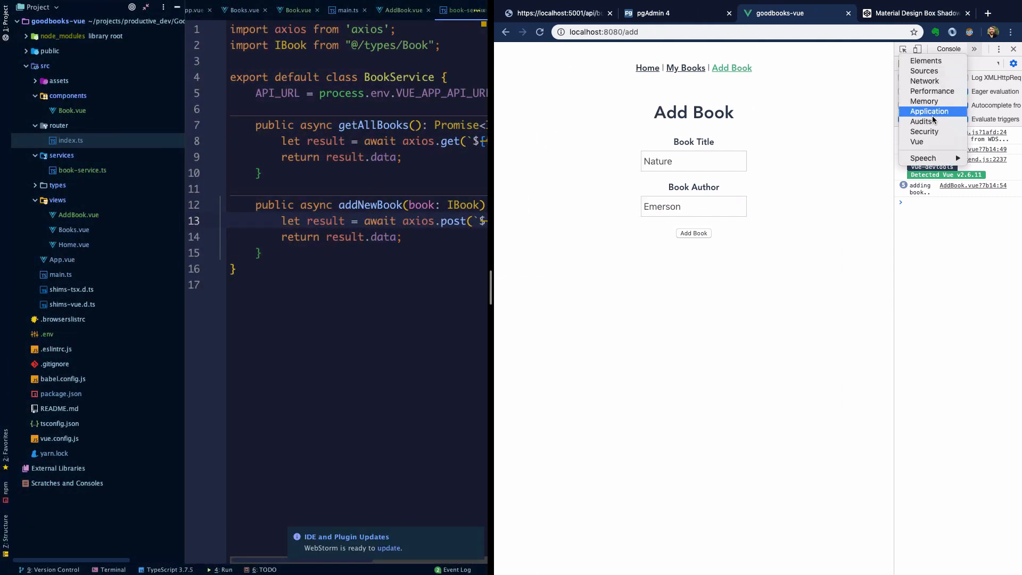
left_click(925, 80)
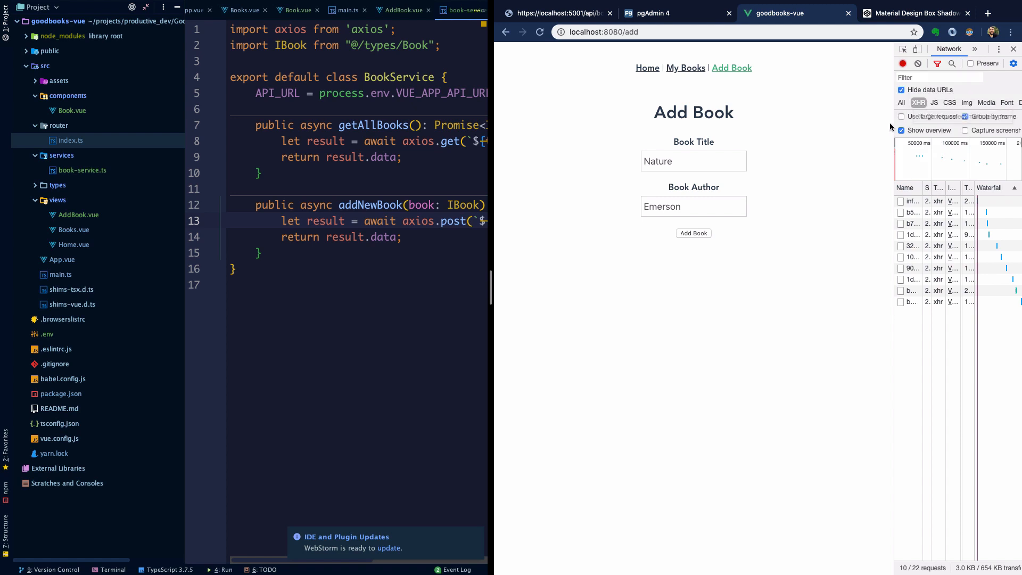
left_click_drag(897, 144, 689, 146)
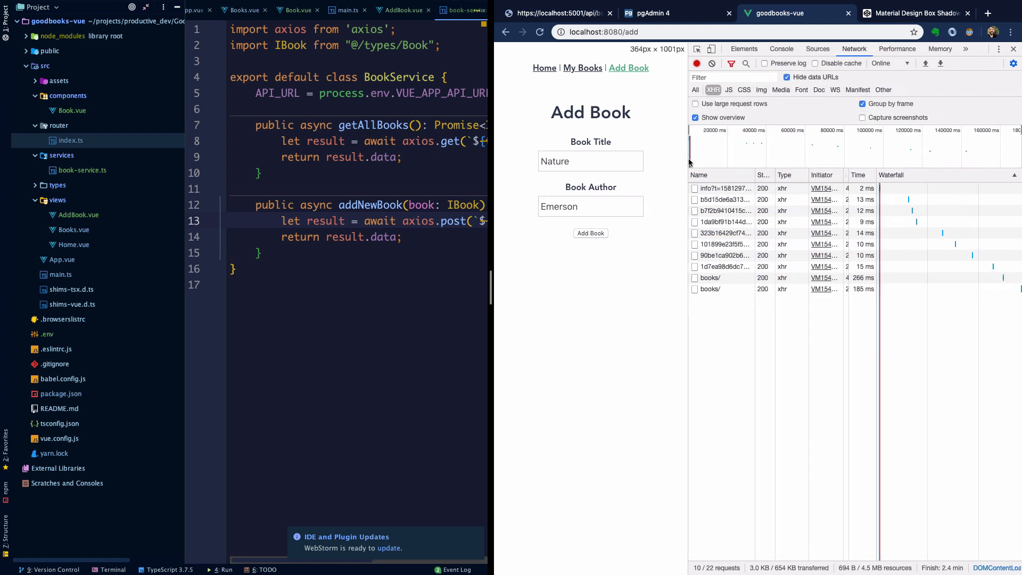
- Preview the latest books/ request showing 'Book created: Nature', then go to My Books
left_click(710, 290)
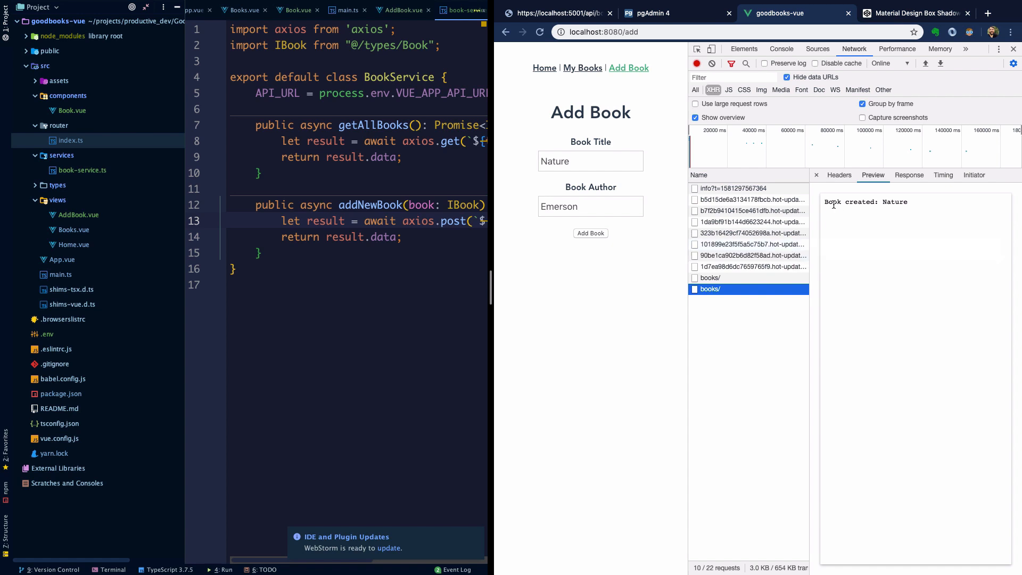
left_click_drag(916, 205, 877, 204)
left_click(878, 204)
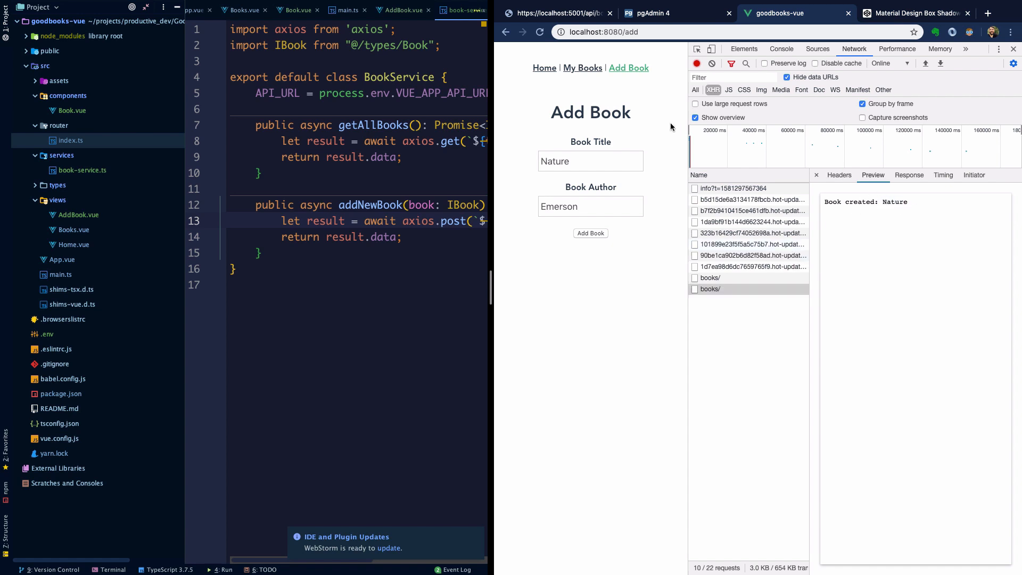
left_click(575, 72)
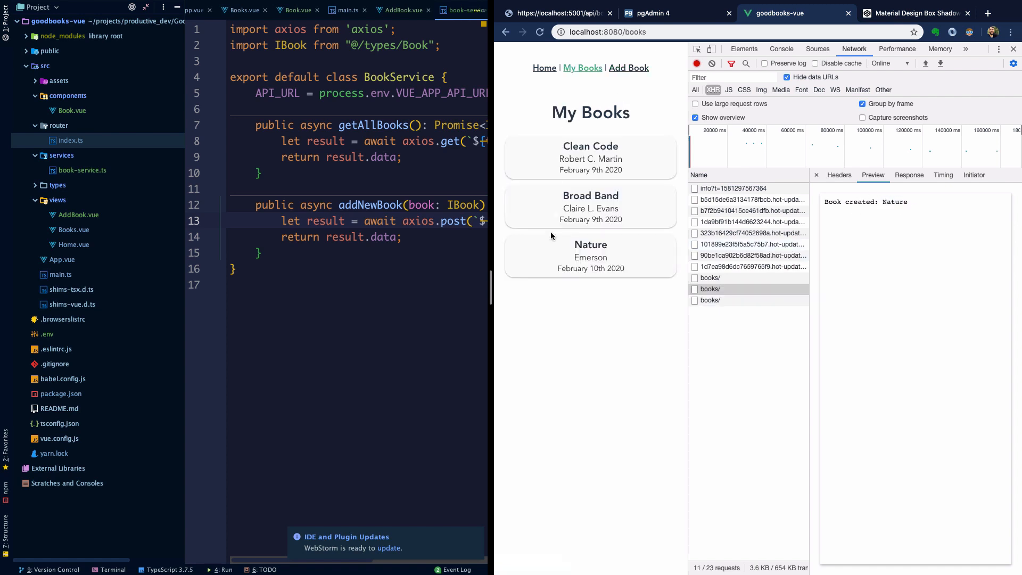
- Check the new Nature card on My Books, narrow DevTools and return to the Add Book form
left_click_drag(569, 250, 624, 272)
left_click(624, 273)
left_click_drag(687, 196, 862, 181)
left_click(715, 68)
left_click(698, 143)
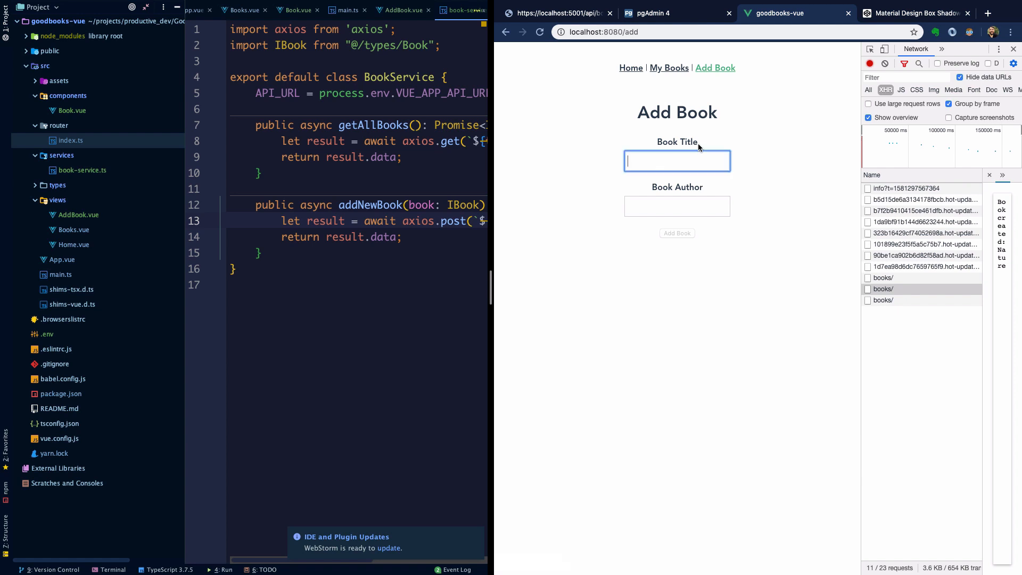
- Submit Devotions by Mary Oliver and confirm it appears as a fourth card on My Books
left_click(568, 181)
left_click(664, 160)
type("Devotions")
key("Tab")
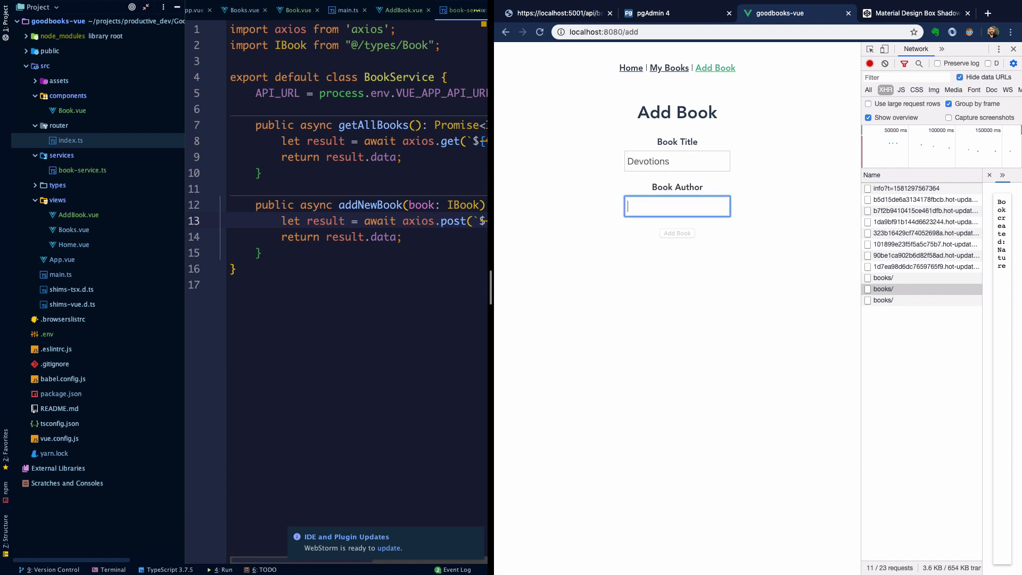
type("Mary ")
type("Oliver")
left_click(675, 232)
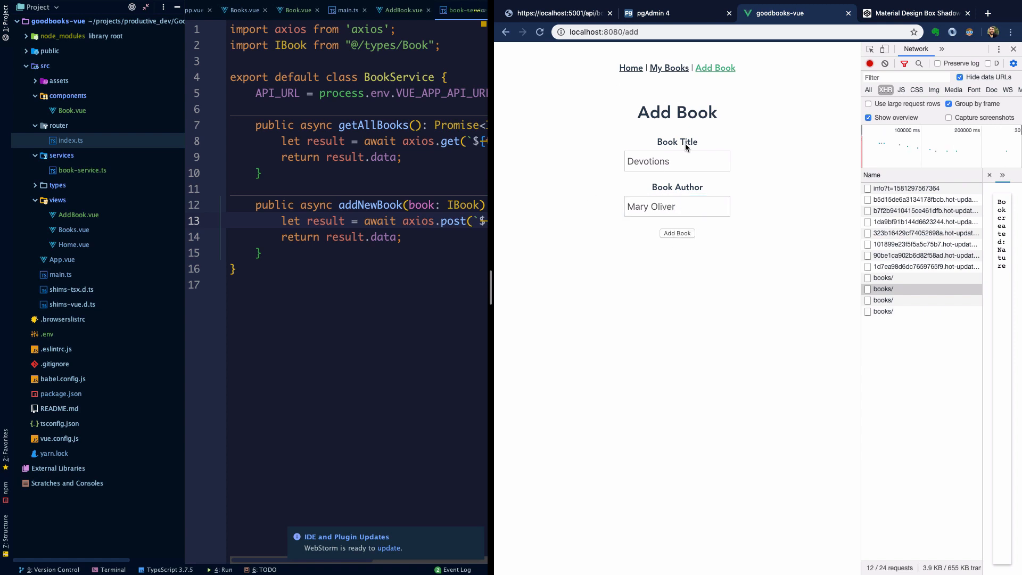
left_click(661, 68)
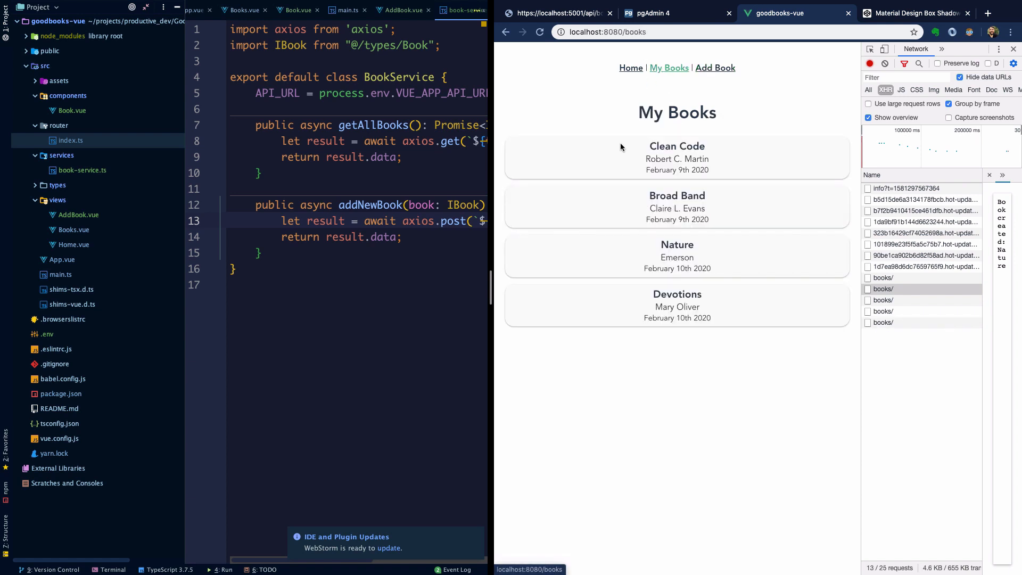